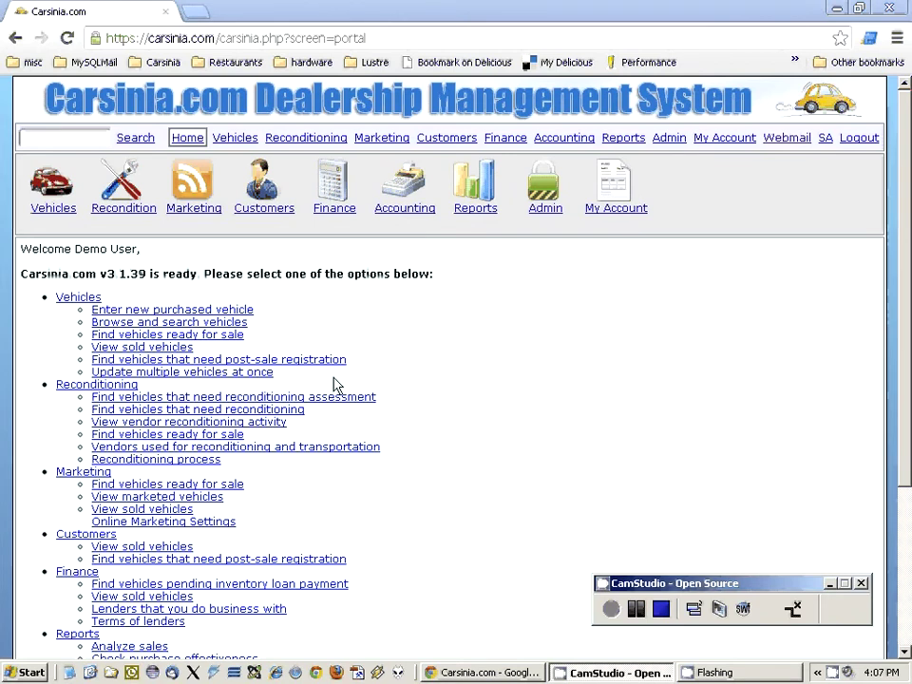
Open deal 6715 from the deal list and examine the costs and profit analysis in its recap.
click(47, 201)
click(144, 228)
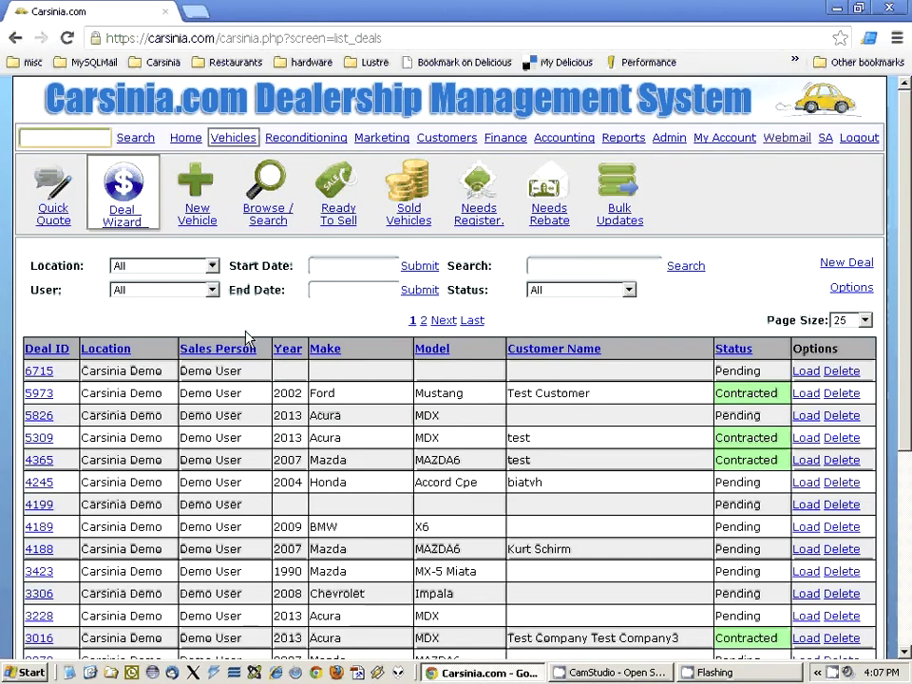
click(38, 374)
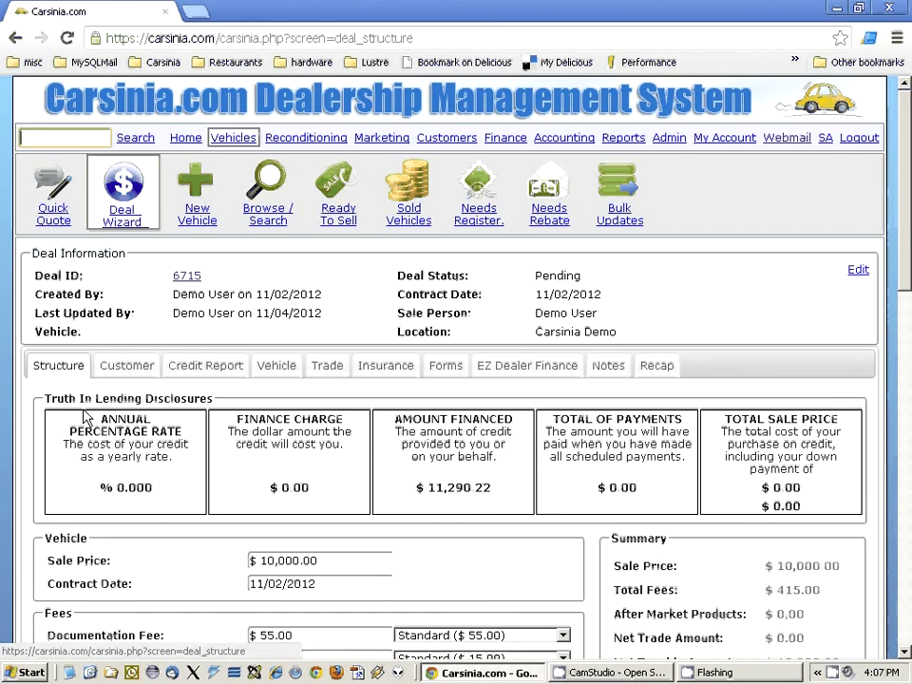
click(656, 365)
scroll(427, 458, down, 5)
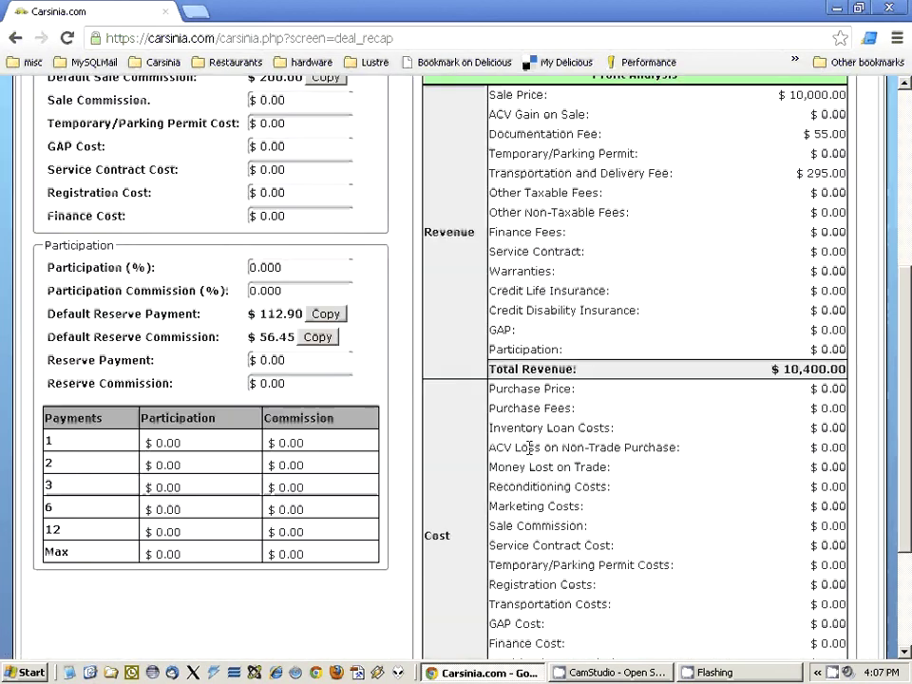
scroll(619, 453, up, 2)
scroll(620, 452, up, 3)
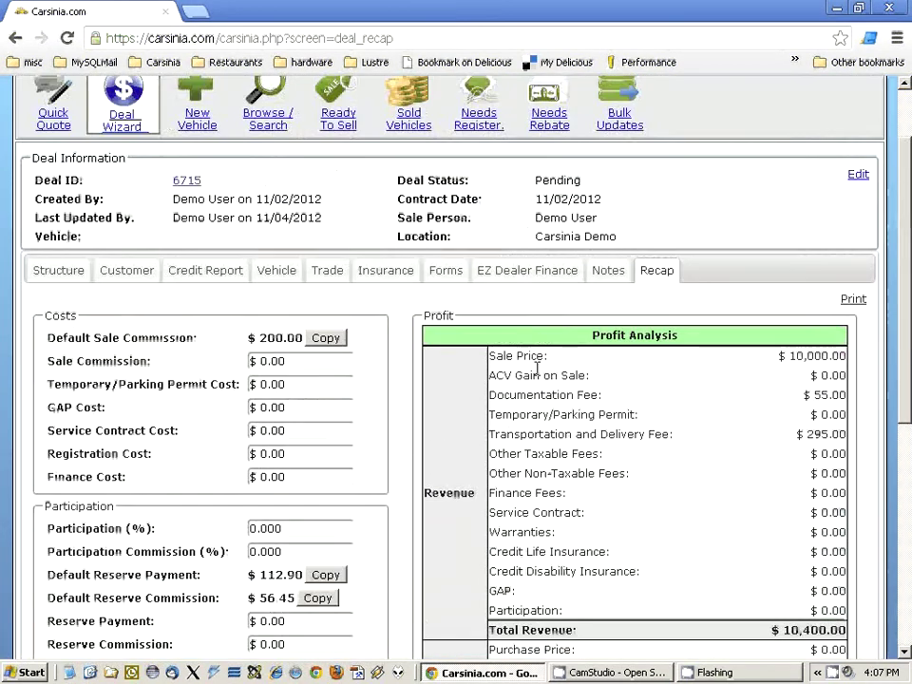
scroll(592, 456, up, 2)
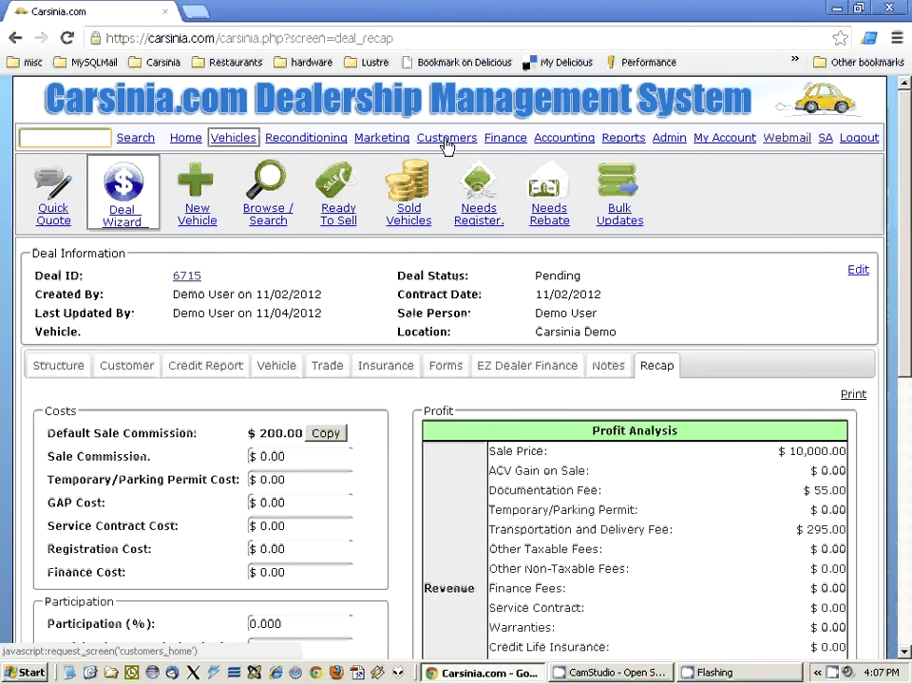
Set the inventory loan limit of the finance lender AFC to $50,000.00 and save the lender.
click(667, 143)
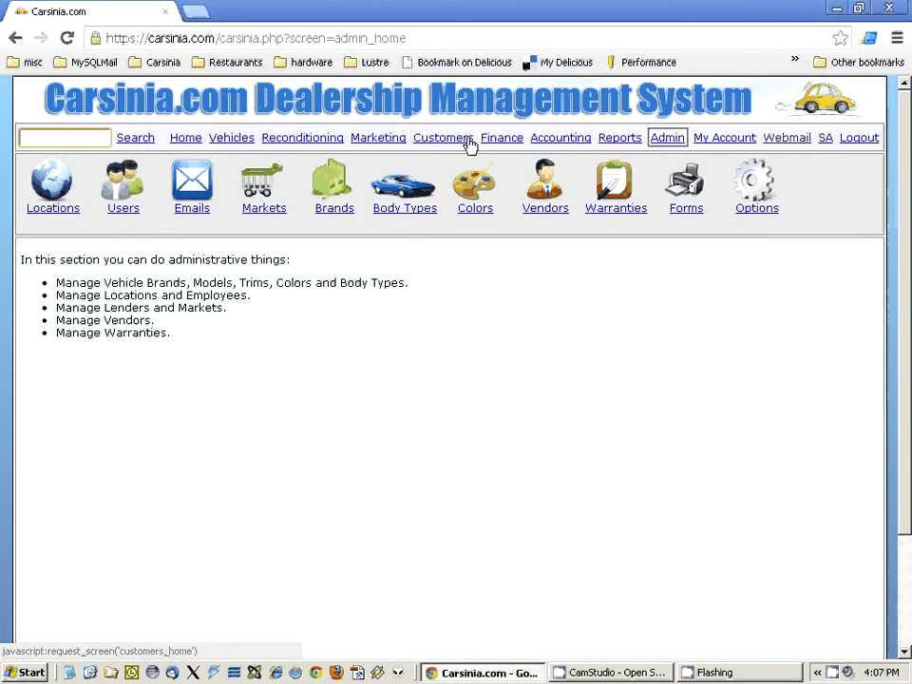
click(508, 142)
click(332, 209)
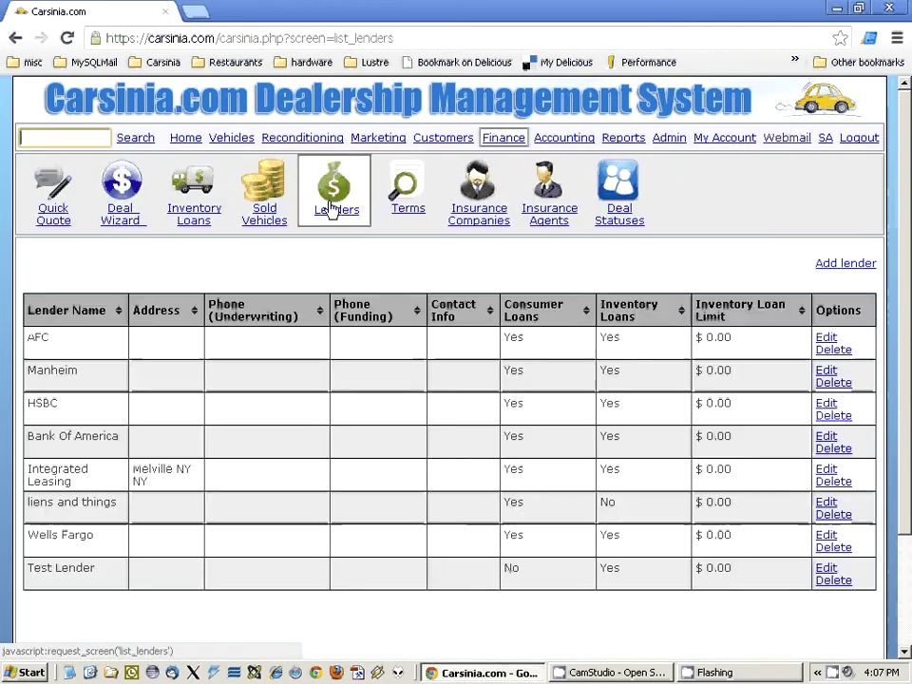
click(825, 342)
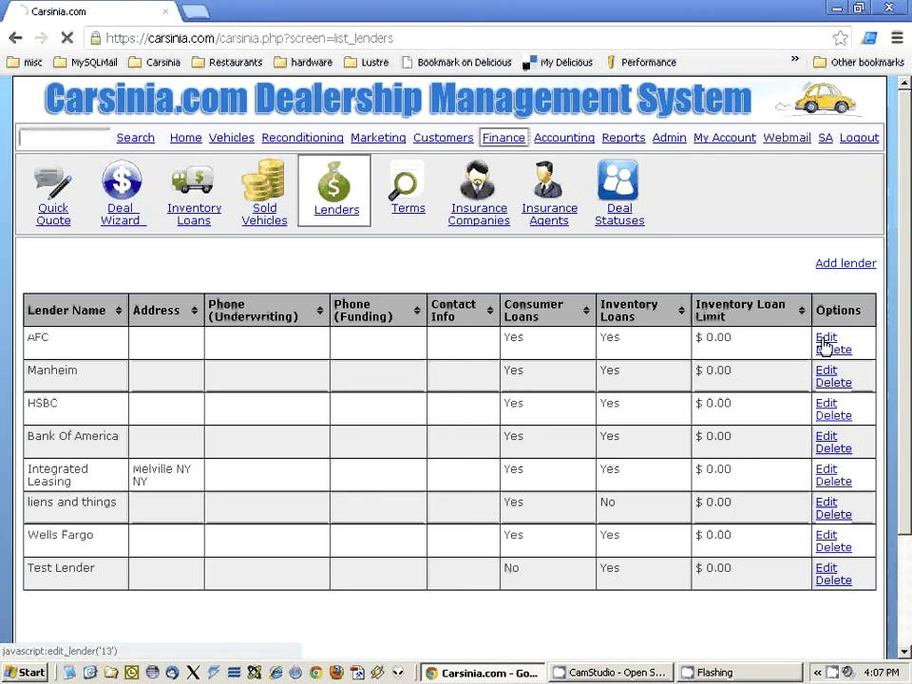
click(245, 255)
double_click(245, 256)
click(481, 409)
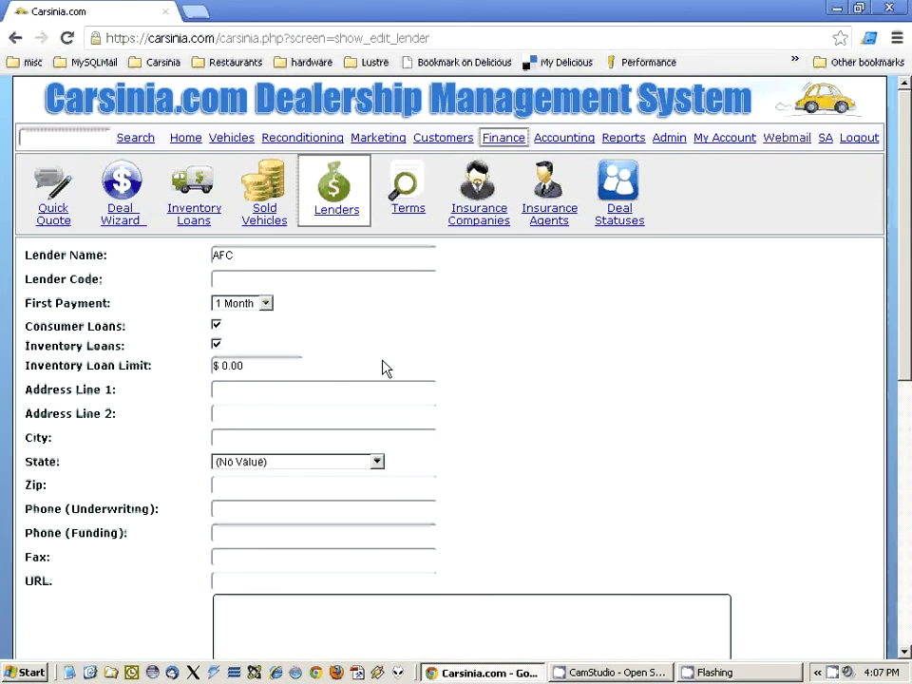
click(255, 364)
text(5000000)
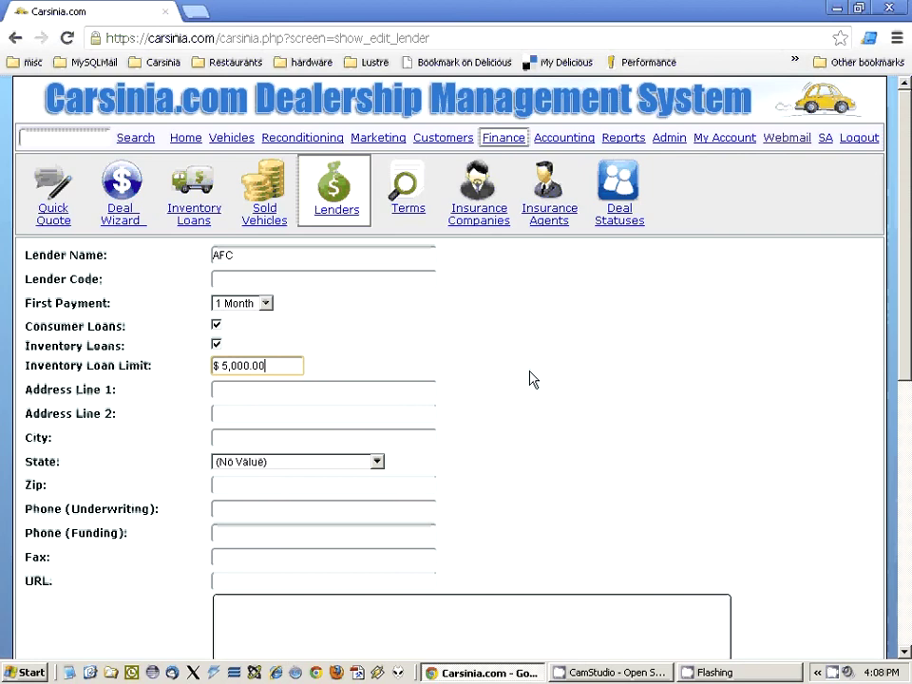
scroll(358, 429, down, 6)
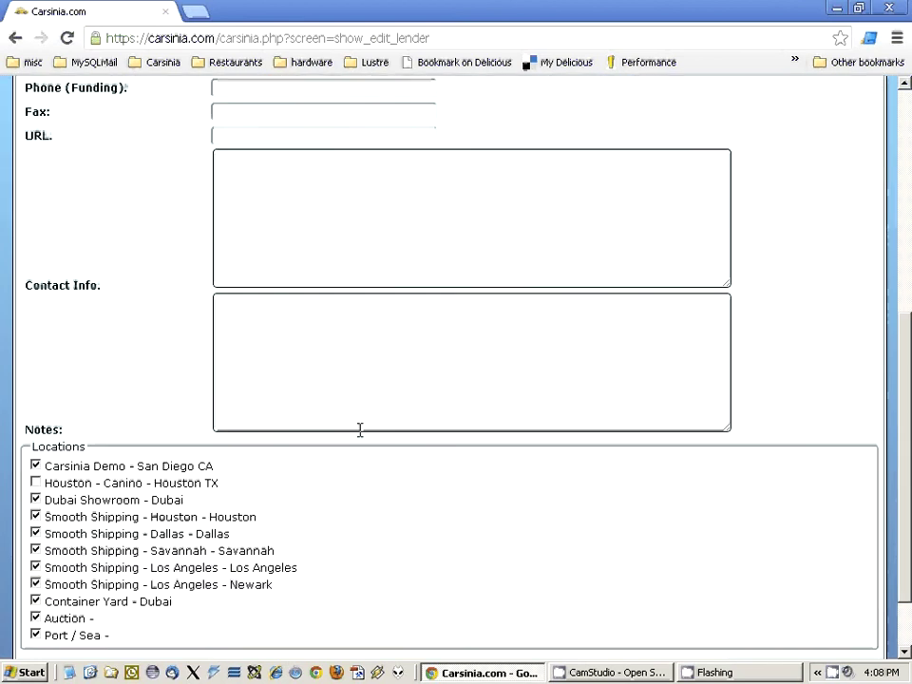
click(108, 598)
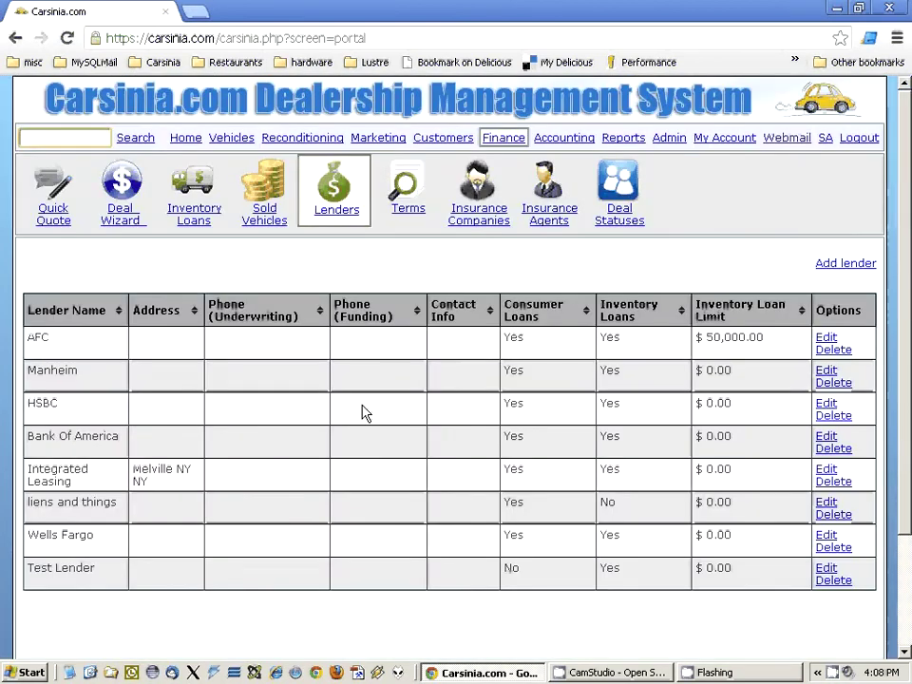
Examine the inventory loan summary for AFC's available limit and the total available limit across all lenders.
click(200, 213)
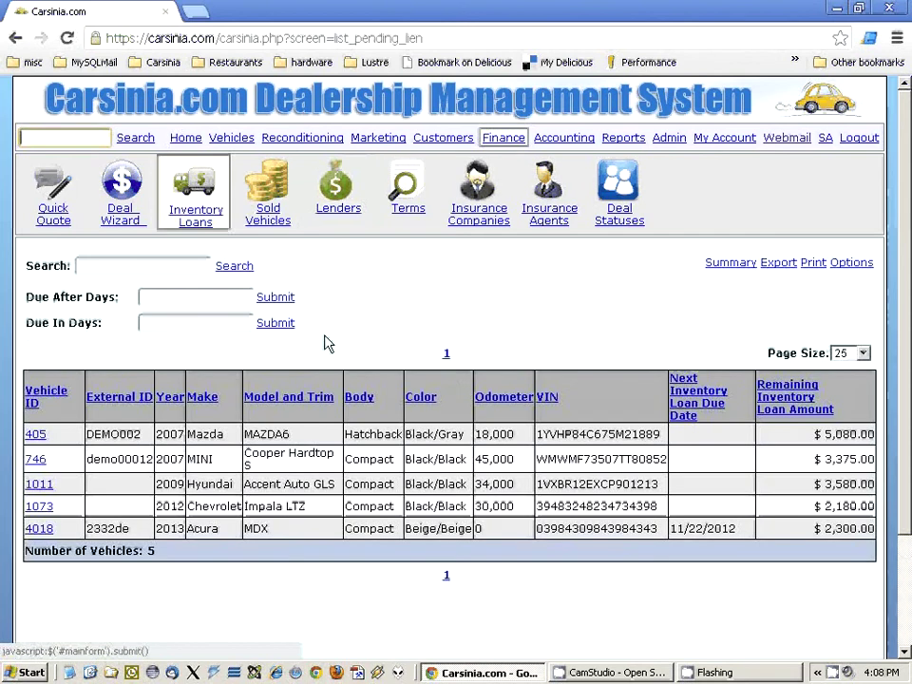
click(732, 264)
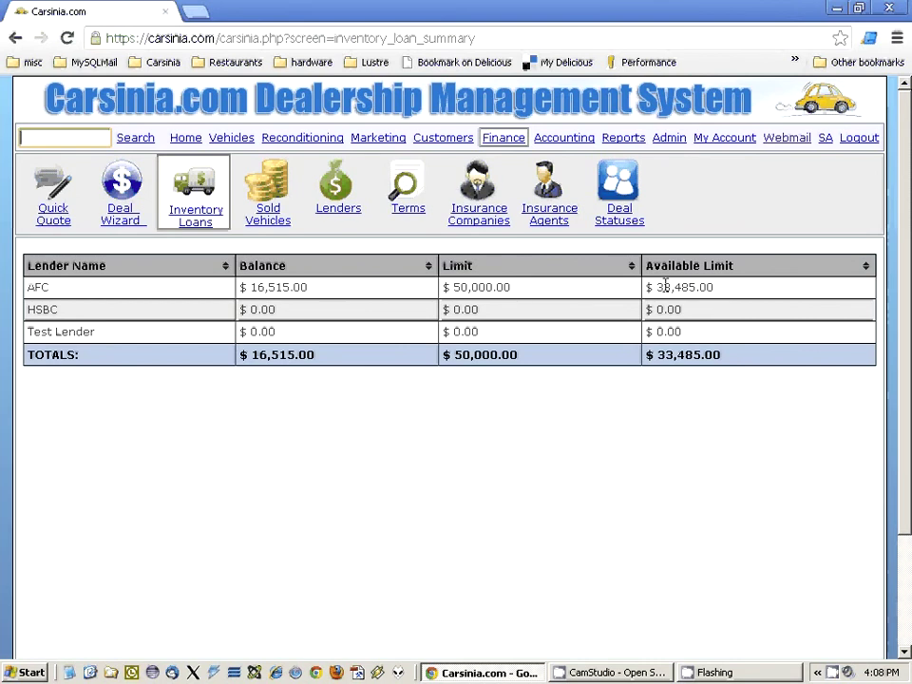
drag(655, 287, 747, 287)
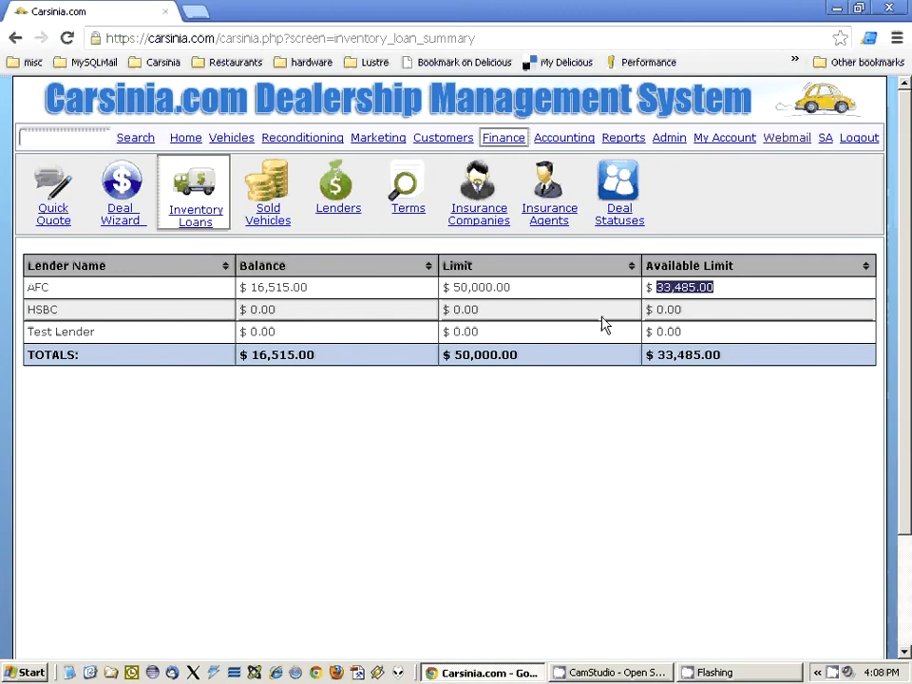
drag(658, 355, 741, 356)
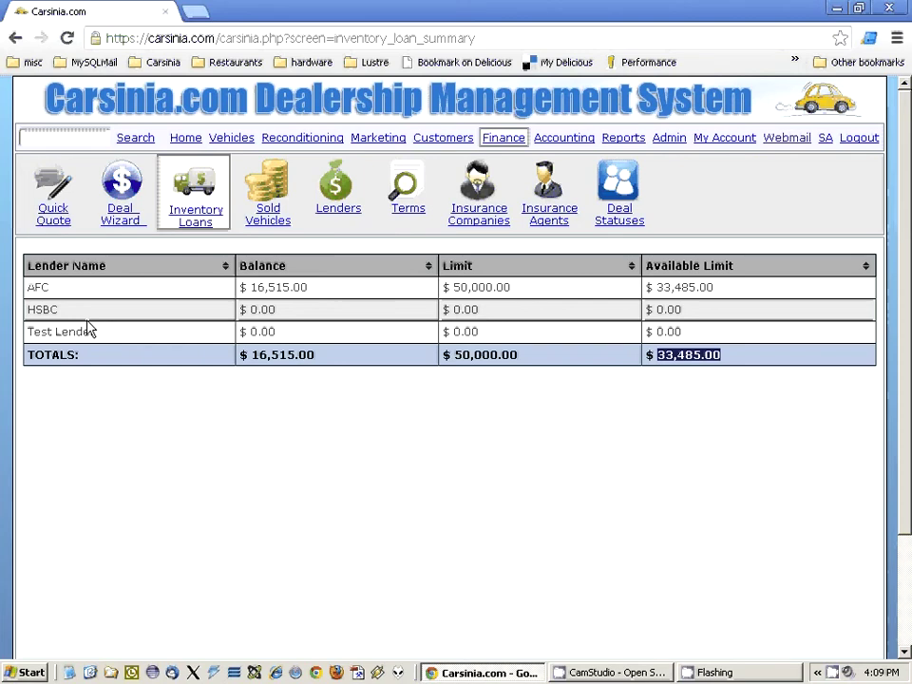
Open the reconditioning section of vehicle 414, the 1990 Mazda MX-5 Miata, from the vehicle inventory.
click(234, 139)
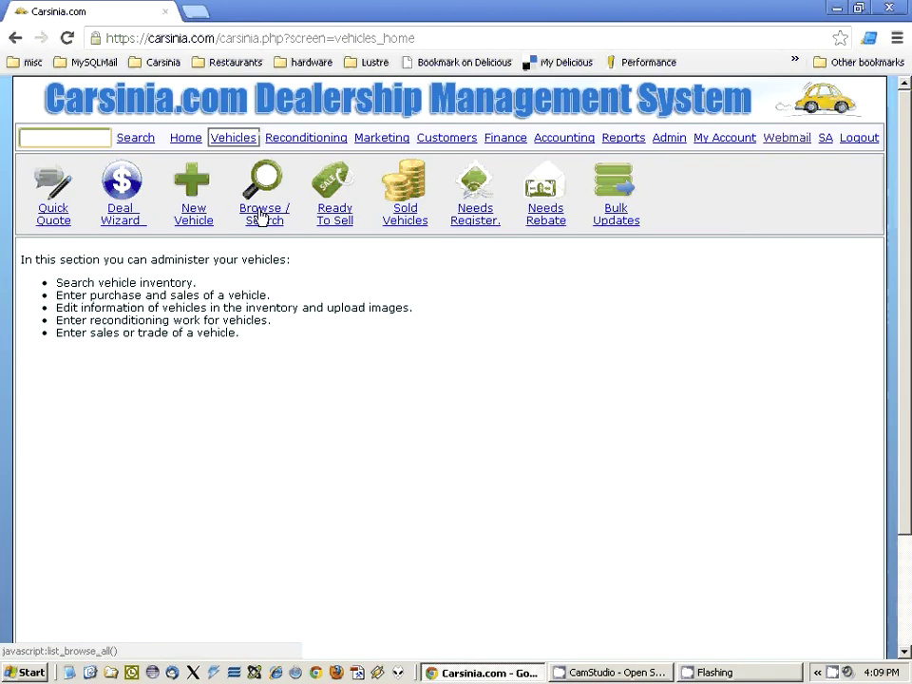
click(259, 218)
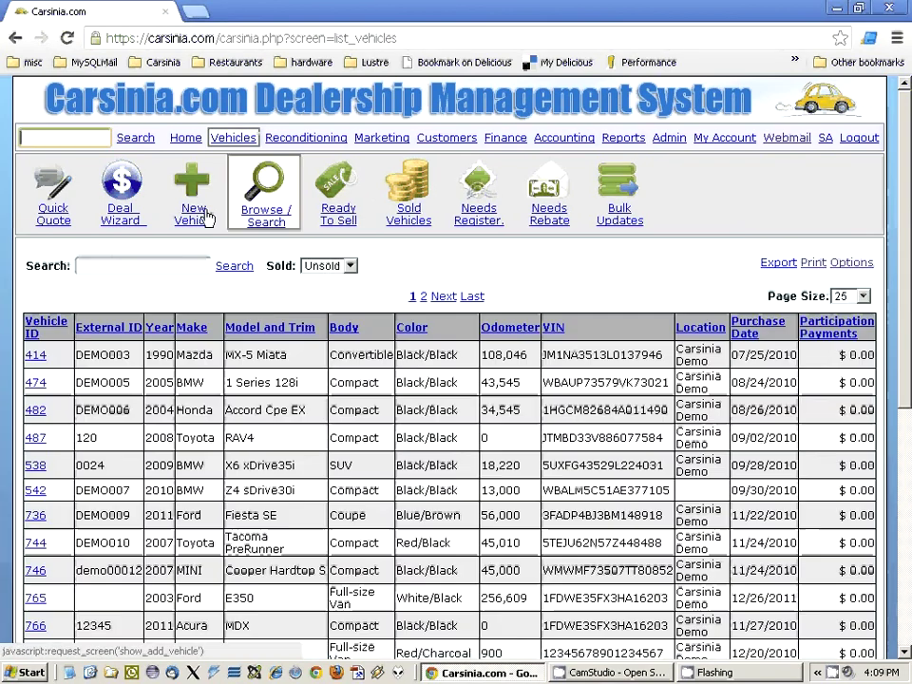
click(36, 356)
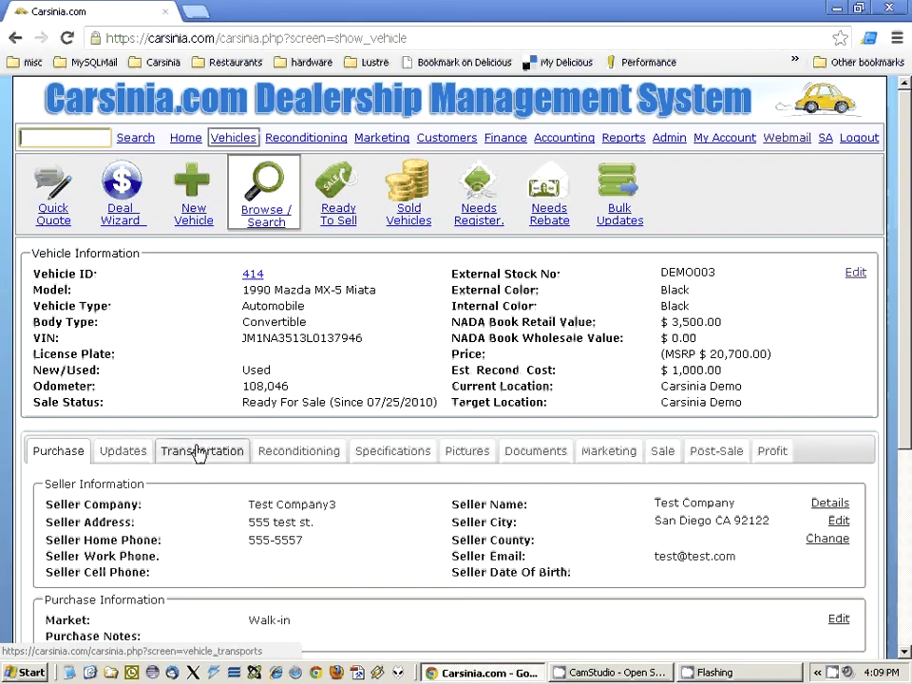
click(325, 458)
scroll(198, 407, down, 3)
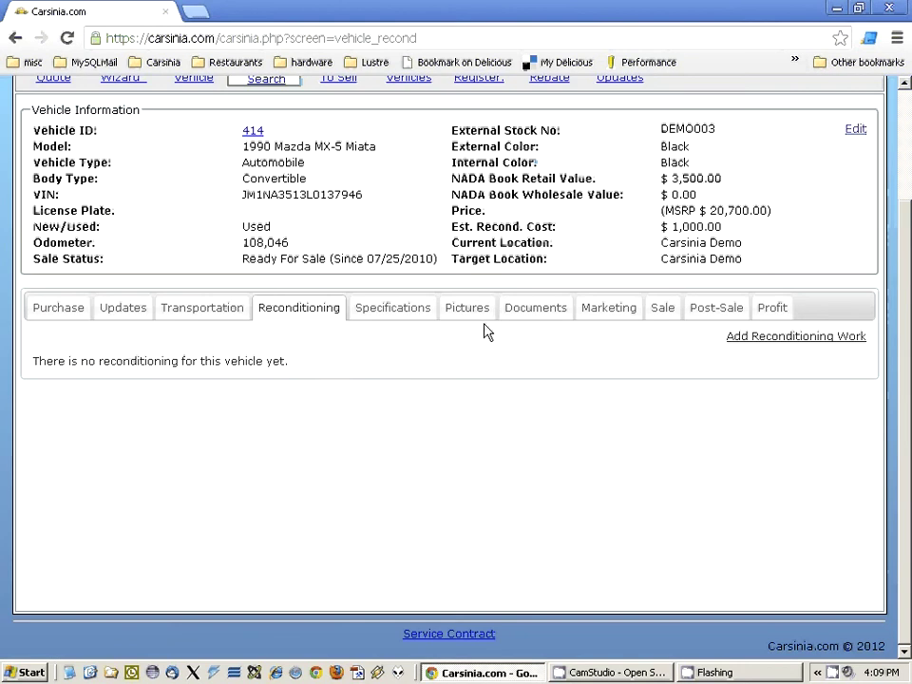
scroll(332, 360, up, 2)
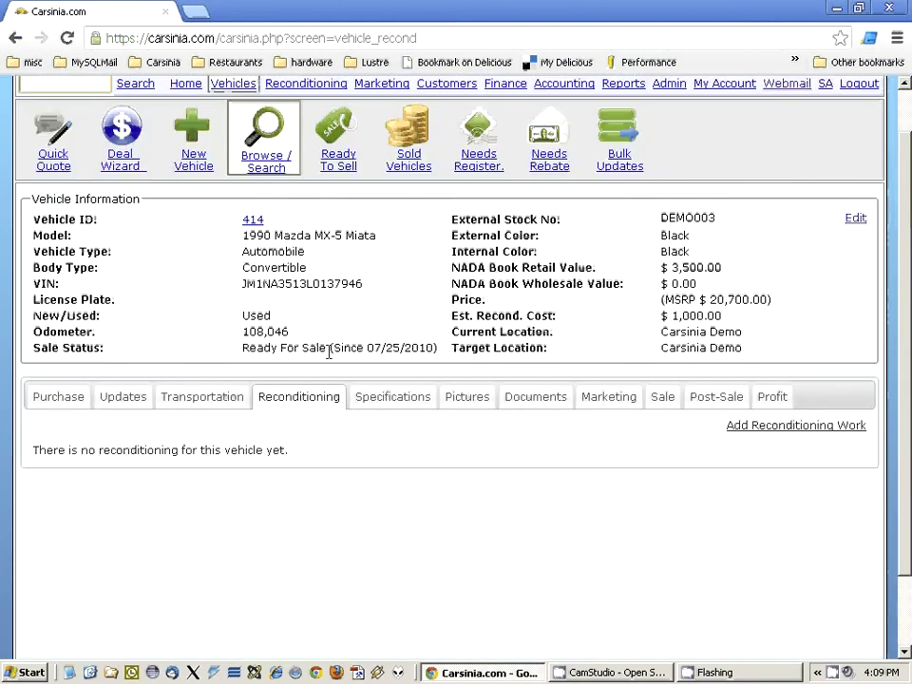
Inspect the estimated reconditioning cost field in the Miata's editable vehicle information, leaving without saving.
click(857, 218)
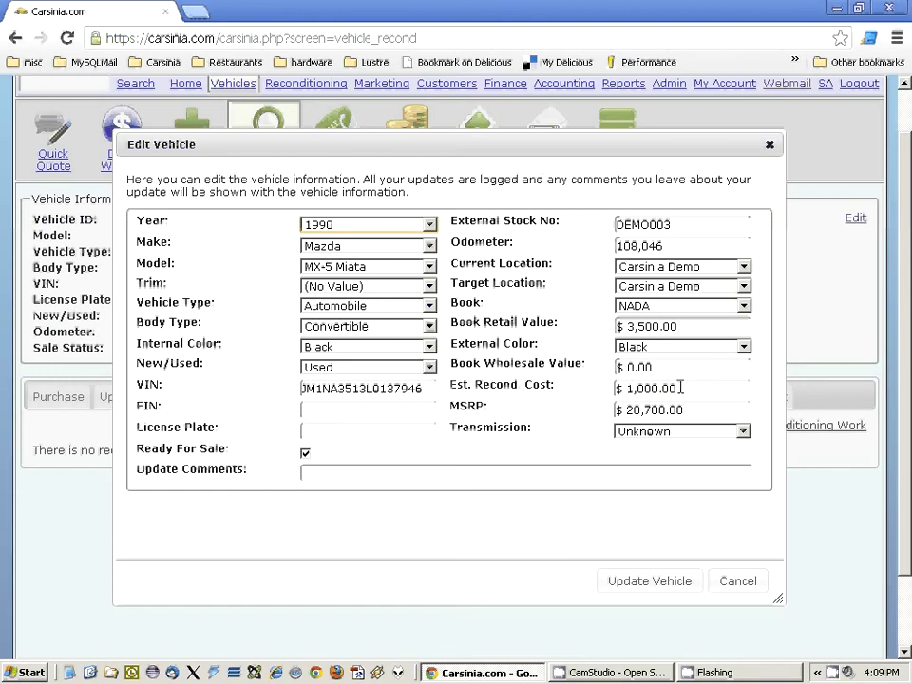
drag(695, 390, 562, 386)
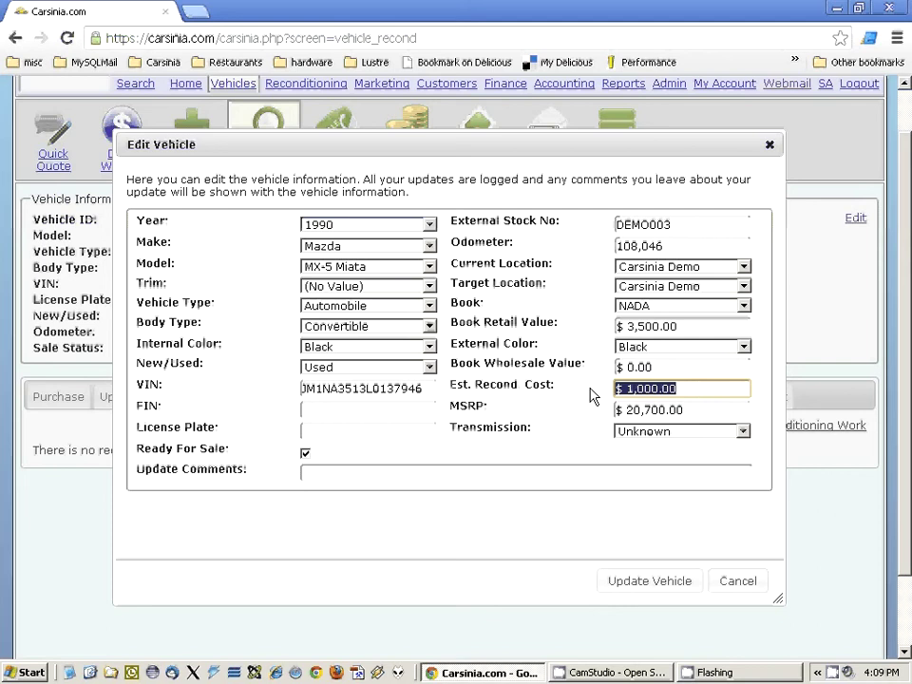
click(705, 390)
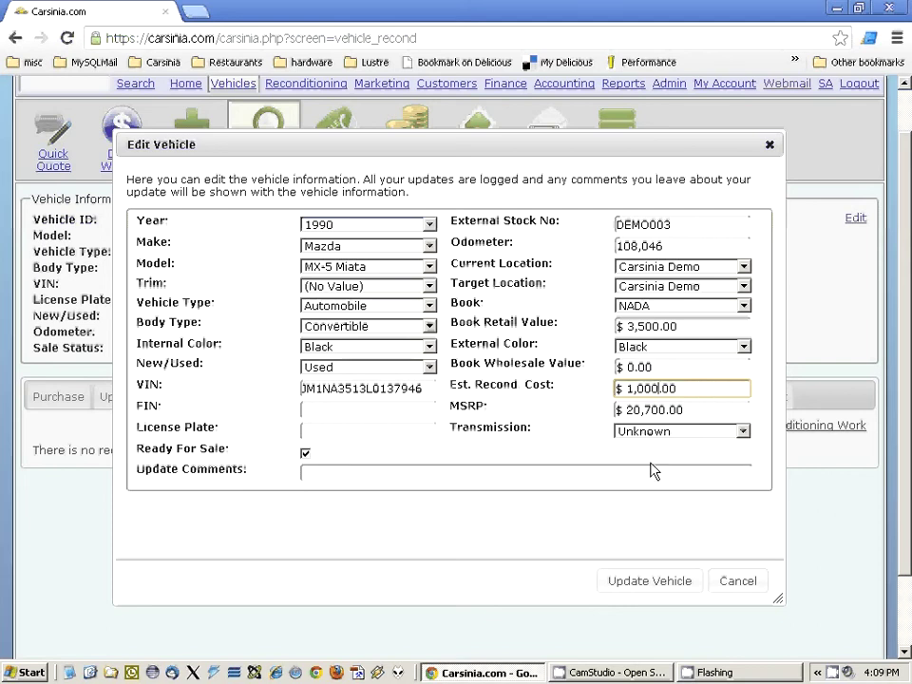
click(737, 583)
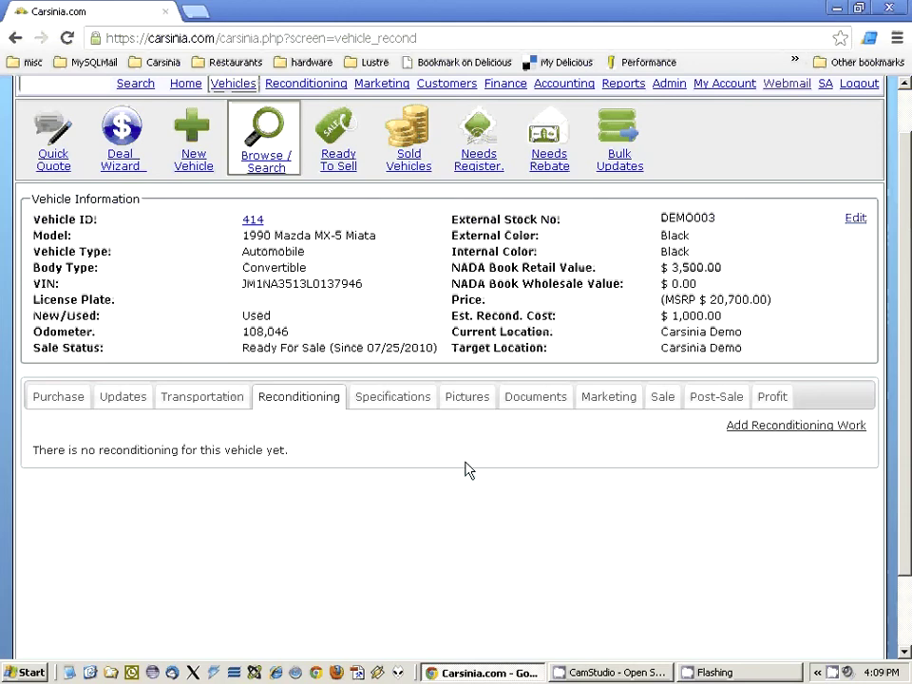
Add reconditioning work of type change air filter with an estimated cost of $300.00 to the Miata.
click(783, 429)
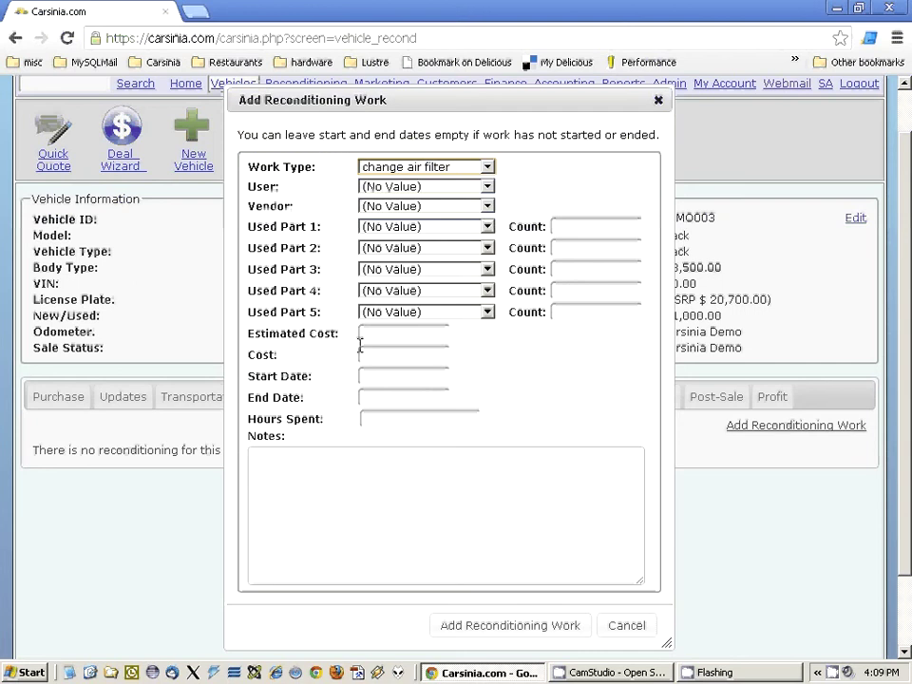
click(444, 170)
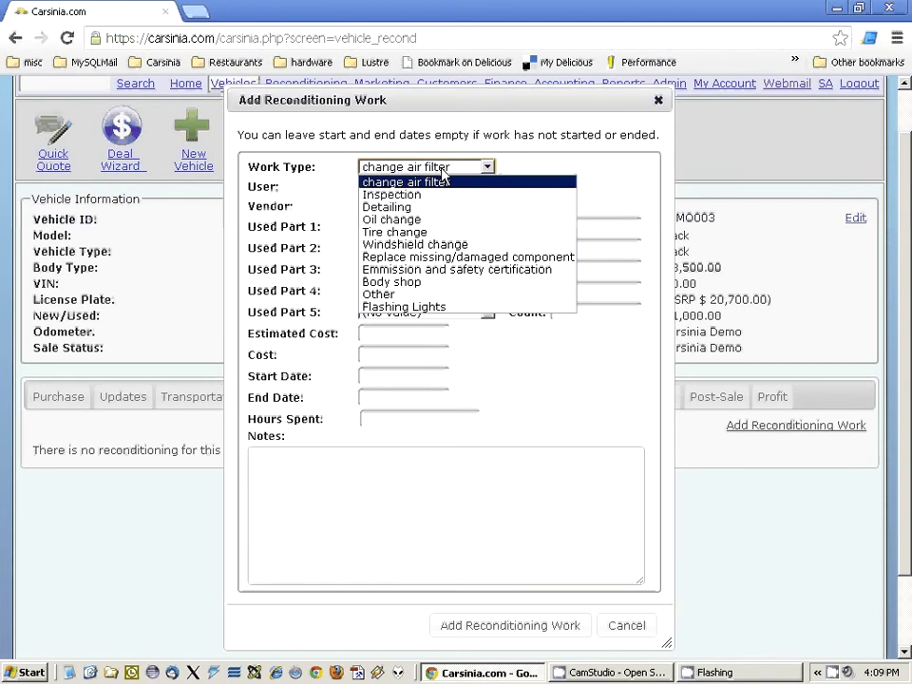
click(443, 179)
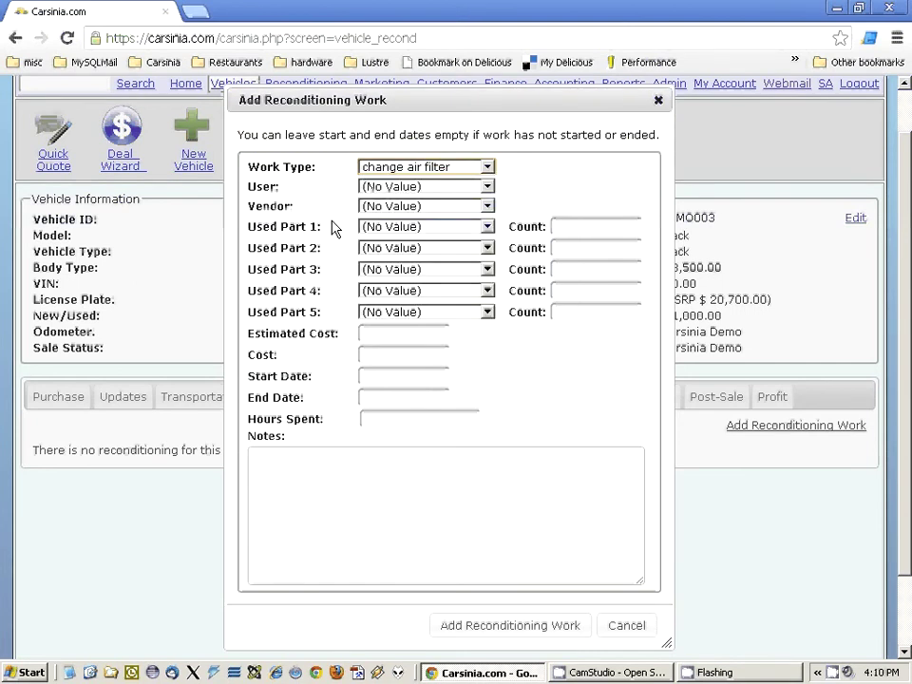
click(394, 335)
text(300.00)
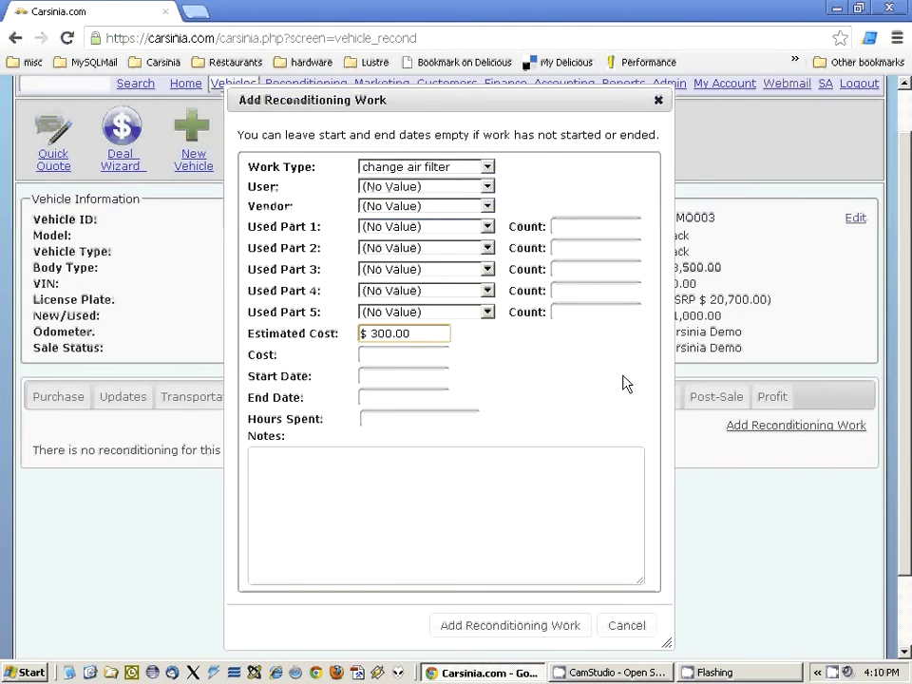
click(513, 626)
scroll(377, 503, down, 1)
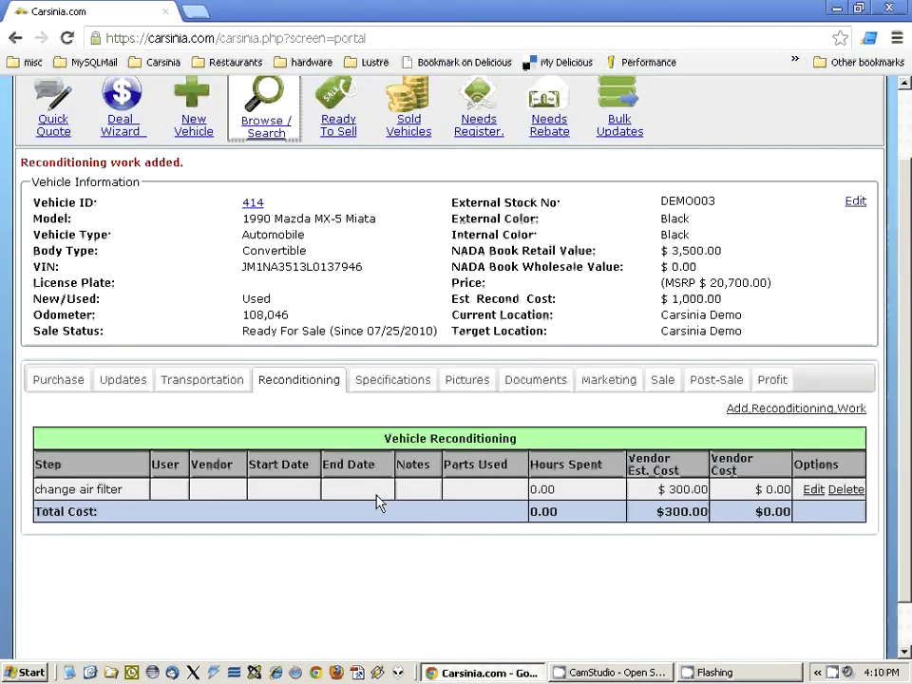
drag(671, 489, 716, 489)
click(695, 490)
Start a second reconditioning work entry for the Miata with the work type Detailing.
click(794, 410)
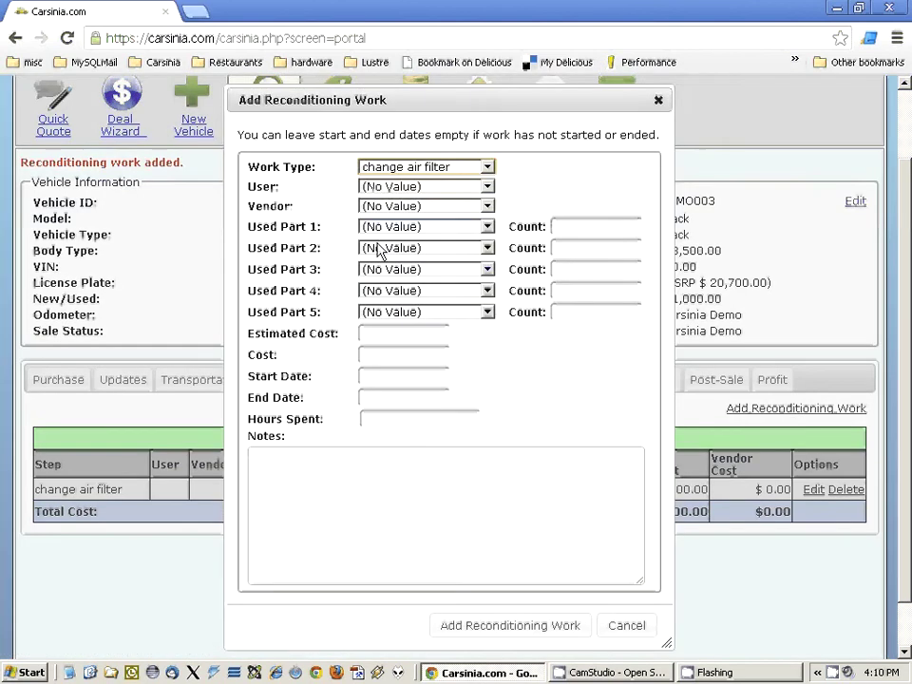
click(419, 168)
click(409, 194)
click(408, 163)
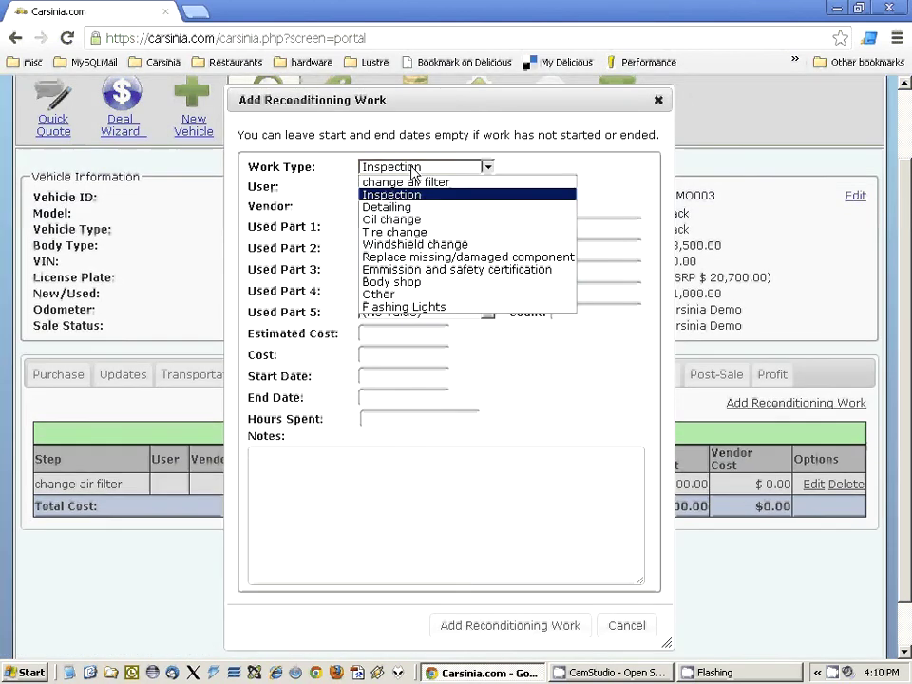
click(415, 207)
click(388, 348)
text(0.05)
text(00)
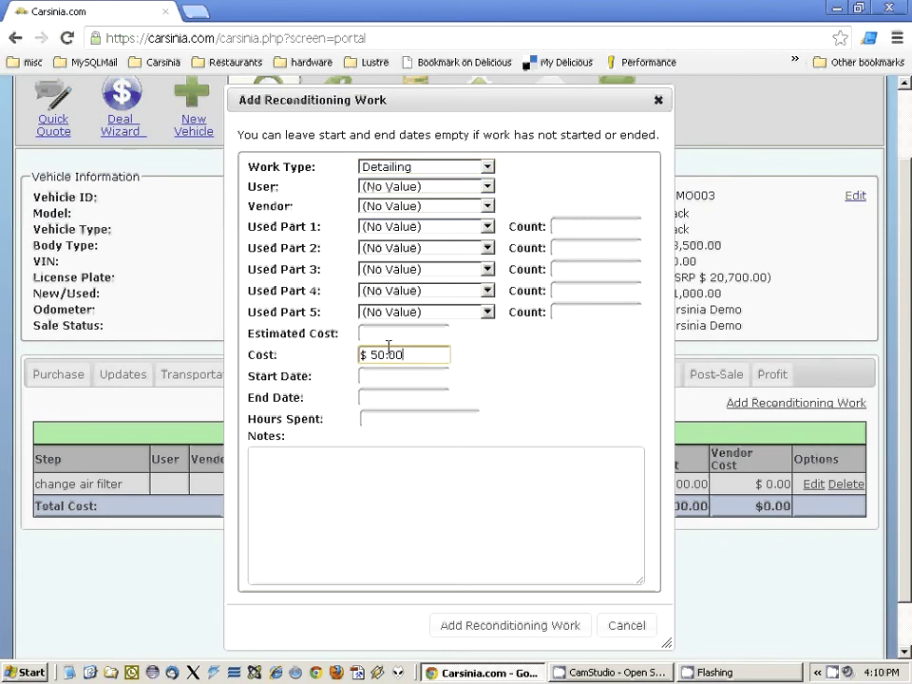
key(BackSpace)
key(BackSpace)
Give the Detailing work an estimated cost of $50.00 and a start date of 11/05/2012, and add it to the Miata.
click(390, 332)
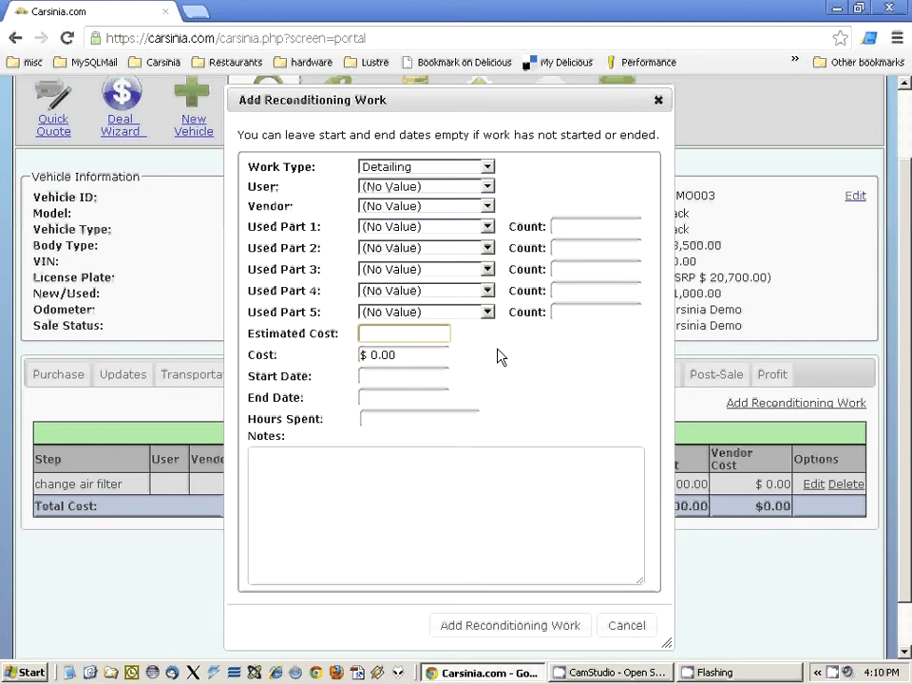
text(0.050000)
key(BackSpace)
click(404, 376)
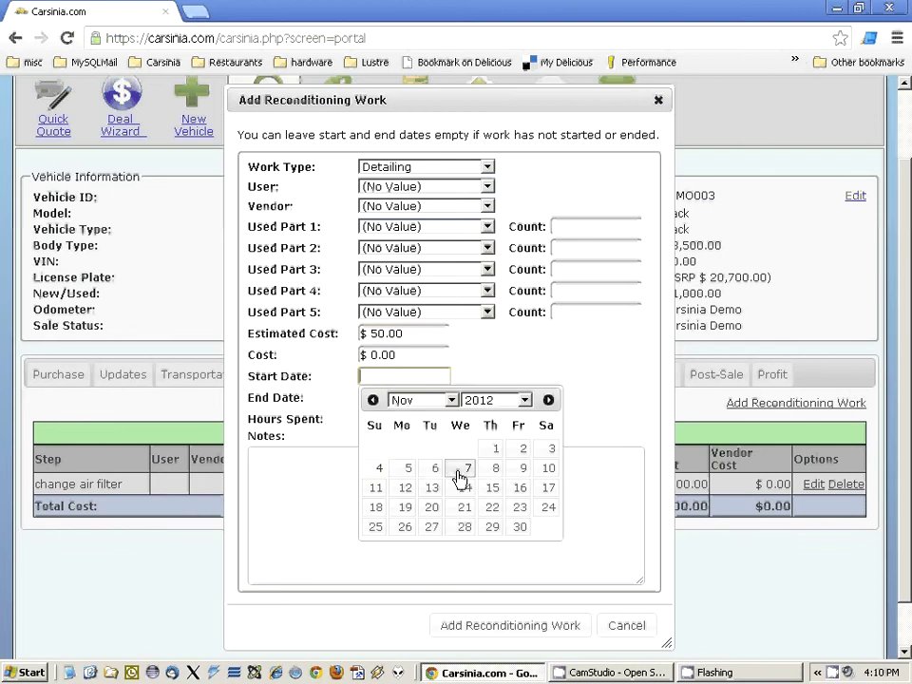
click(393, 472)
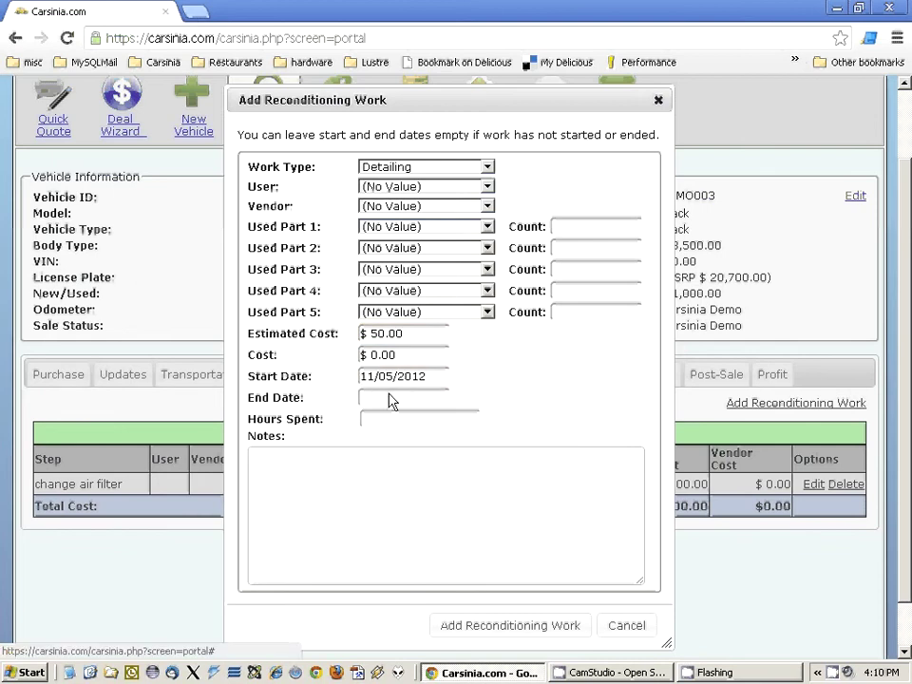
click(416, 400)
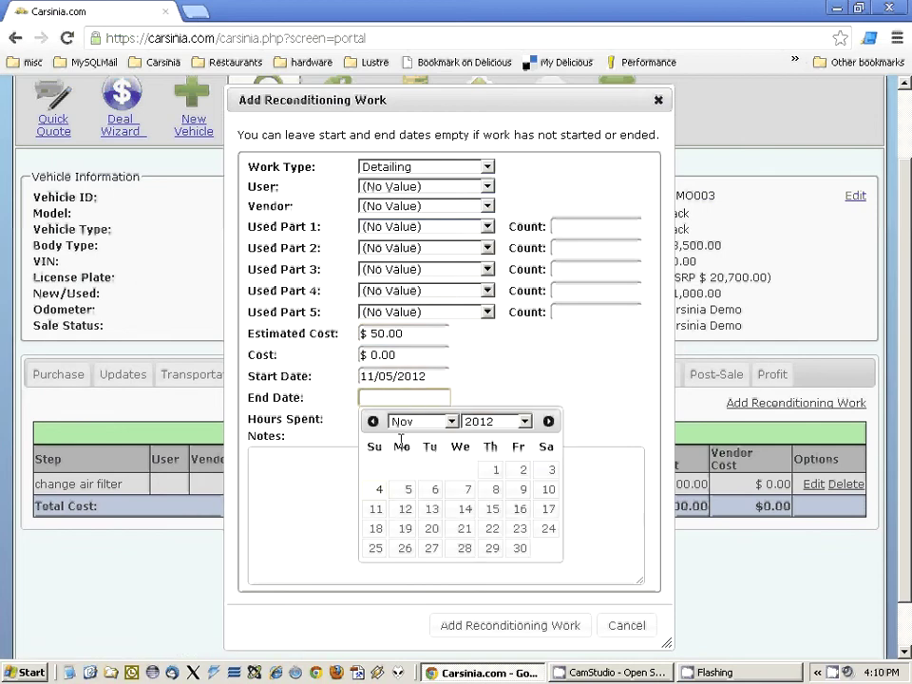
click(510, 626)
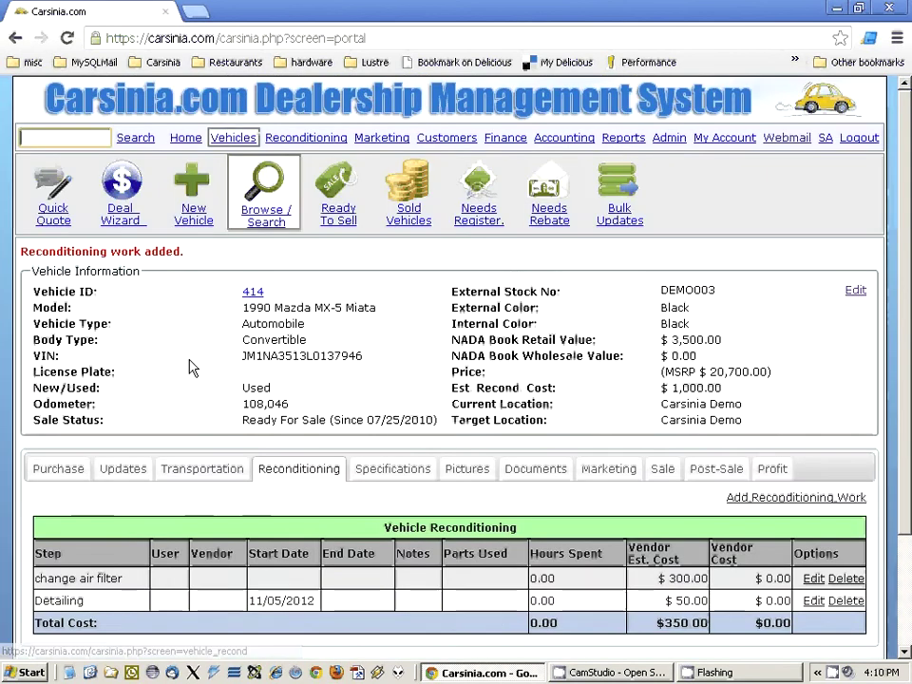
Update the Detailing work with an end date of 11/06/2012 and an actual cost of $80.00.
click(813, 600)
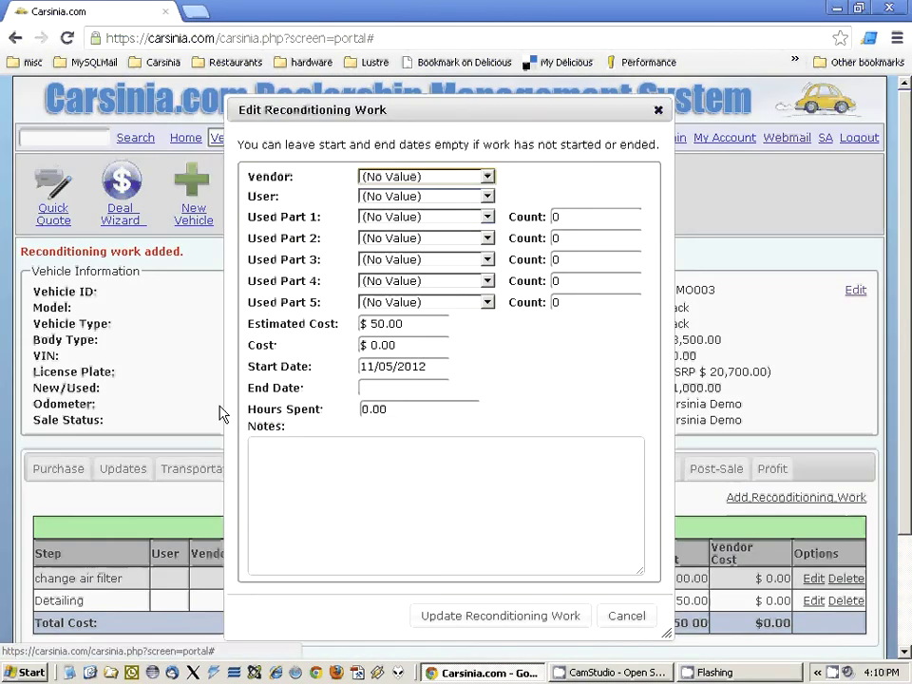
click(408, 388)
click(435, 479)
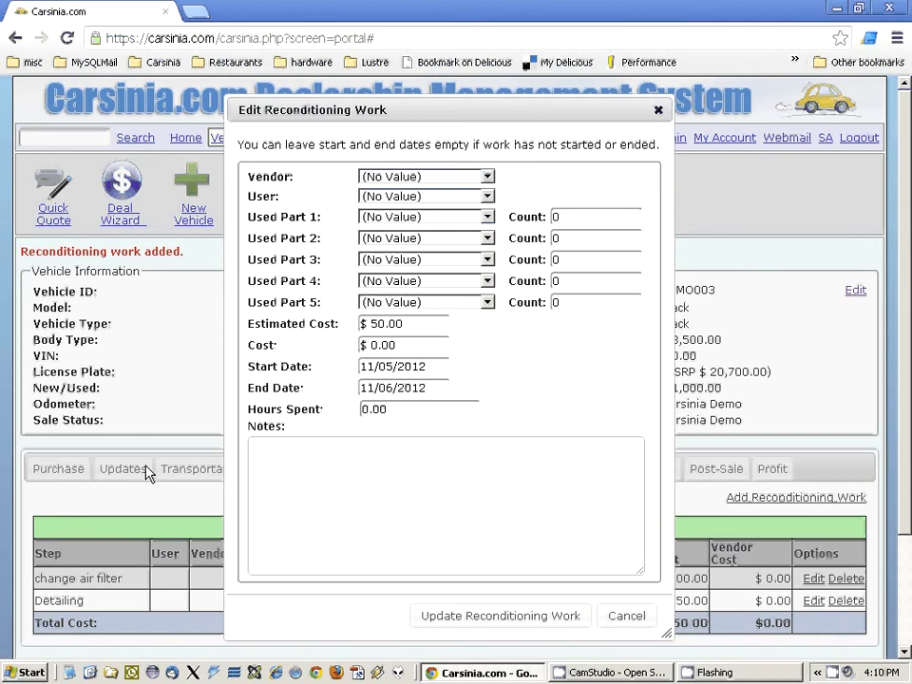
click(380, 344)
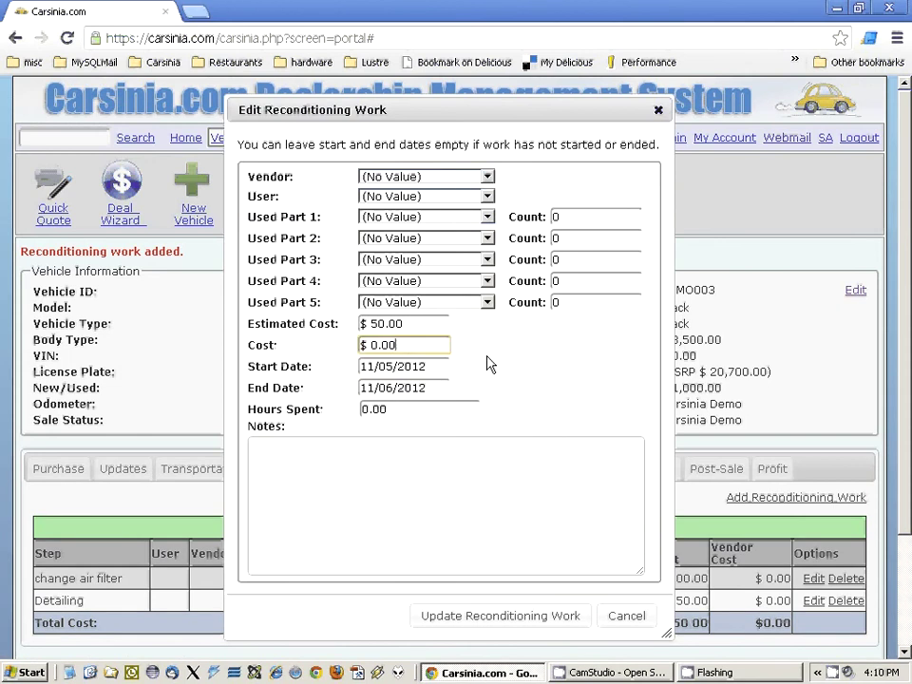
text(8)
click(546, 611)
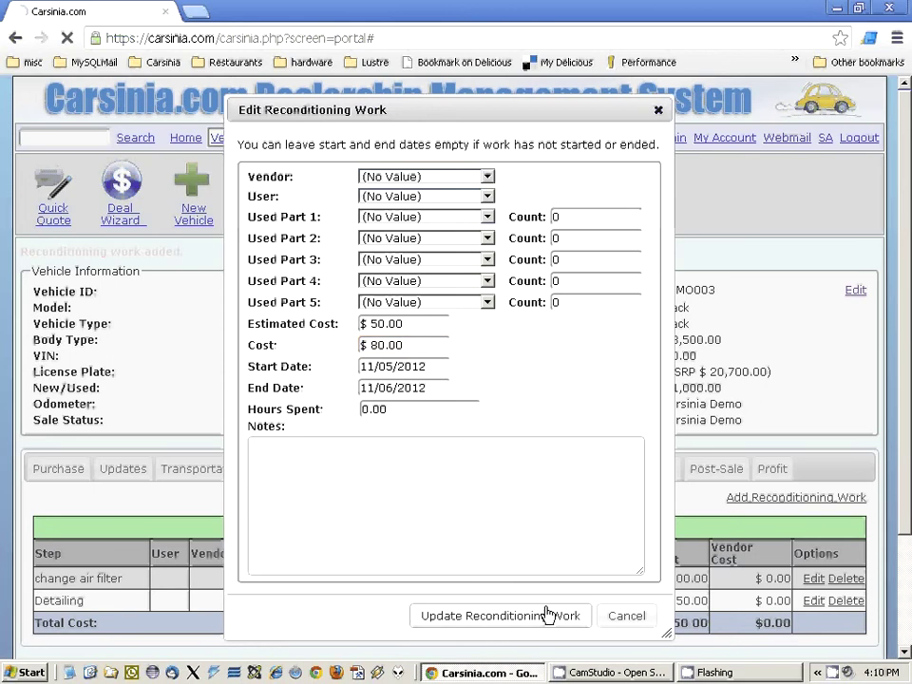
scroll(437, 534, down, 2)
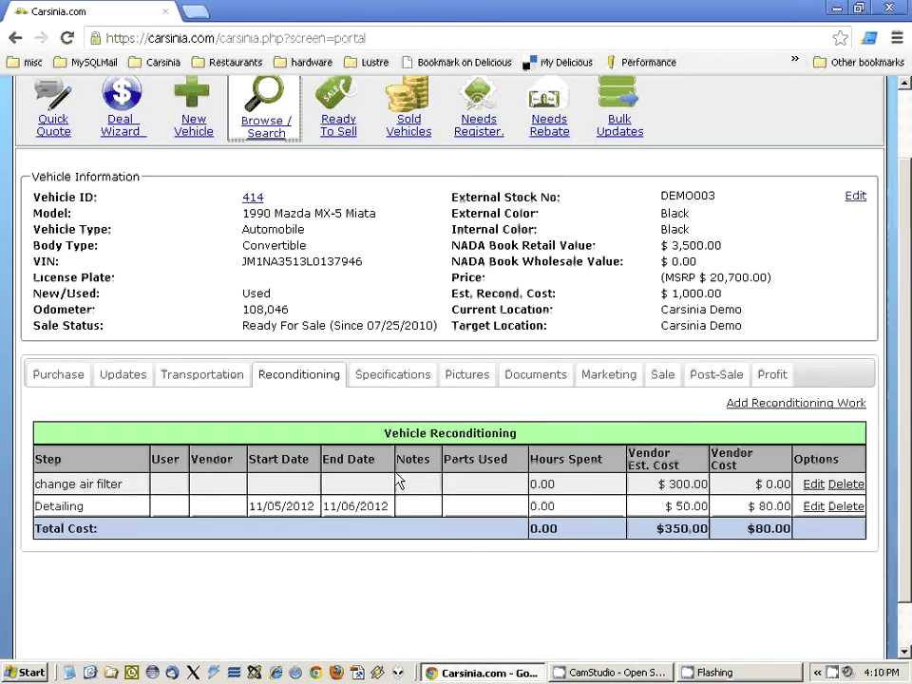
Open the Miata's marketing section and look through its marketing information.
scroll(393, 420, up, 2)
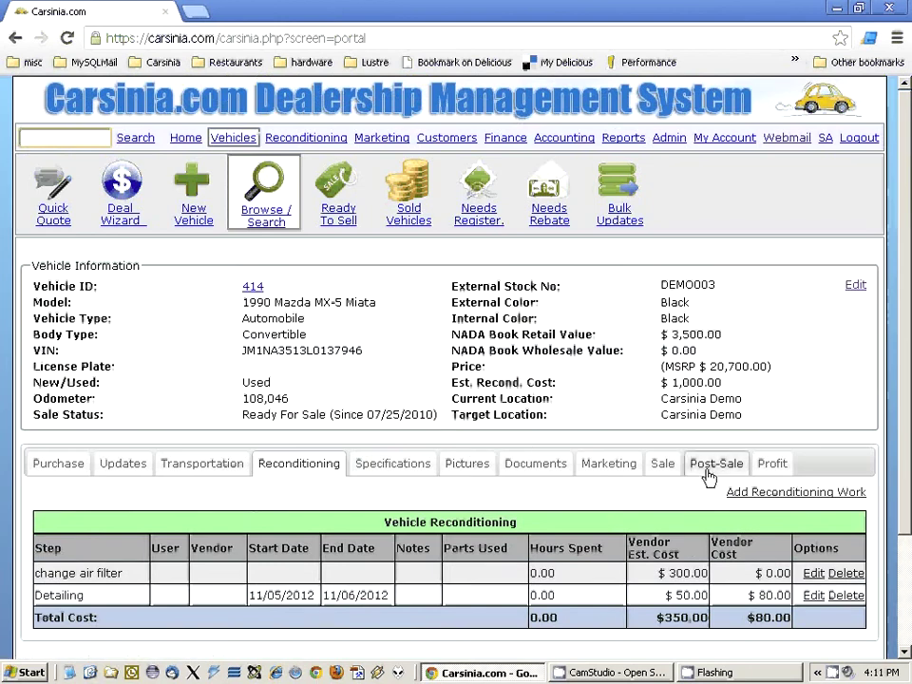
click(609, 466)
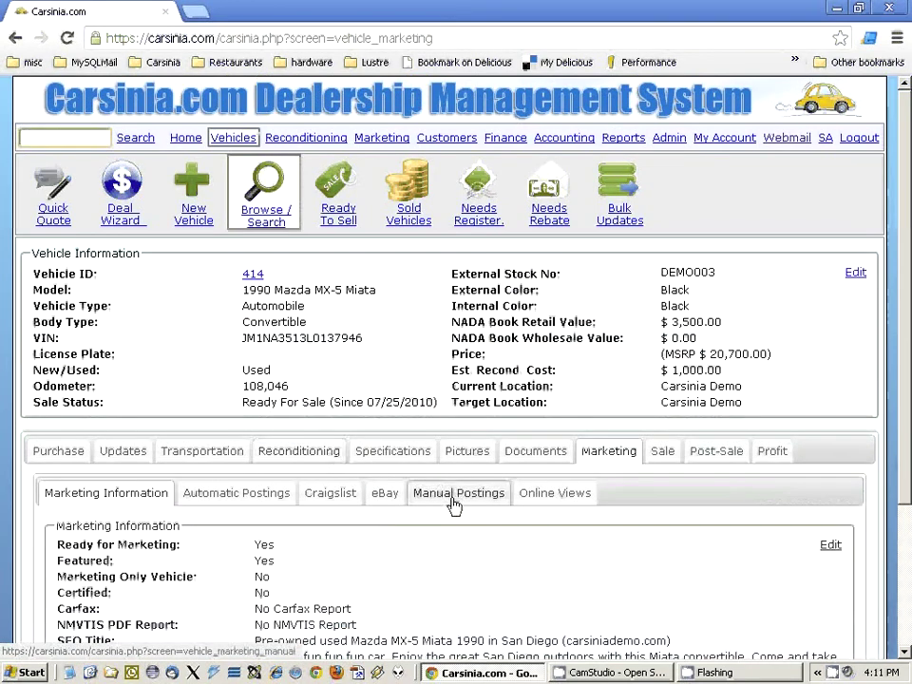
scroll(453, 504, down, 2)
scroll(453, 504, up, 2)
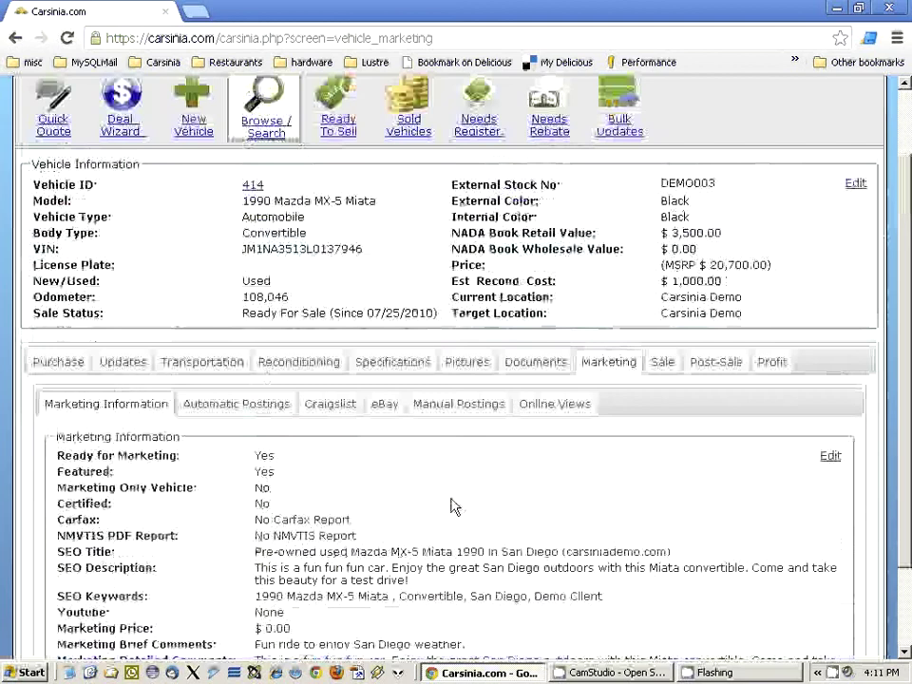
scroll(453, 504, down, 2)
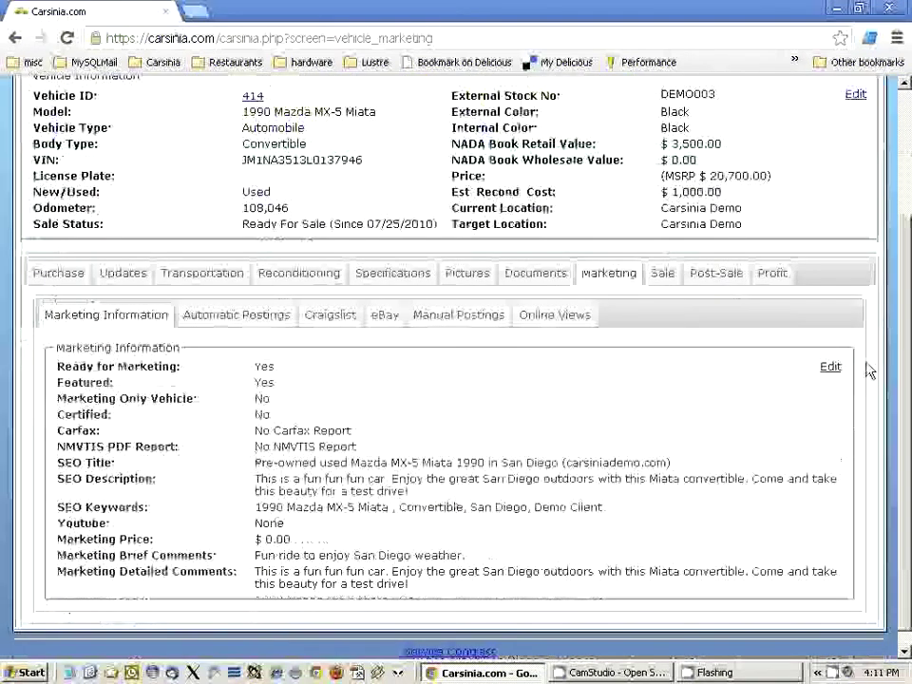
scroll(285, 360, up, 2)
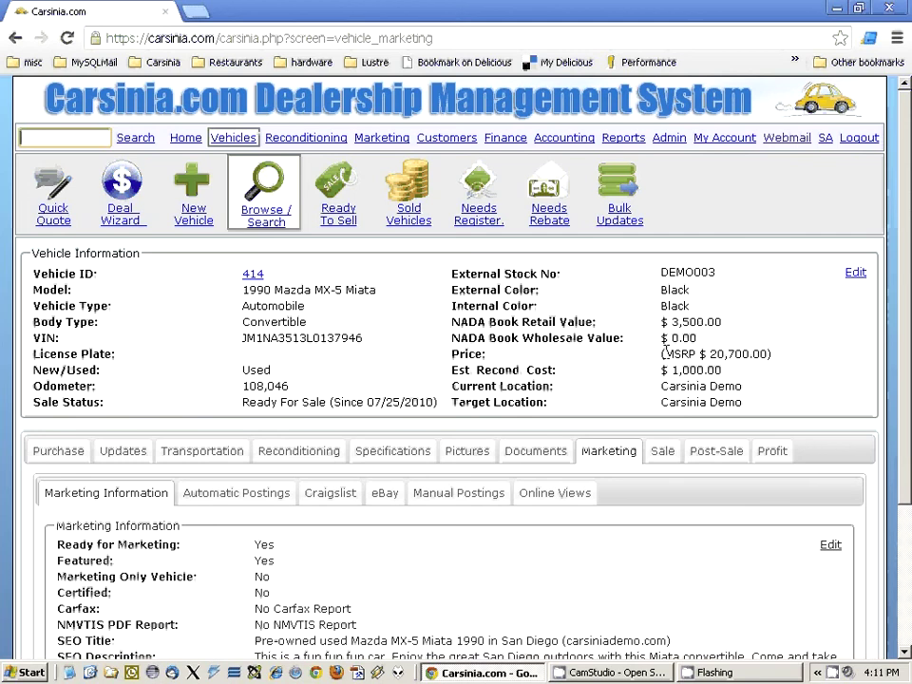
Inspect the MSRP in the Miata's vehicle summary and editable vehicle information, leaving without saving.
drag(666, 353, 693, 353)
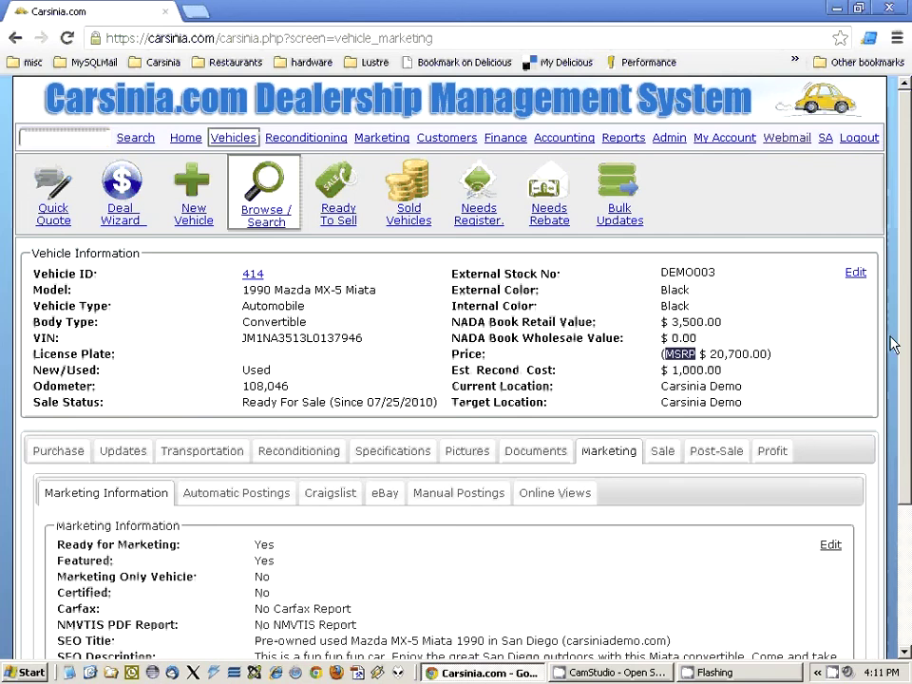
click(854, 275)
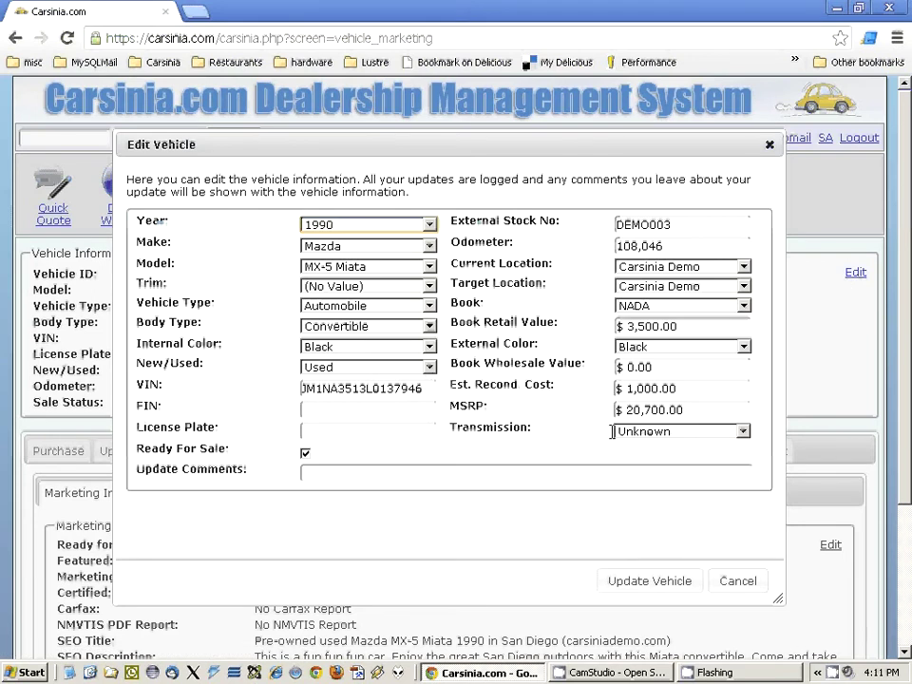
click(692, 410)
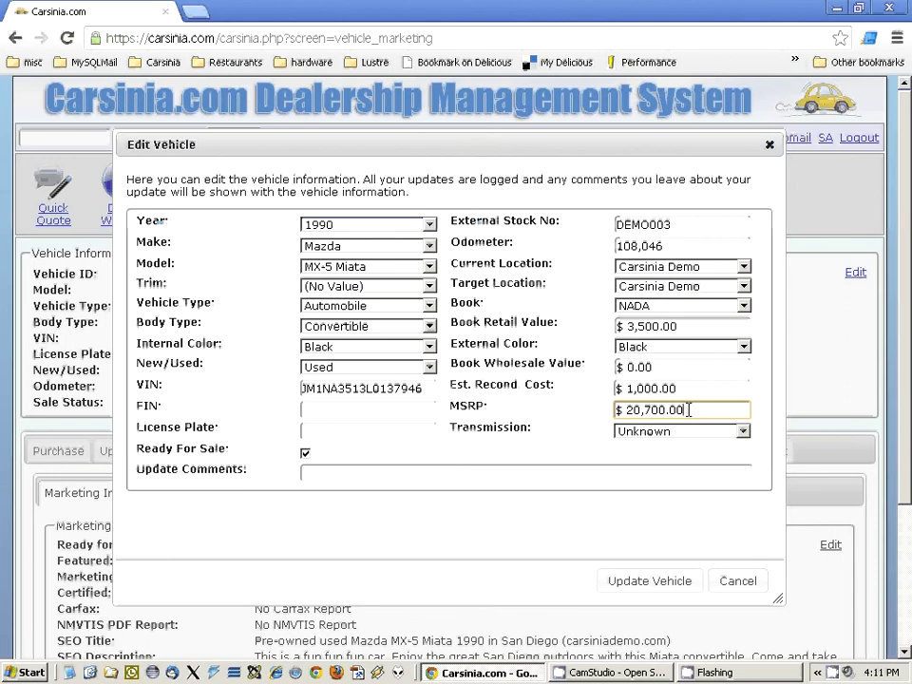
click(739, 582)
Open the Miata's marketing information for editing.
scroll(487, 556, down, 5)
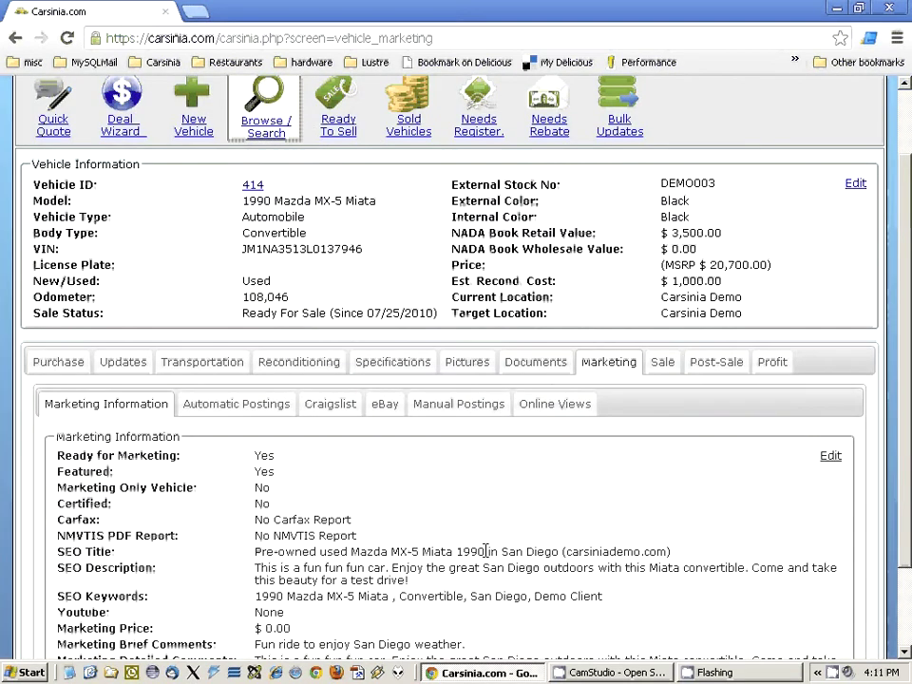
click(830, 352)
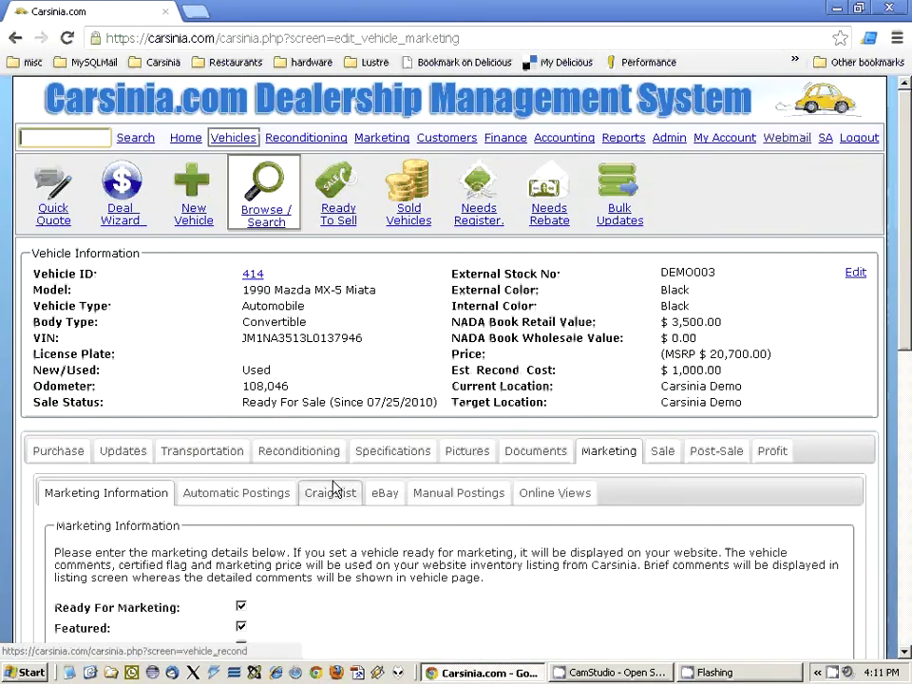
scroll(305, 475, down, 3)
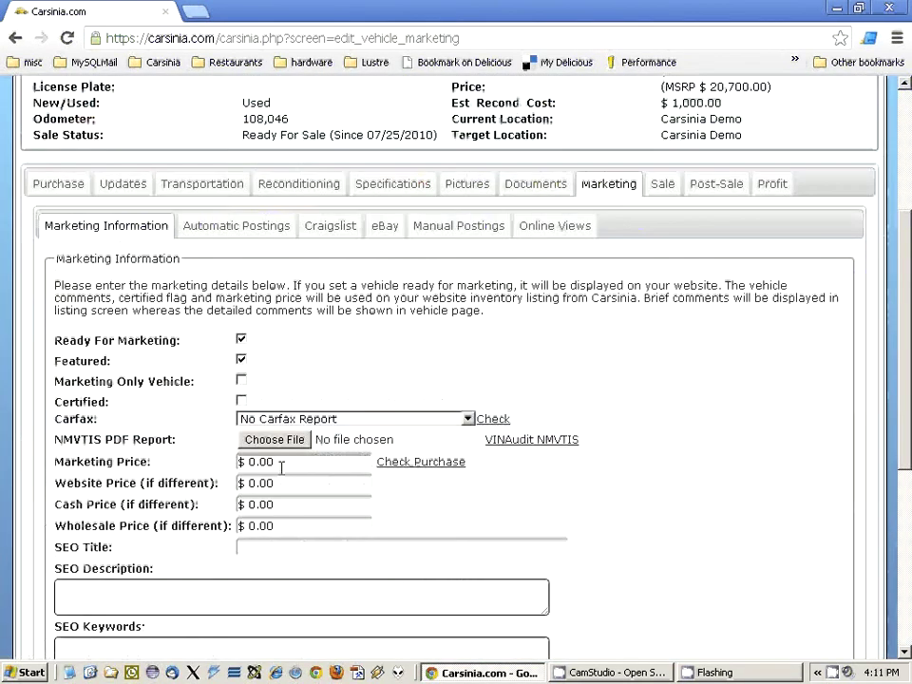
Examine the marketing, website, cash and wholesale price fields in the Miata's marketing information.
double_click(66, 463)
drag(123, 458, 152, 462)
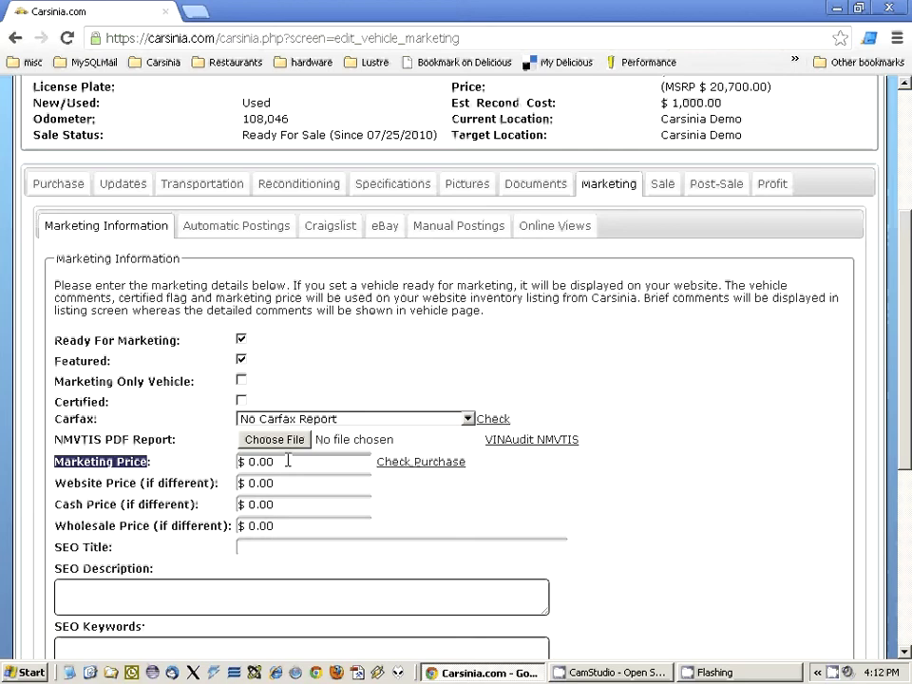
drag(56, 483, 138, 482)
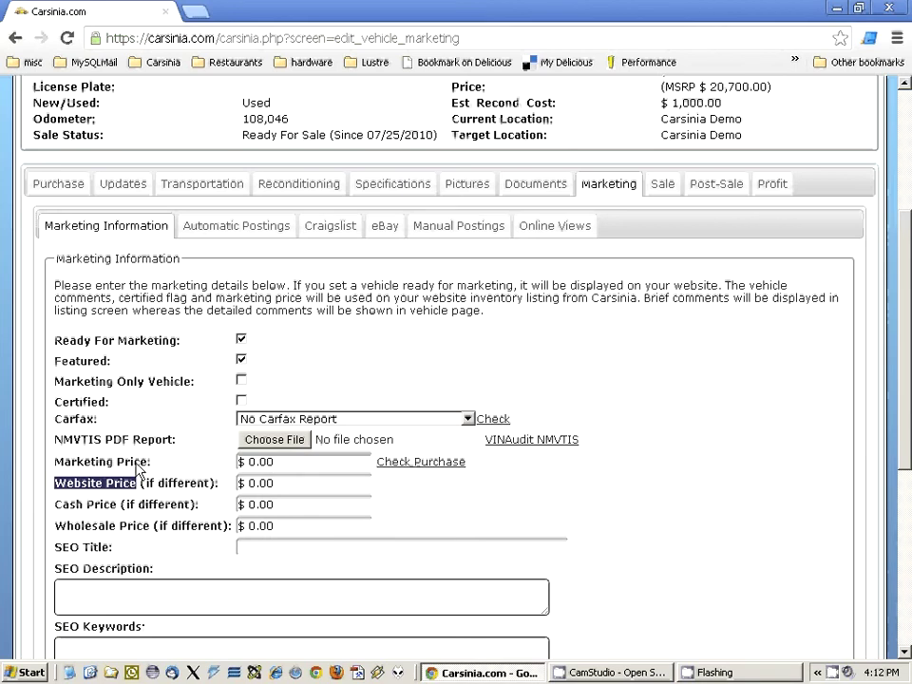
click(281, 482)
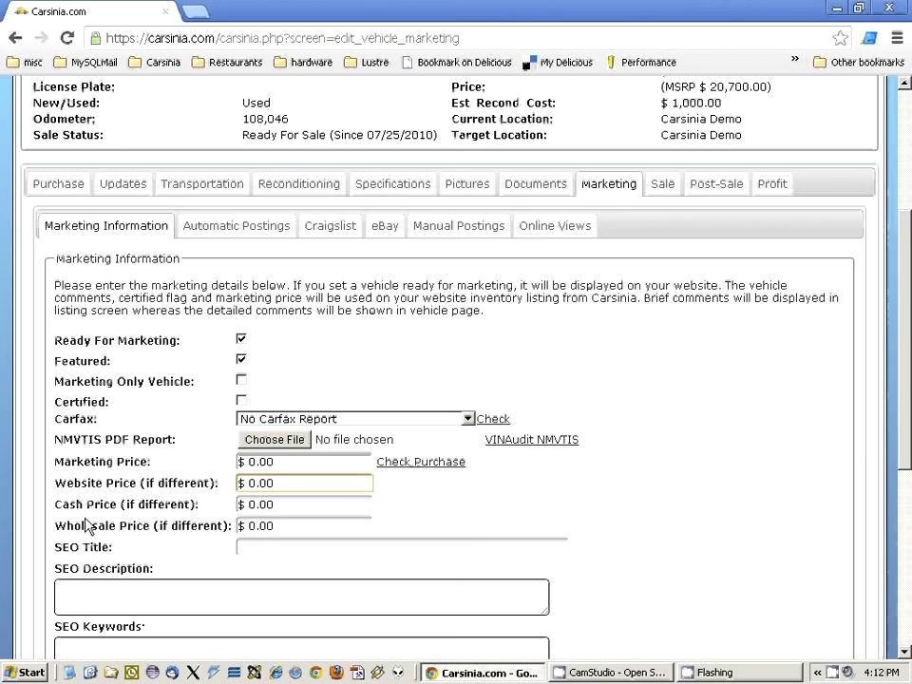
drag(55, 504, 210, 505)
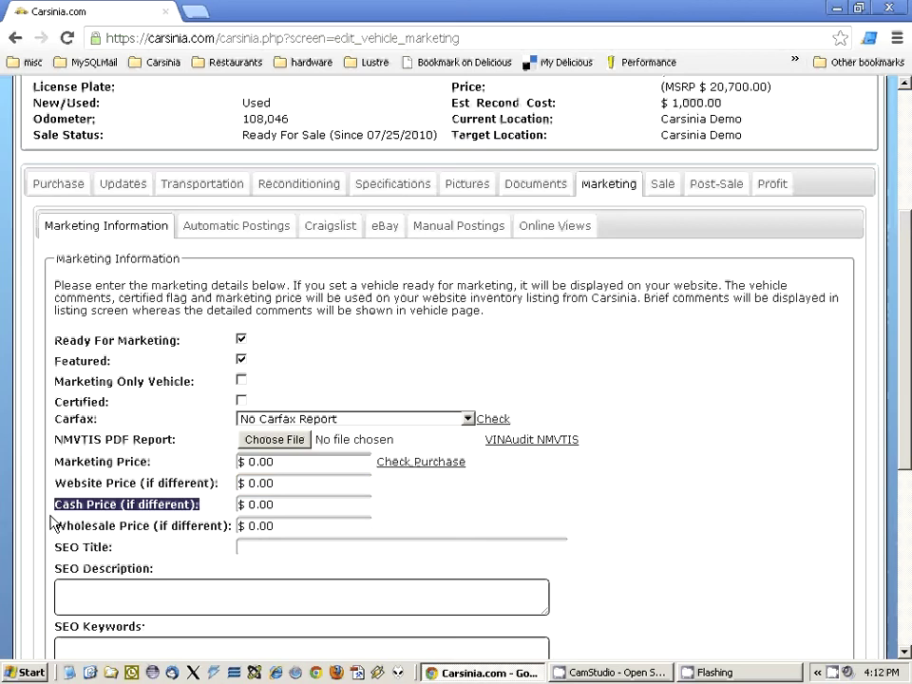
drag(57, 526, 235, 526)
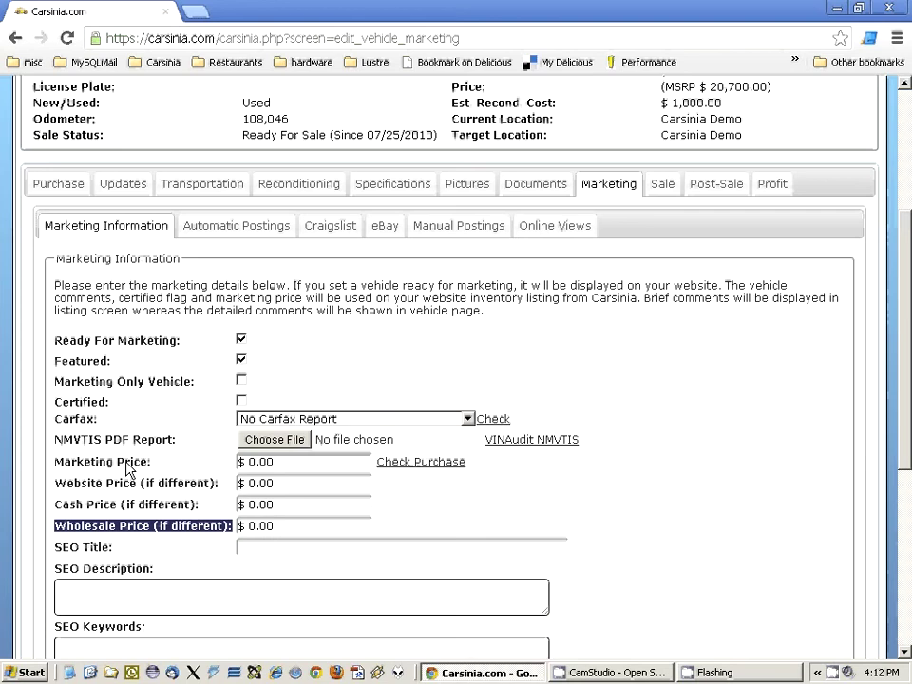
drag(152, 463, 59, 462)
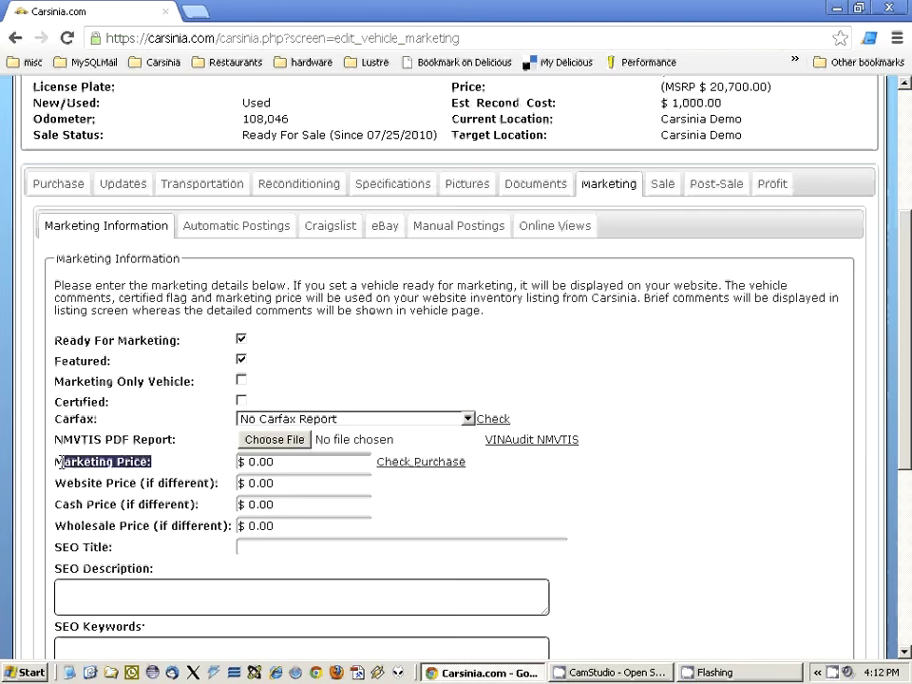
click(85, 463)
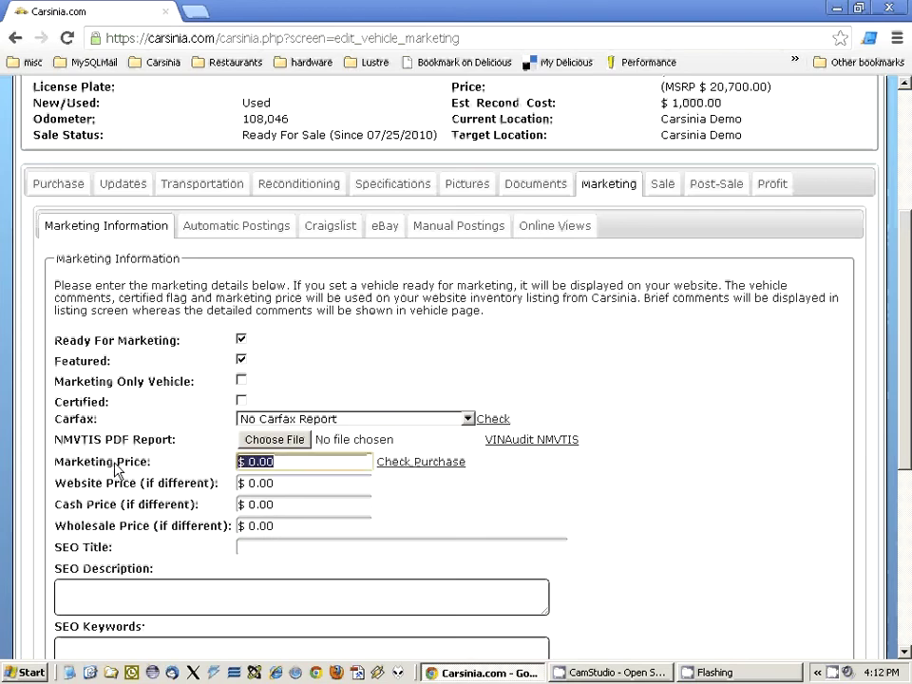
drag(152, 463, 55, 462)
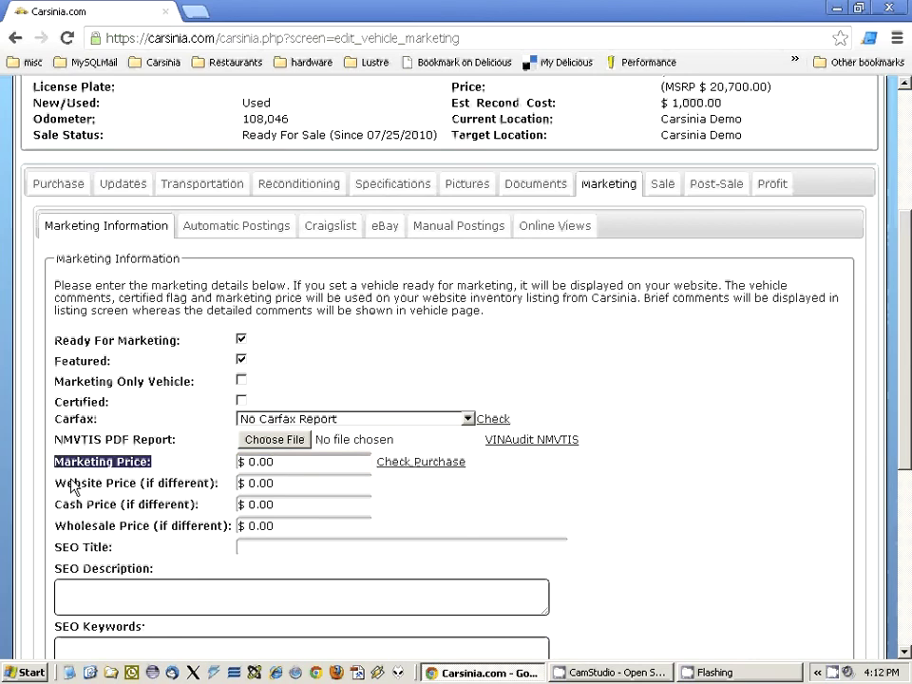
drag(55, 486, 236, 483)
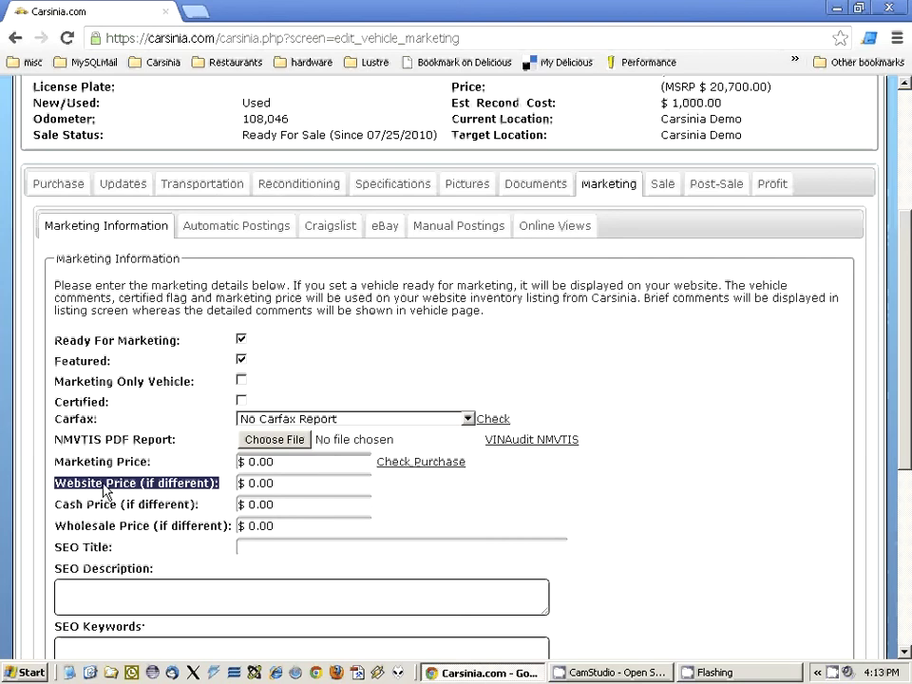
click(341, 484)
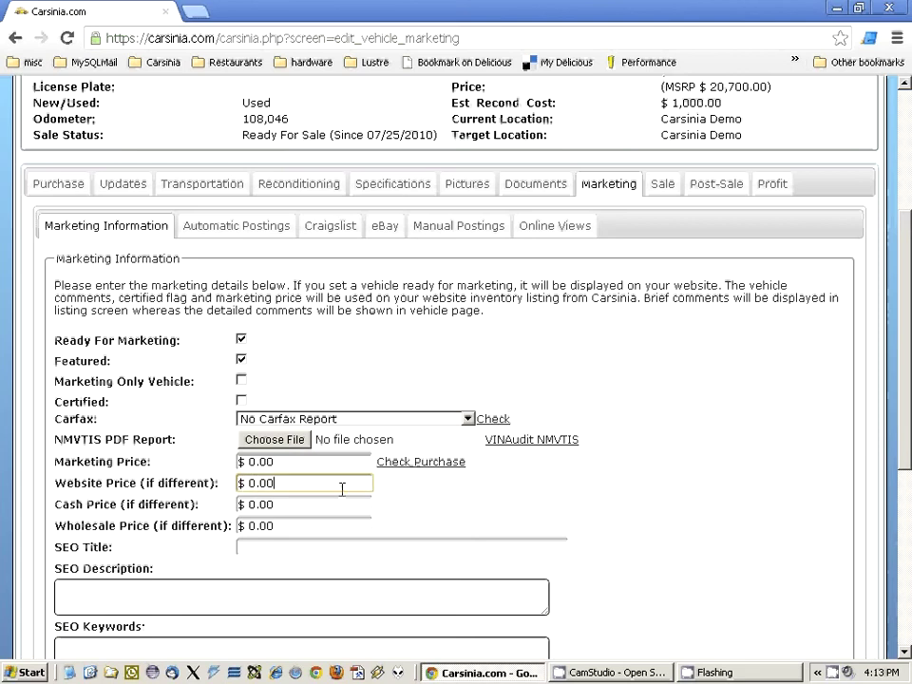
Set the Miata's marketing price to $3,000.00 and its website price to $2,900.00.
click(306, 464)
text(40)
key(BackSpace)
key(BackSpace)
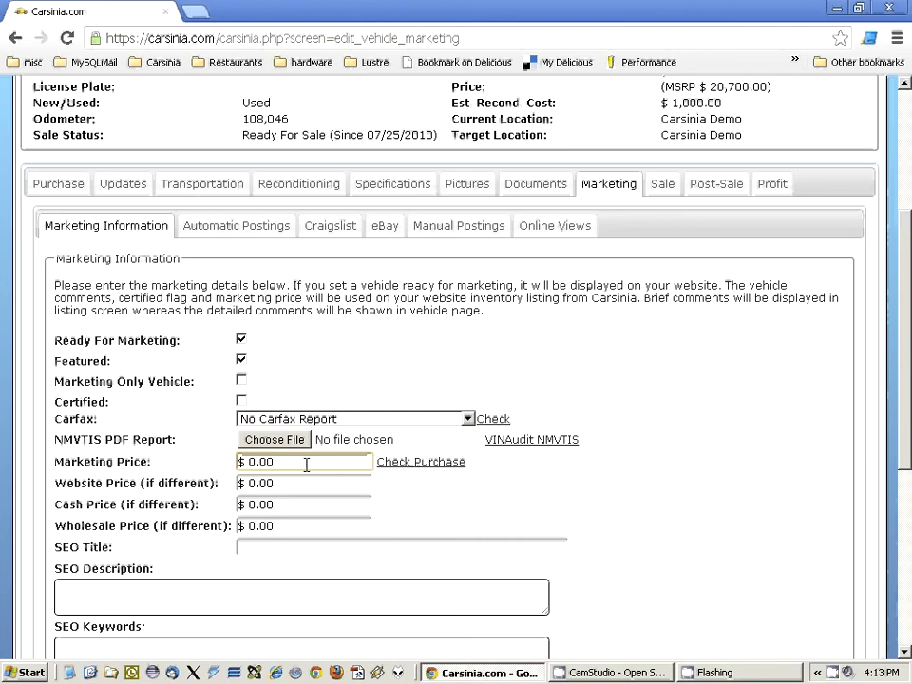
text(3,000.00)
click(298, 481)
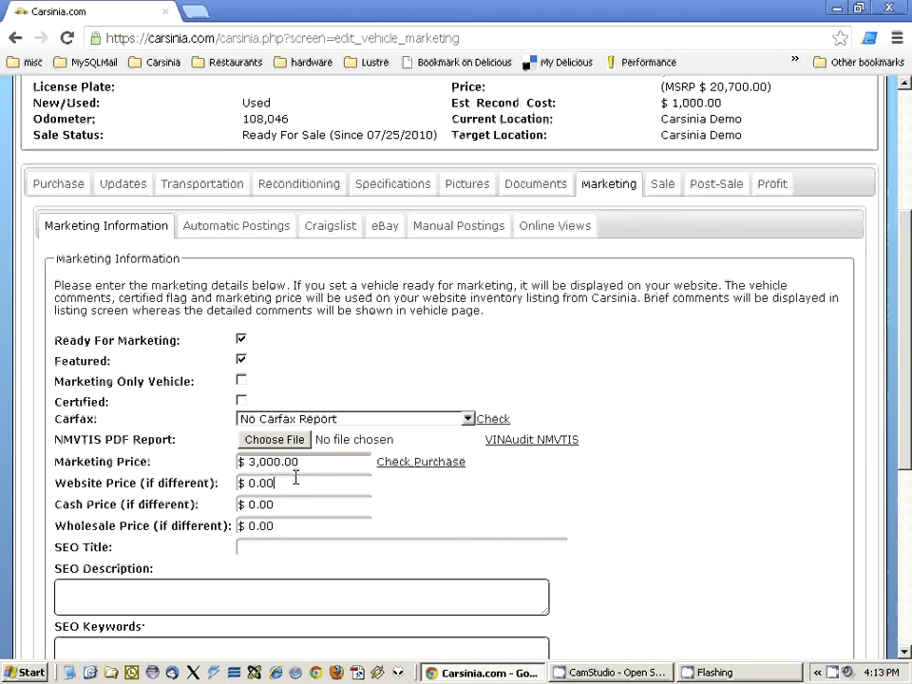
text(2,900.00)
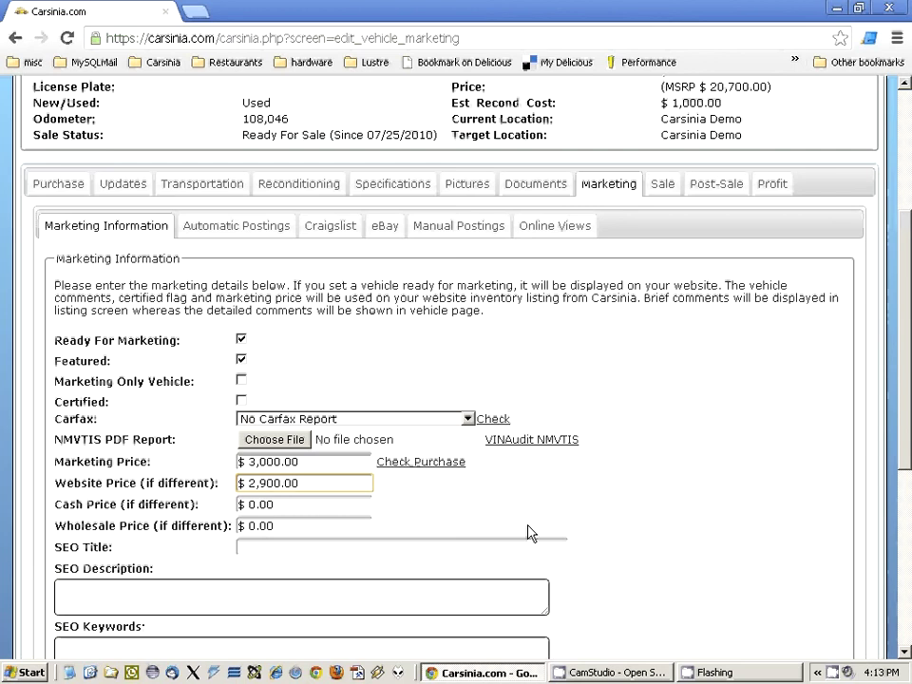
click(324, 505)
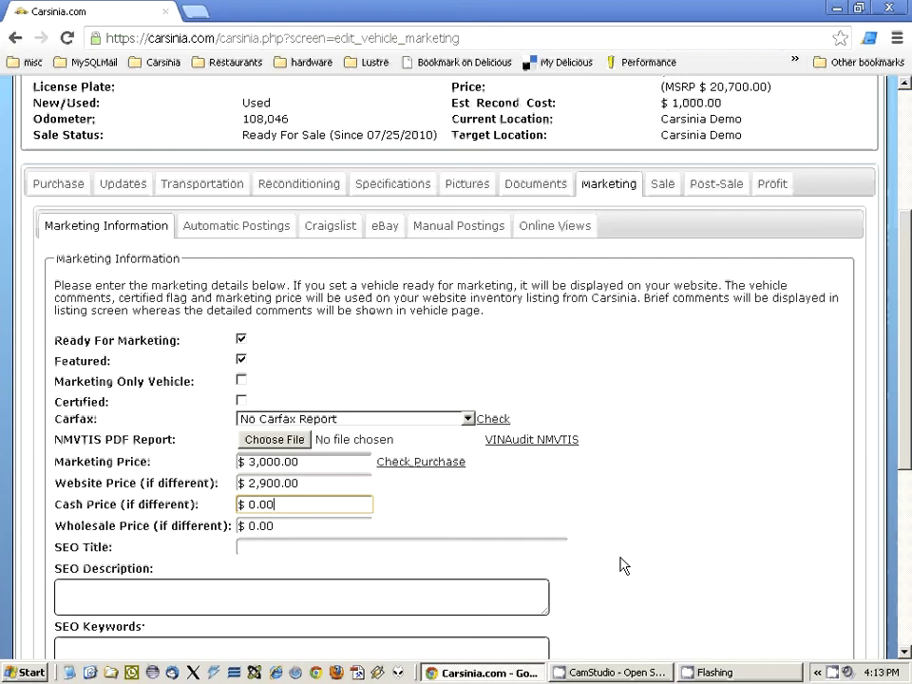
Set the Miata's cash price to $2,800.00 in its marketing information.
click(310, 462)
click(314, 482)
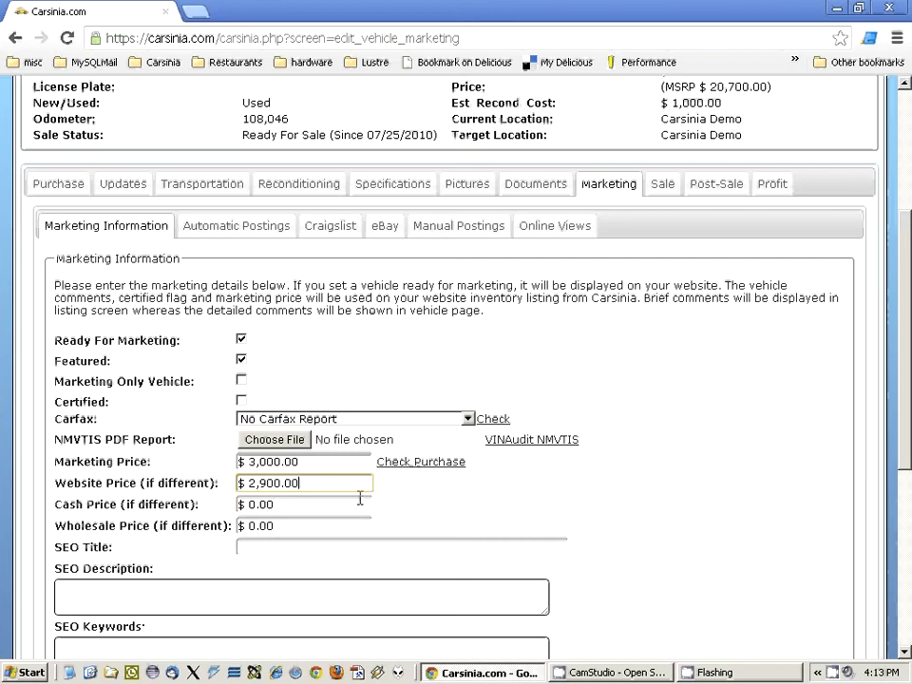
click(306, 504)
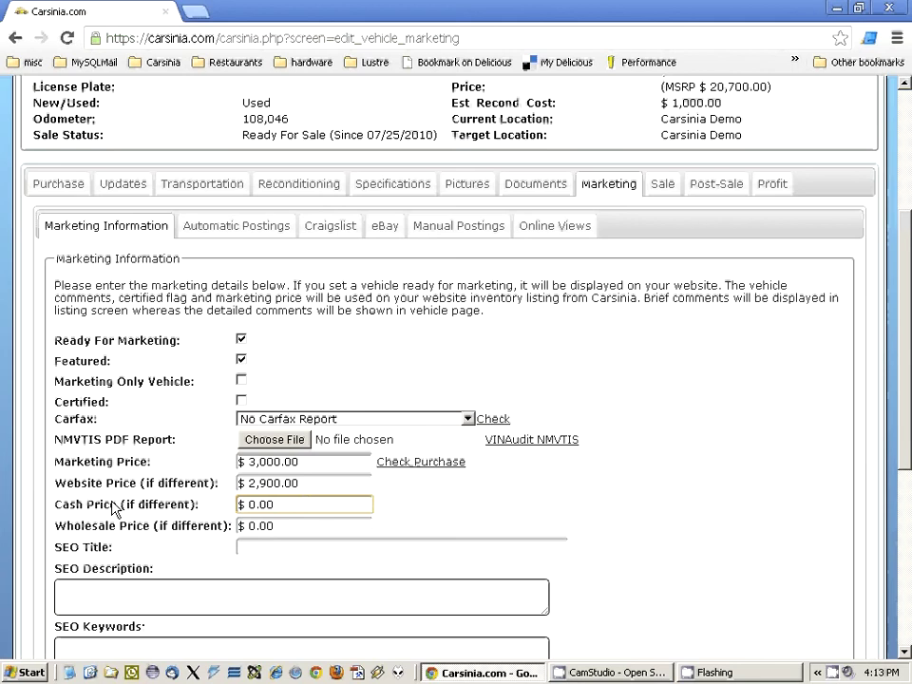
drag(117, 505, 54, 506)
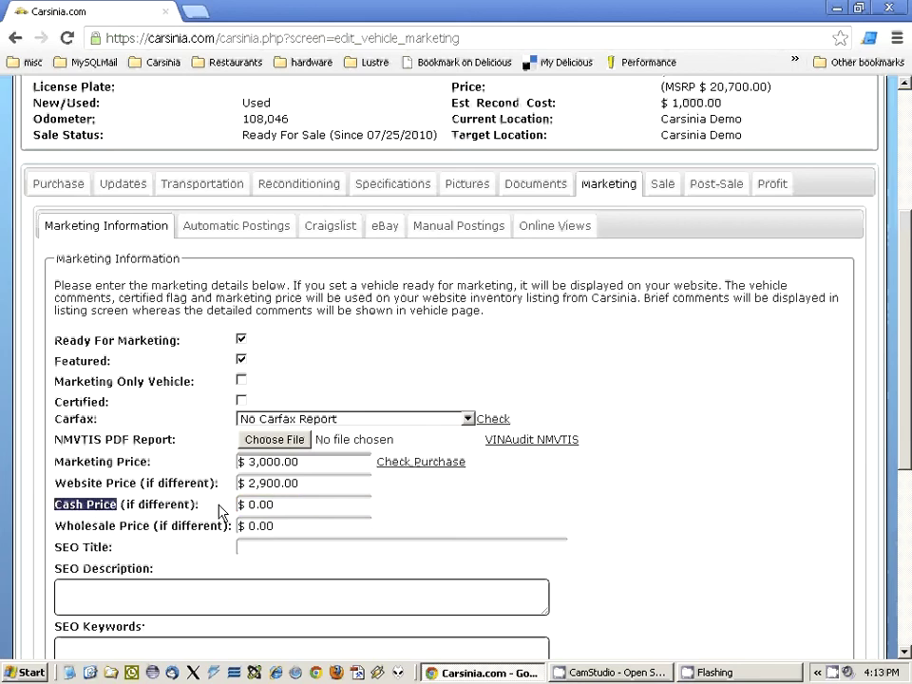
click(342, 501)
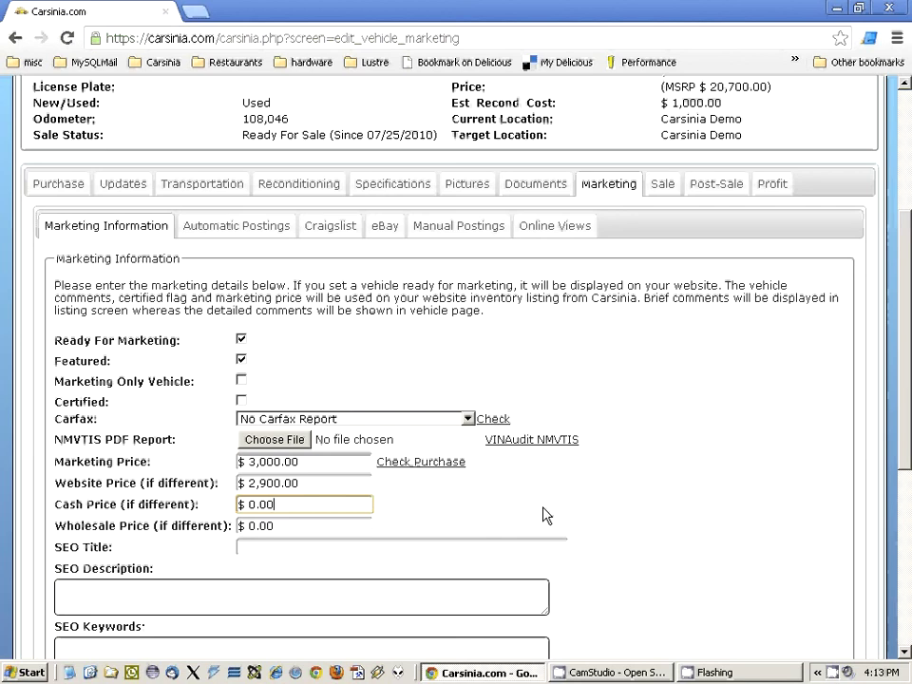
text(280000)
key(Tab)
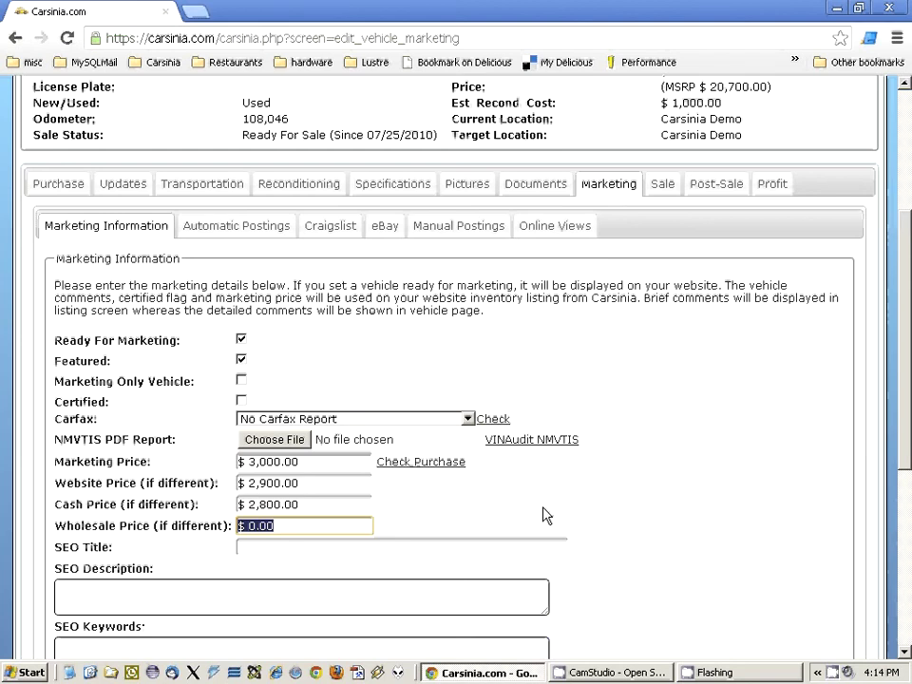
Set the Miata's wholesale price to $2,700.00, save the marketing information and review the updated prices.
text(2,700.0)
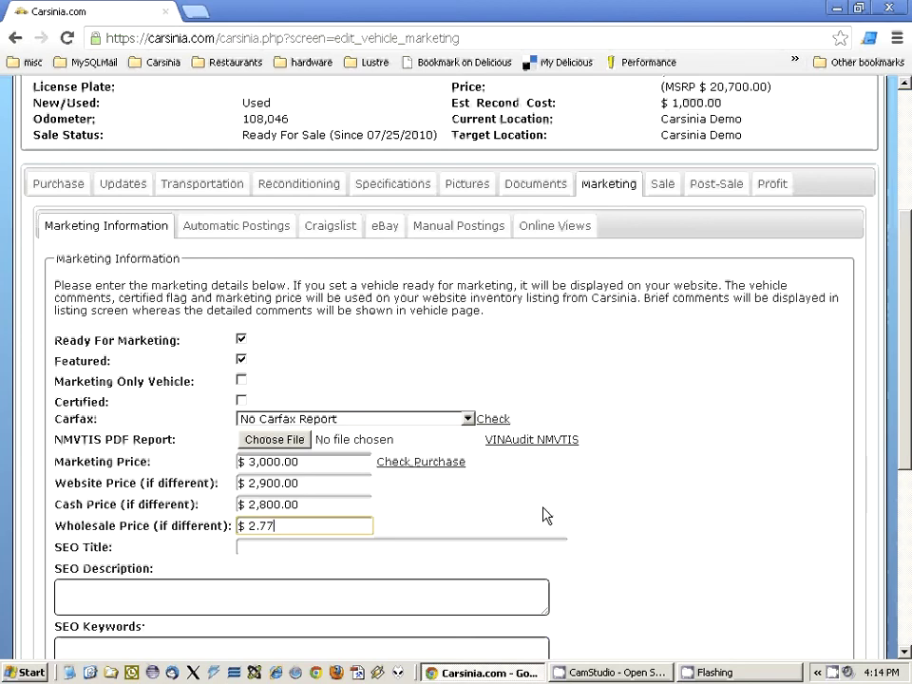
text(0)
scroll(546, 515, down, 5)
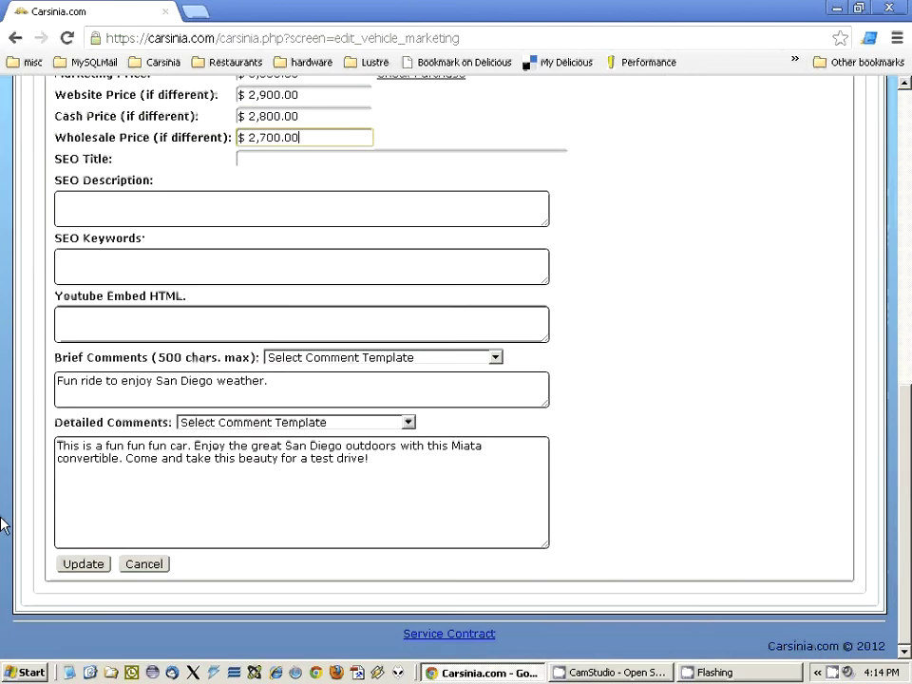
click(98, 566)
scroll(225, 458, down, 3)
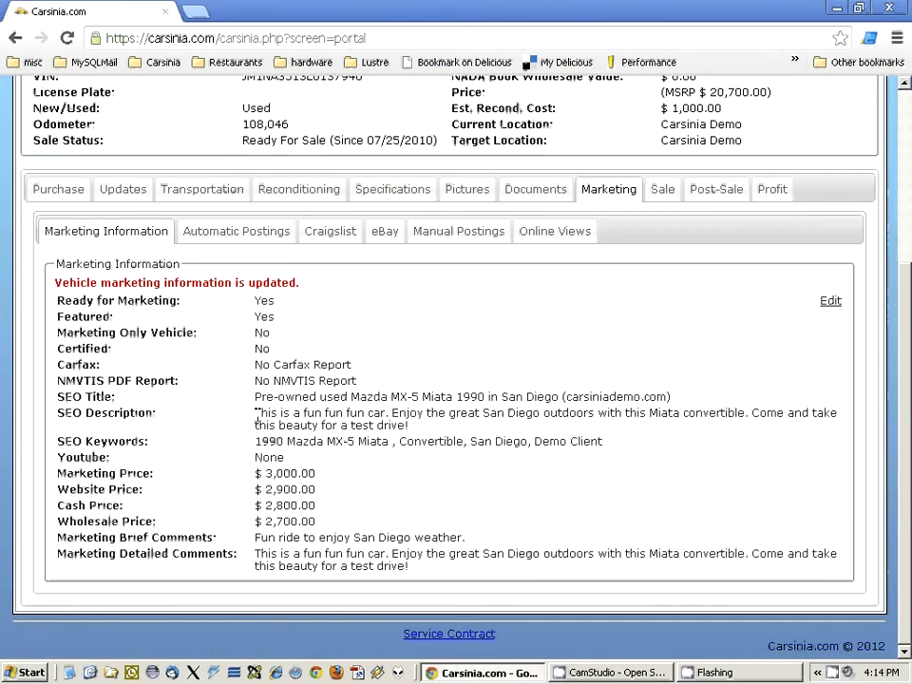
Open the administrative options that hold the default commission formulas.
scroll(257, 413, up, 3)
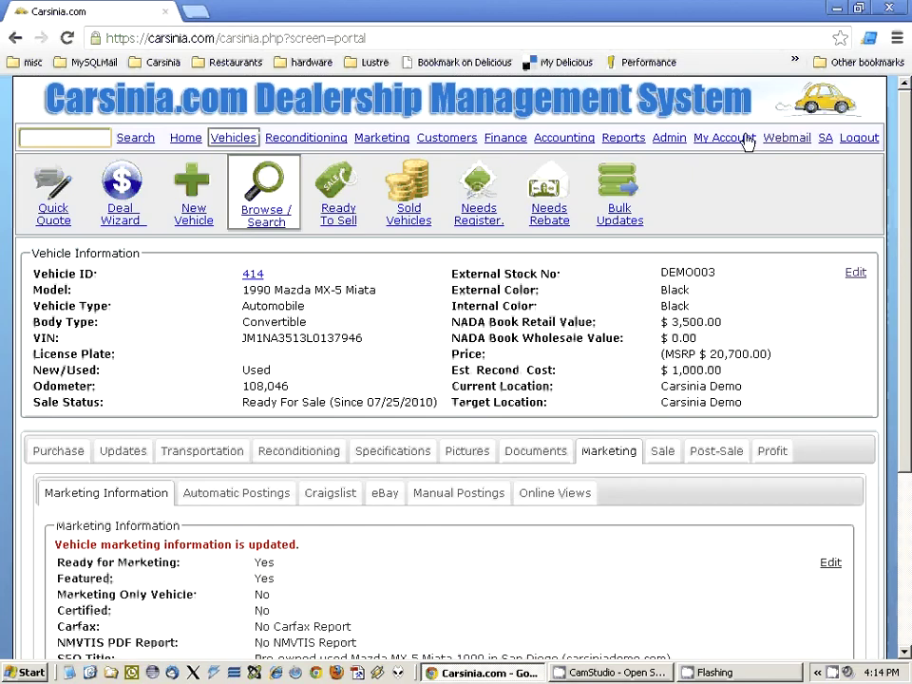
click(672, 139)
click(681, 213)
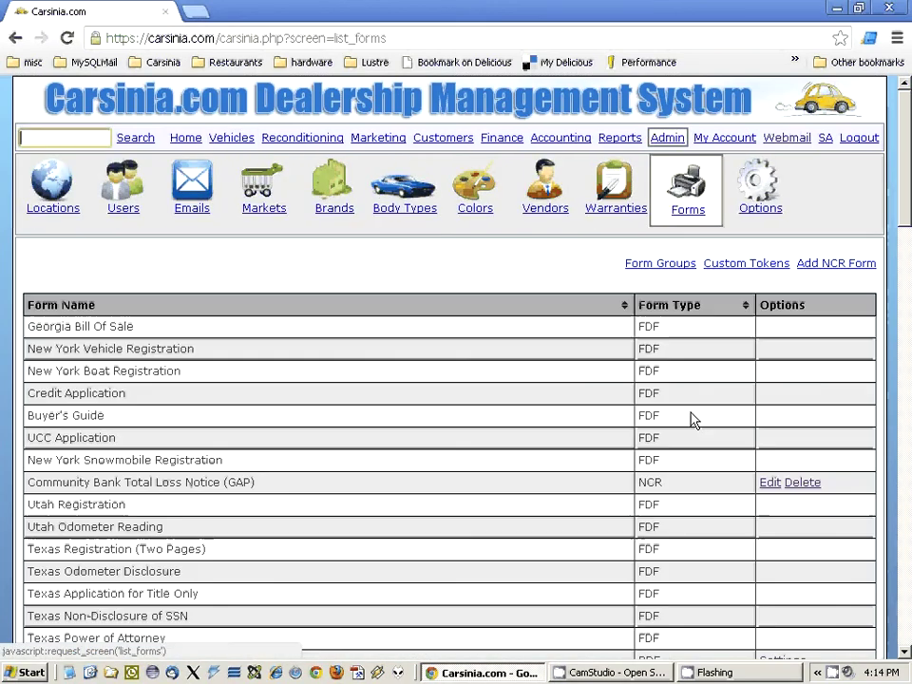
click(784, 223)
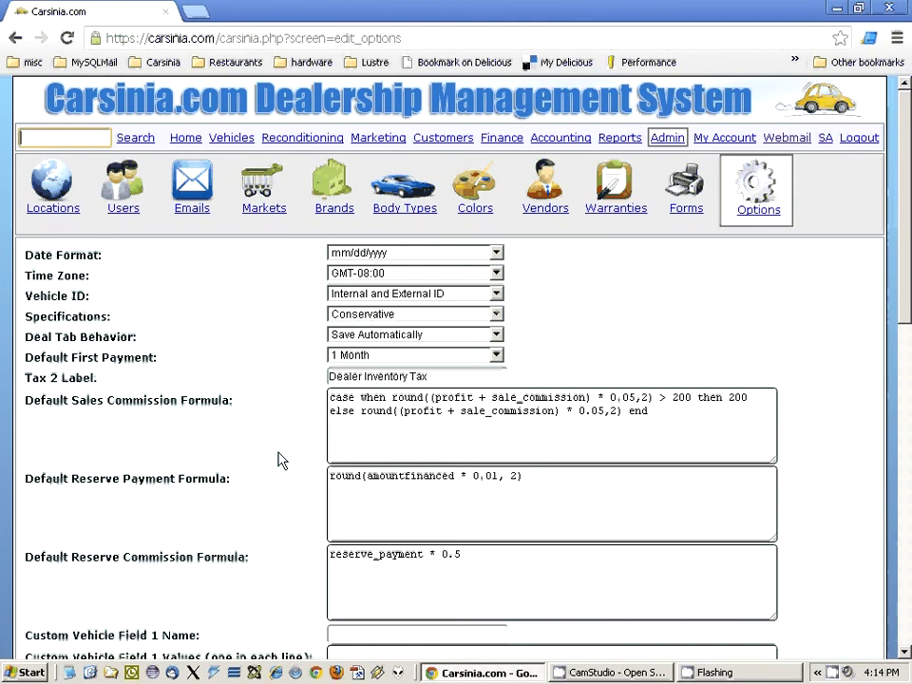
Examine the default sales commission, reserve payment and reserve commission formulas and the variables they use.
drag(27, 400, 255, 412)
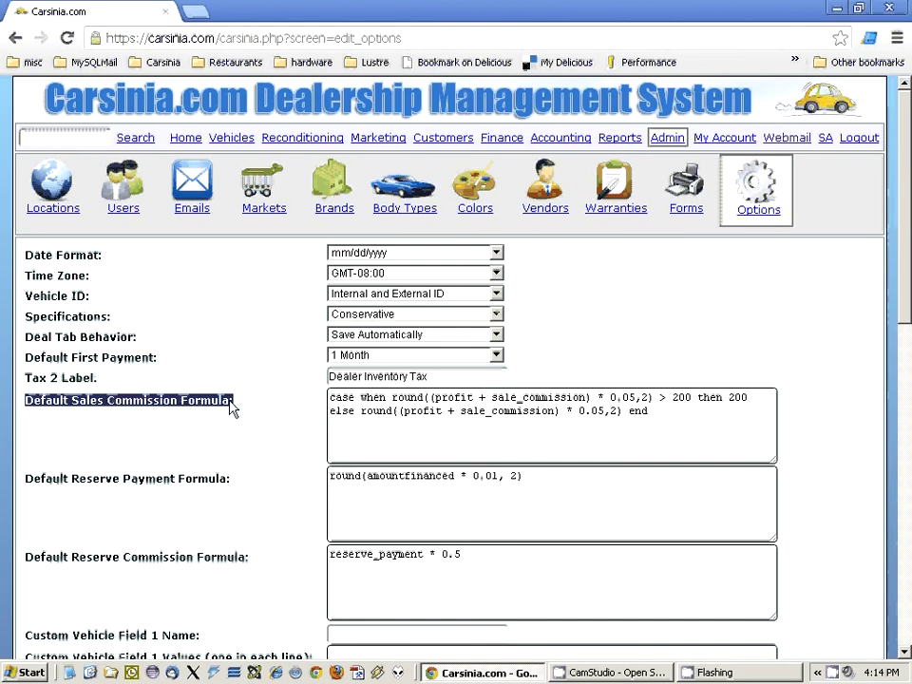
drag(670, 413, 325, 397)
click(536, 481)
drag(536, 481, 285, 453)
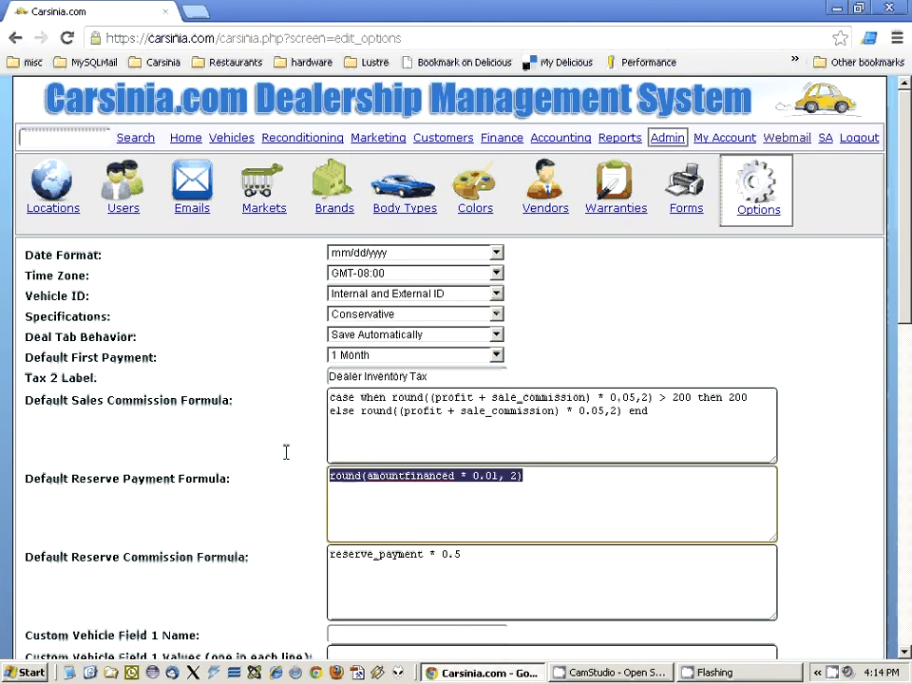
click(491, 566)
drag(488, 564, 237, 546)
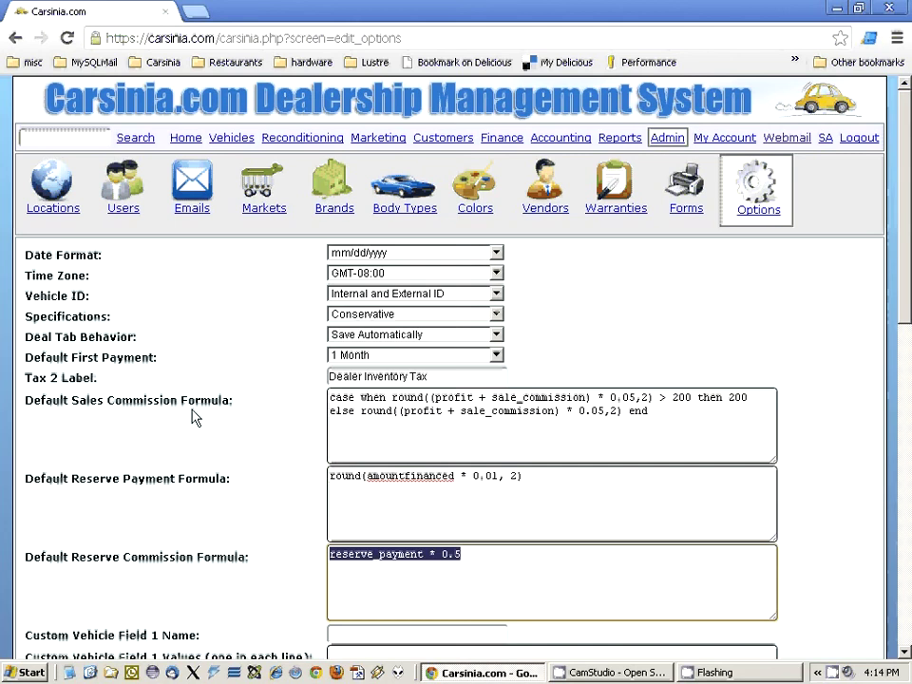
double_click(448, 397)
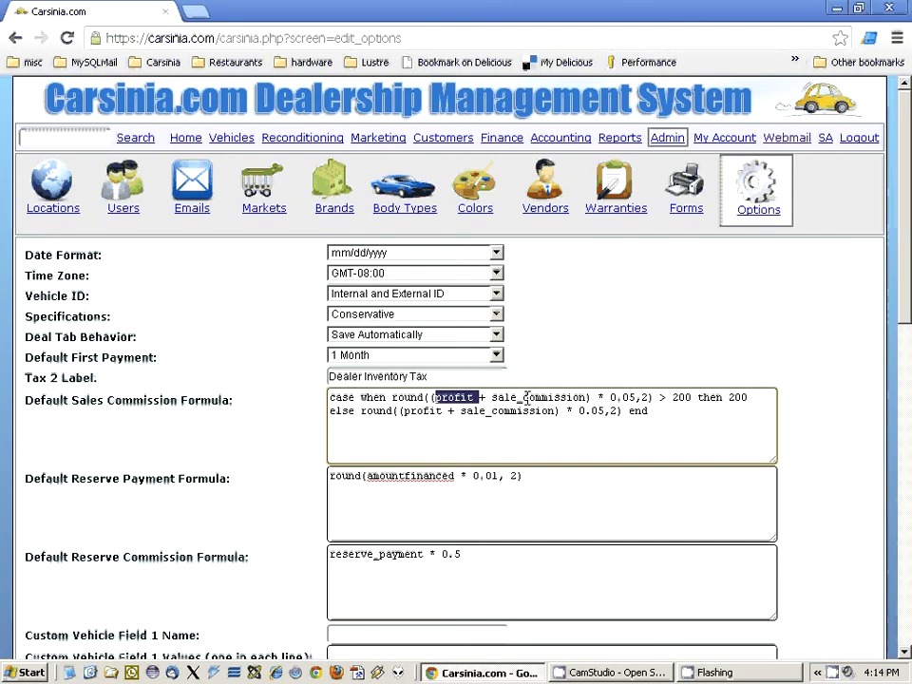
double_click(550, 397)
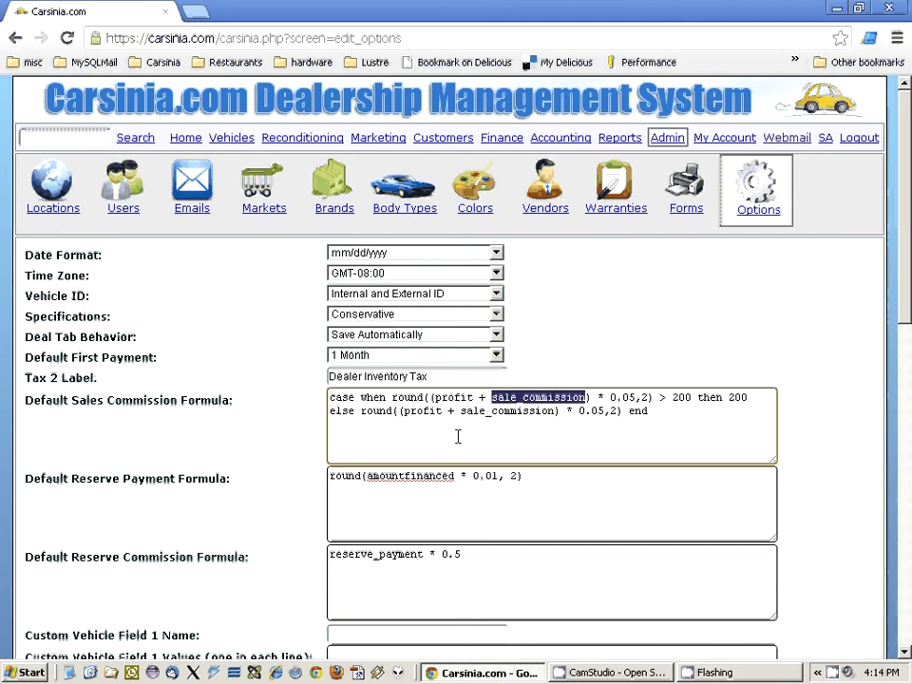
double_click(411, 475)
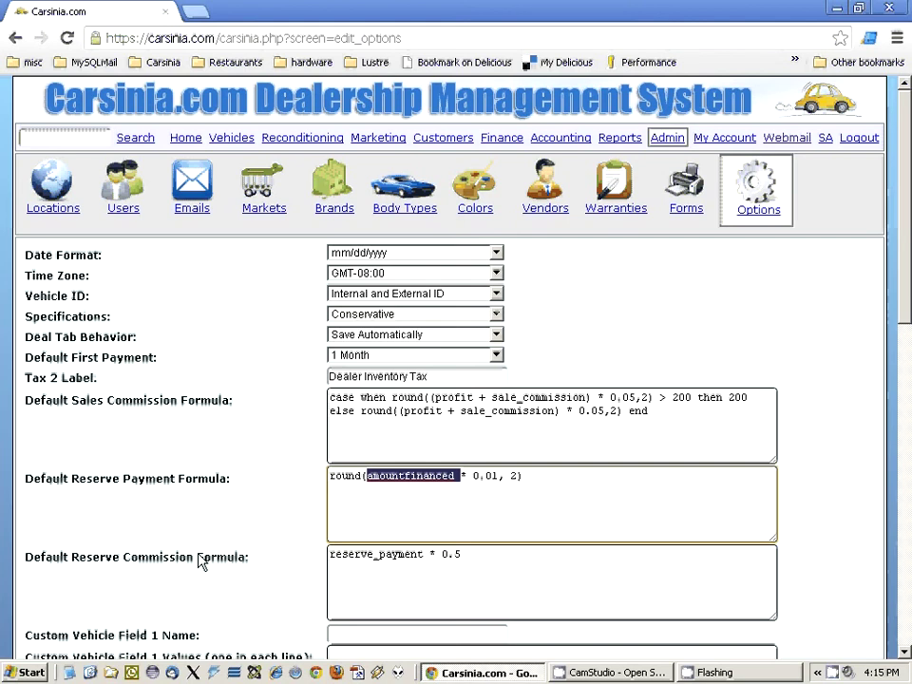
Load the first pending deal in the Deal Wizard's deals list, the one without a vehicle or customer.
click(231, 137)
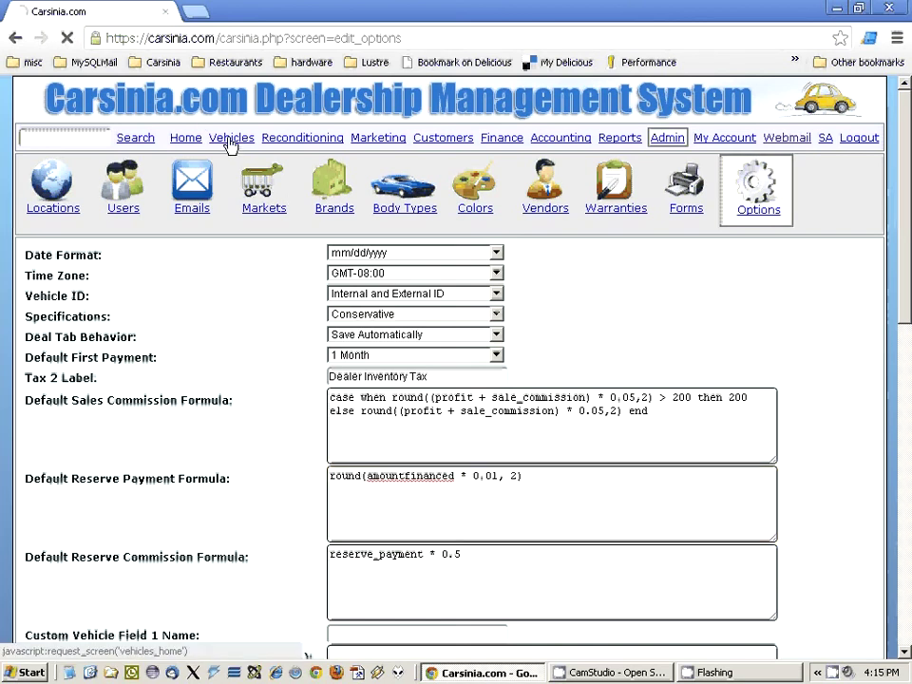
click(92, 173)
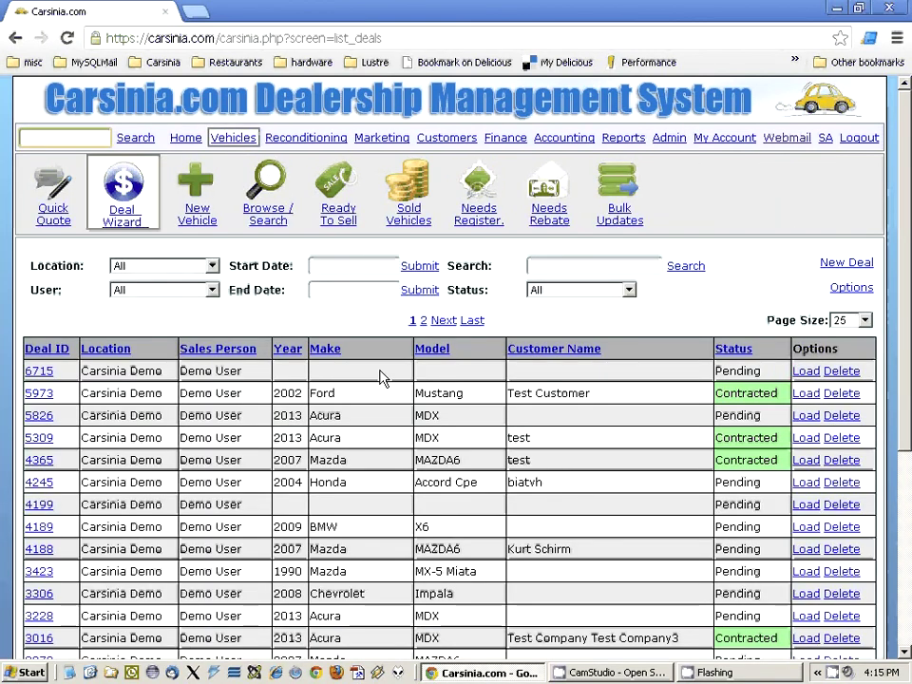
click(806, 372)
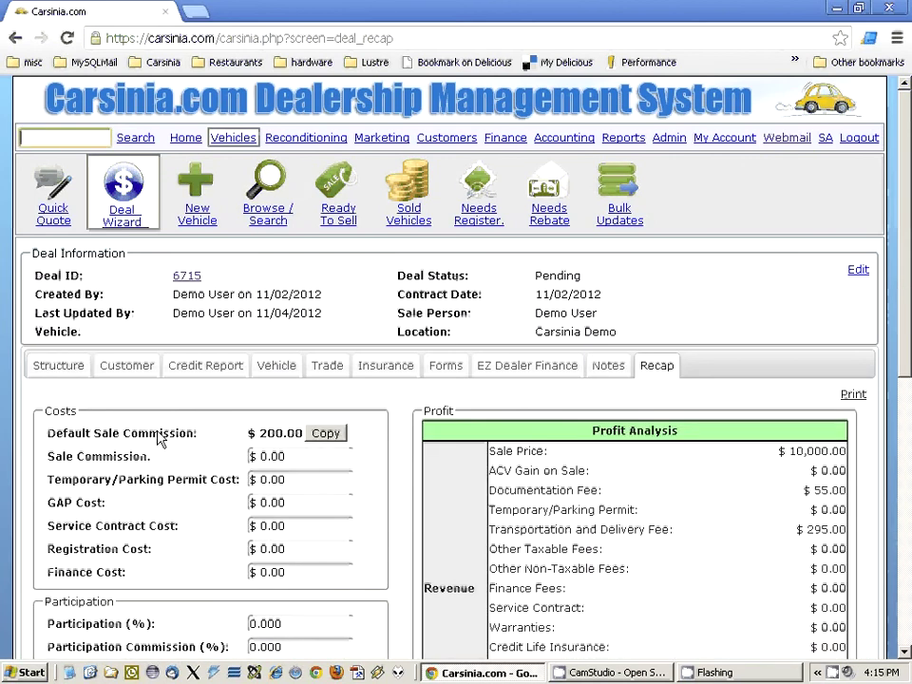
Examine the default sale commission in the deal recap alongside the revenue, cost and total profit figures.
drag(48, 434, 198, 430)
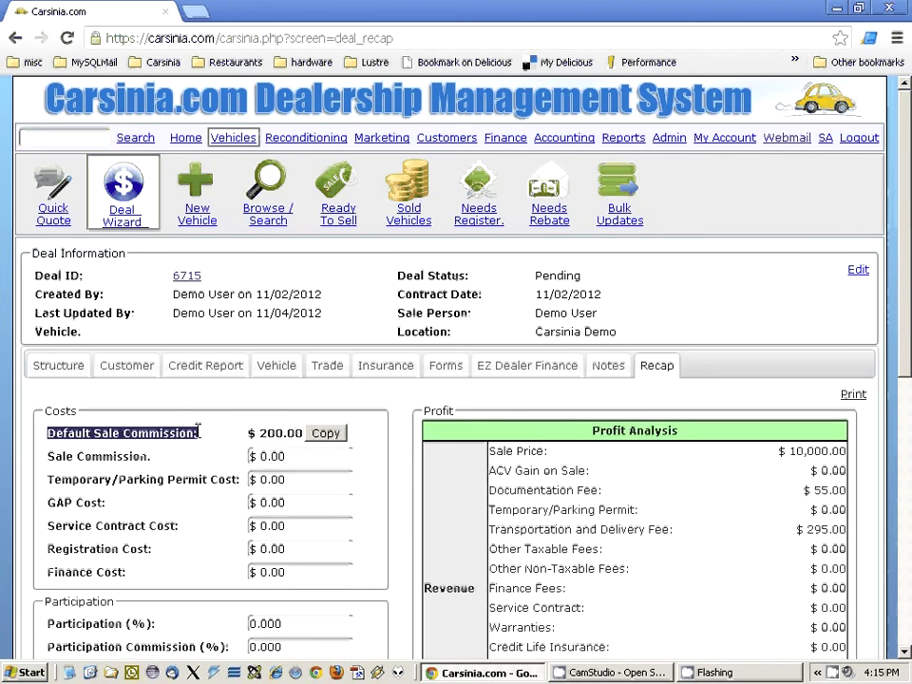
drag(260, 433, 319, 458)
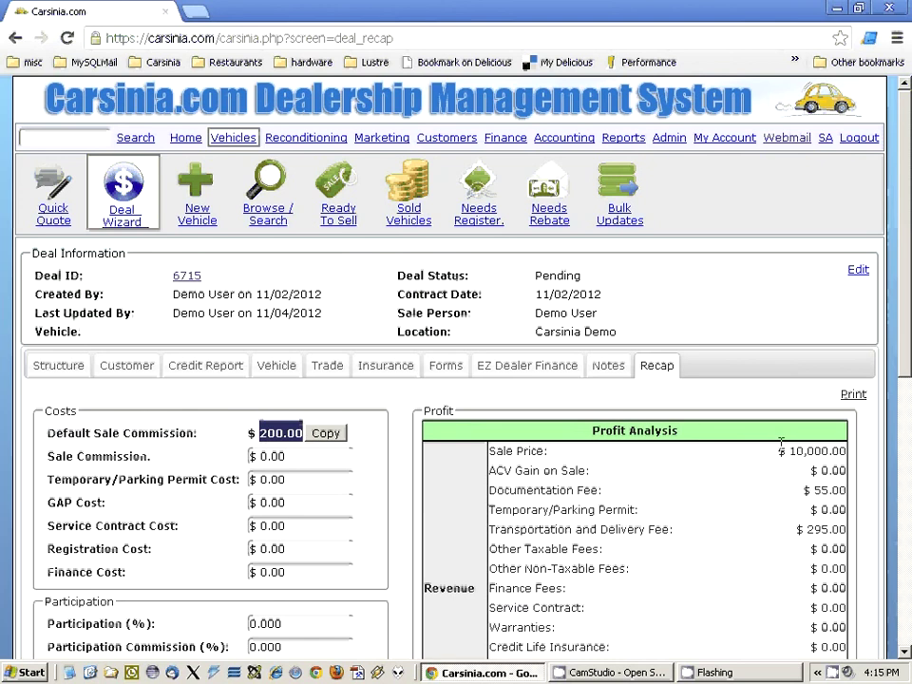
drag(789, 452, 842, 456)
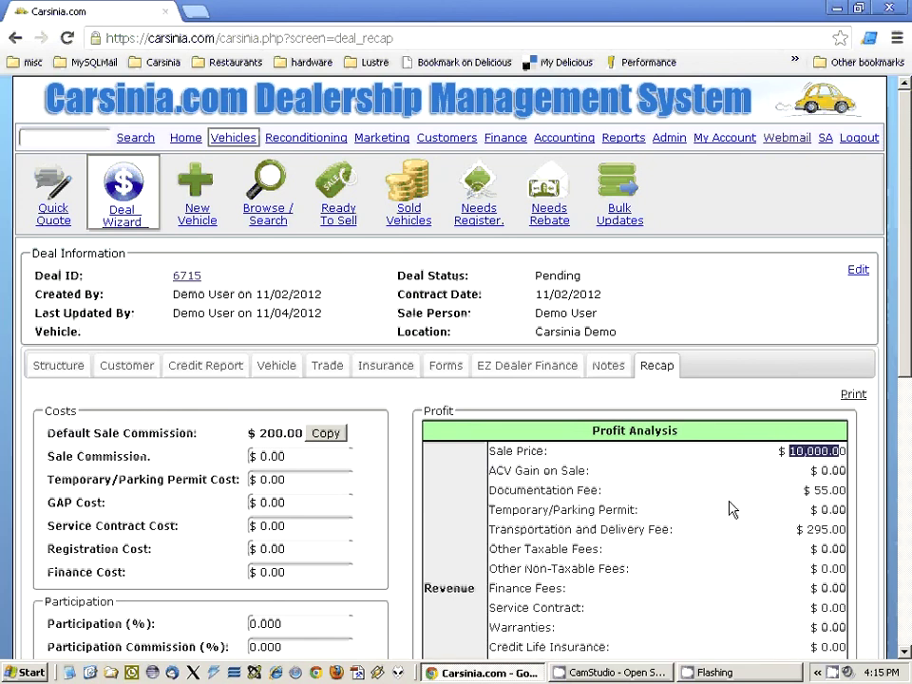
scroll(674, 526, down, 2)
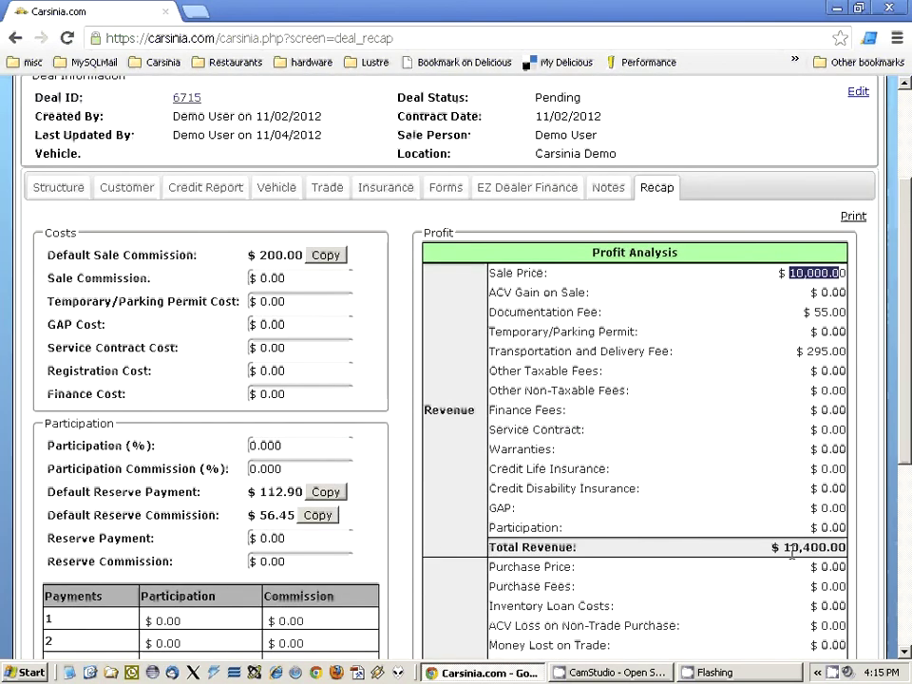
scroll(780, 547, down, 4)
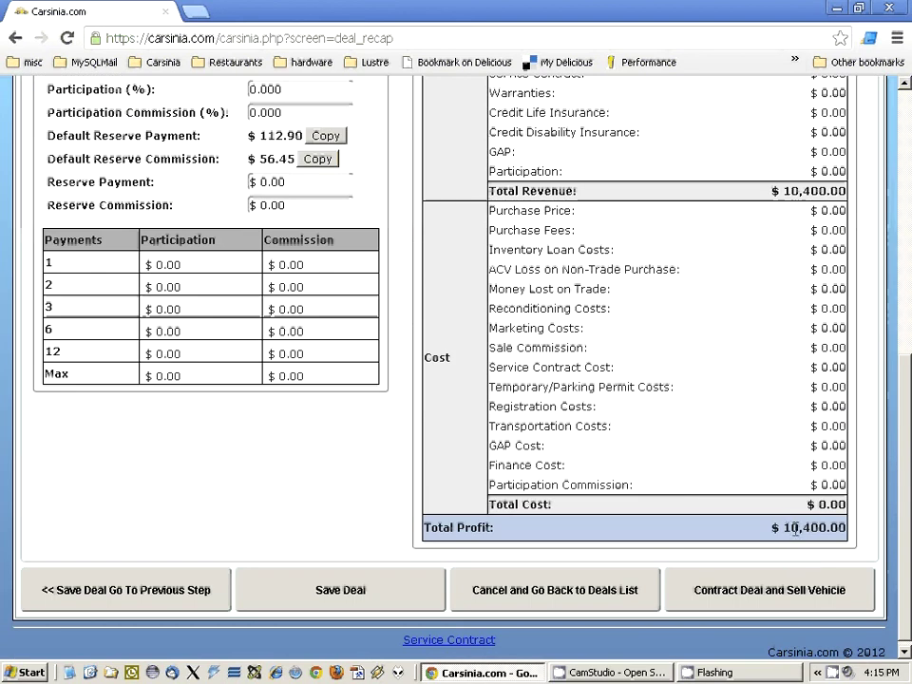
double_click(832, 527)
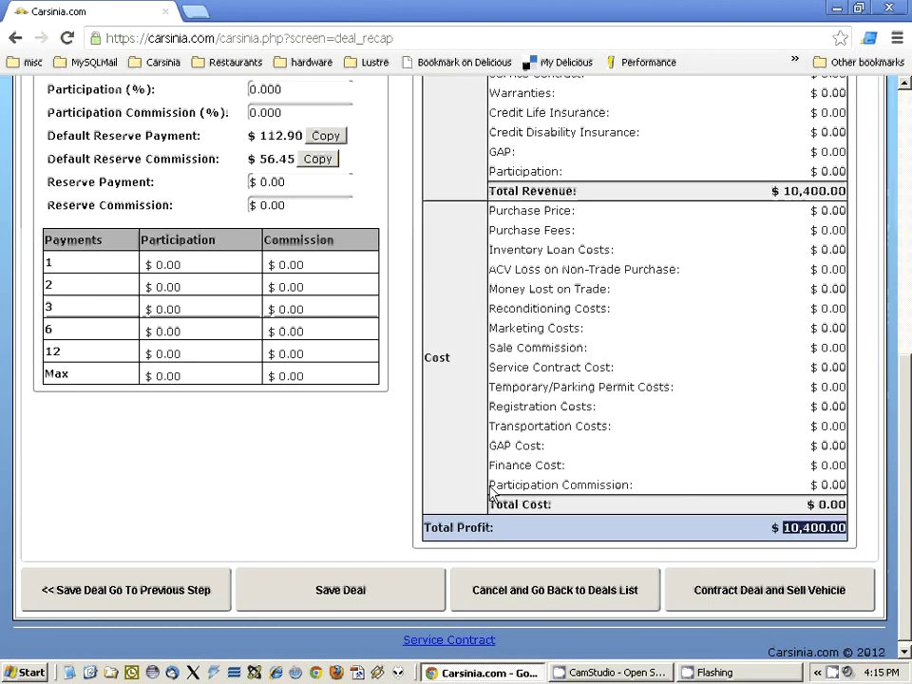
scroll(566, 495, up, 3)
scroll(561, 486, down, 2)
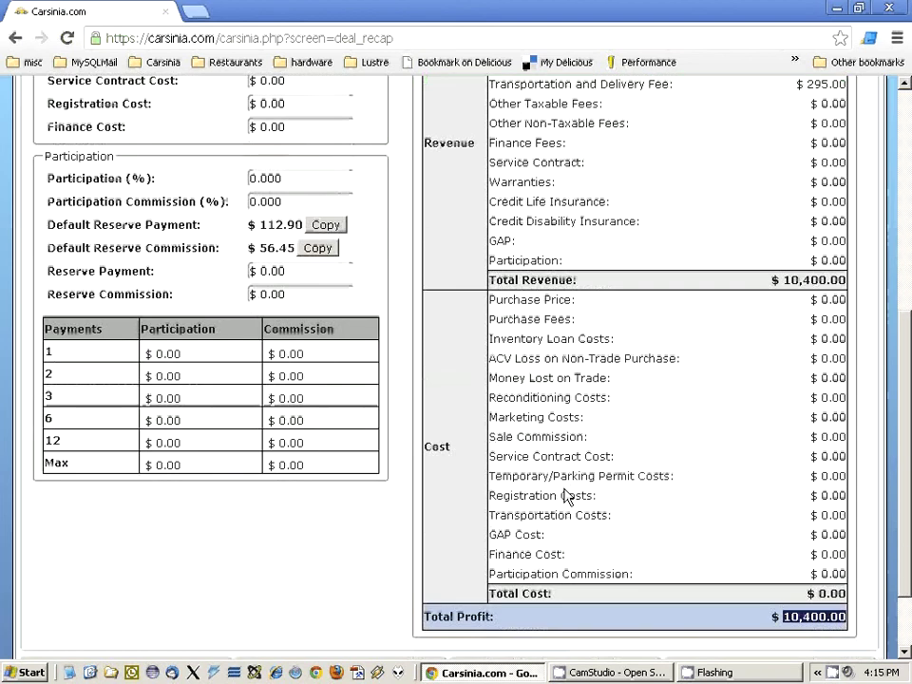
scroll(836, 466, up, 2)
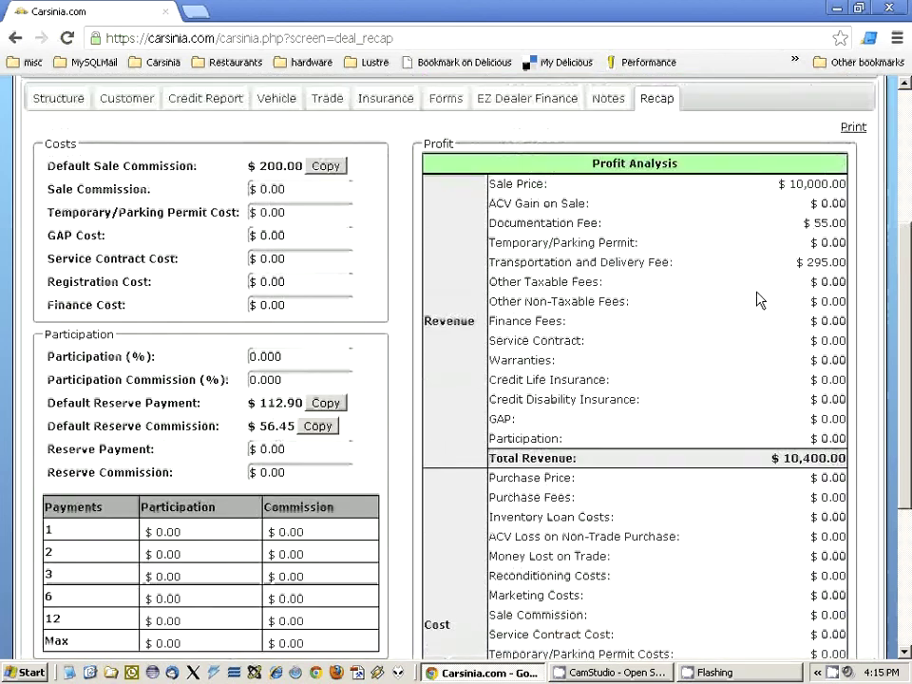
scroll(697, 467, down, 2)
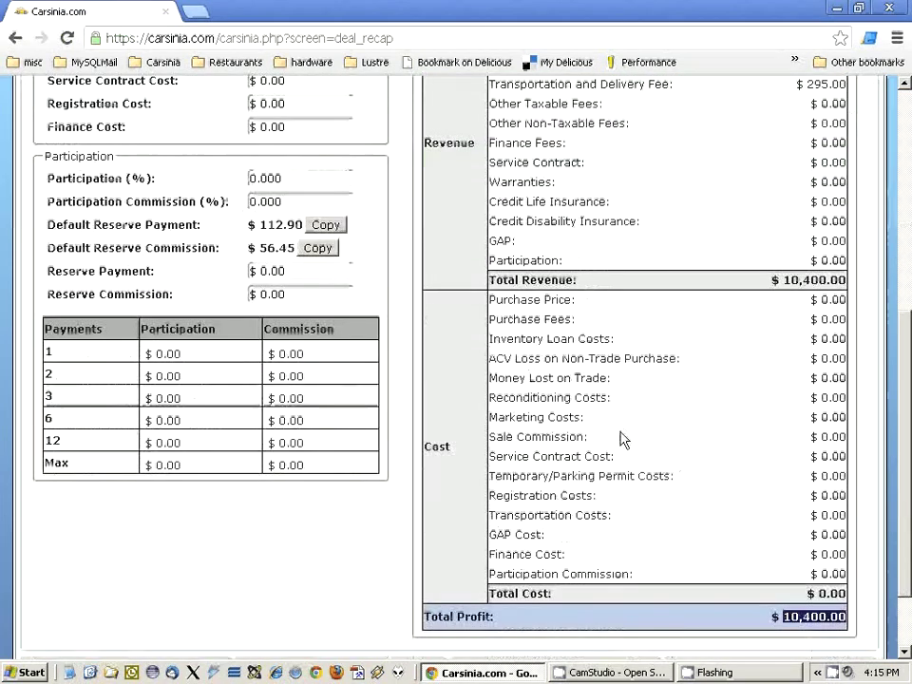
scroll(622, 439, up, 5)
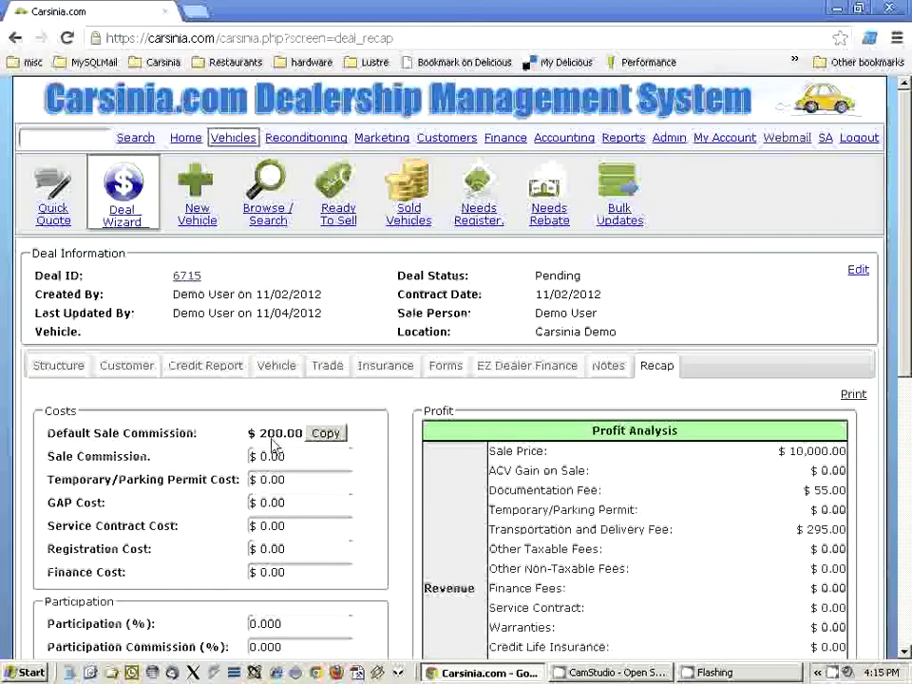
Copy the default $200.00 into the deal's sale commission, save the deal and check the commission in the profit analysis costs.
drag(259, 433, 304, 433)
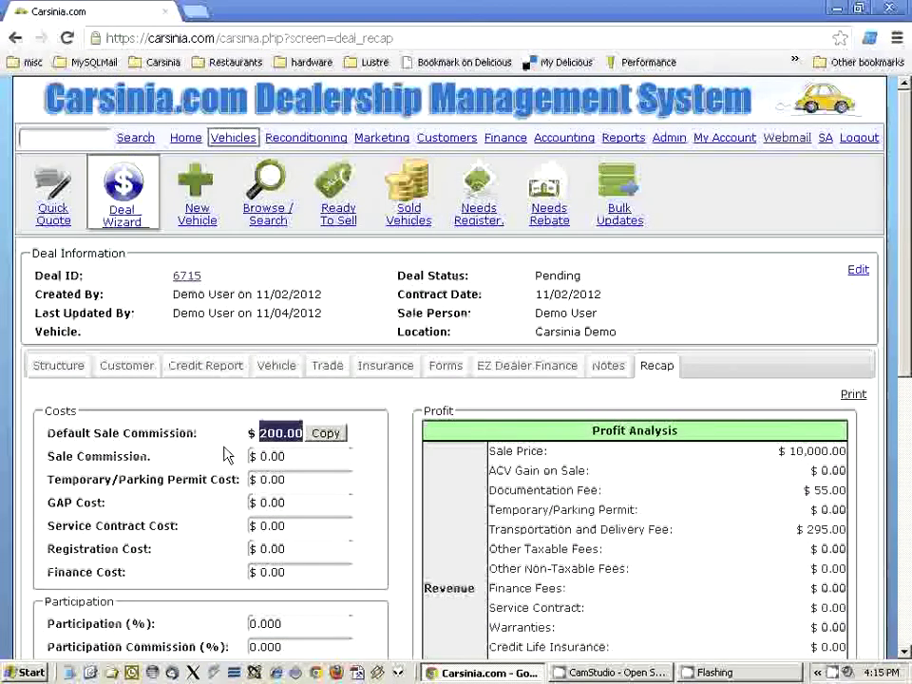
click(342, 436)
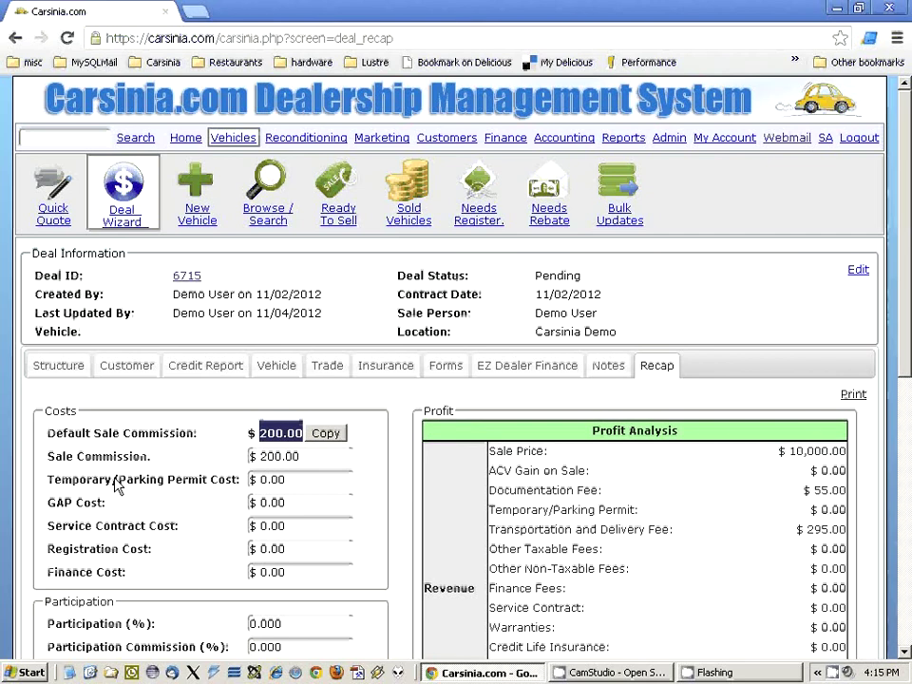
click(330, 460)
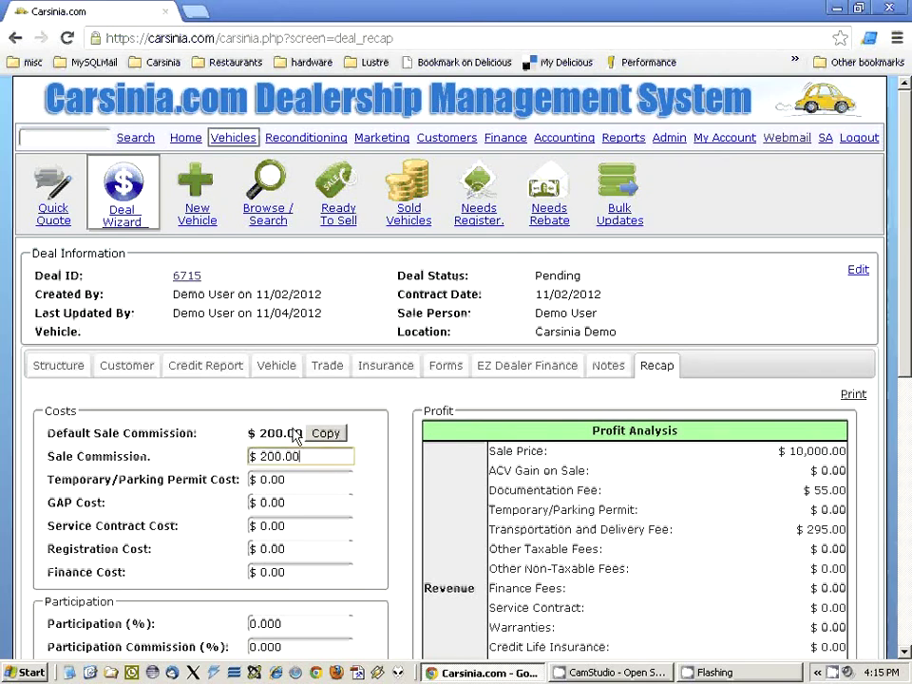
scroll(228, 448, down, 5)
scroll(238, 449, down, 3)
click(322, 585)
scroll(676, 489, down, 6)
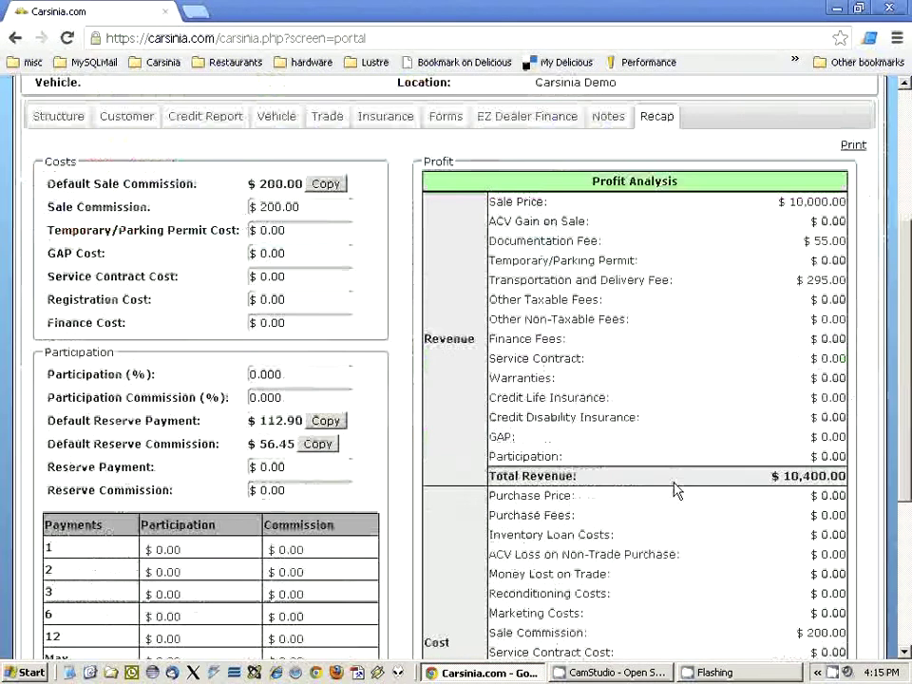
drag(806, 365, 794, 521)
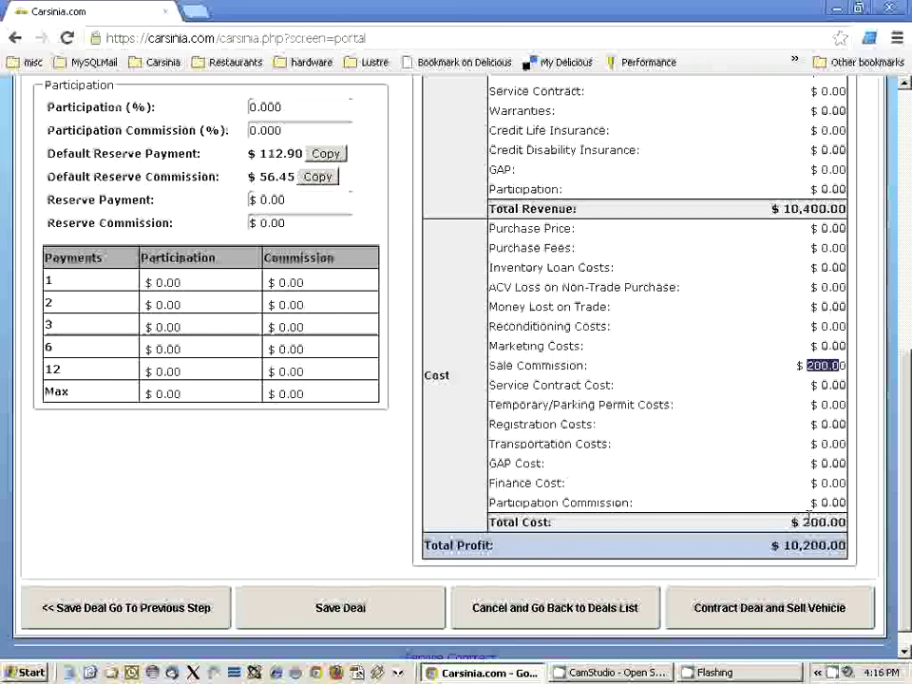
Examine the default reserve payment and default reserve commission in the deal recap's participation section.
scroll(305, 269, up, 2)
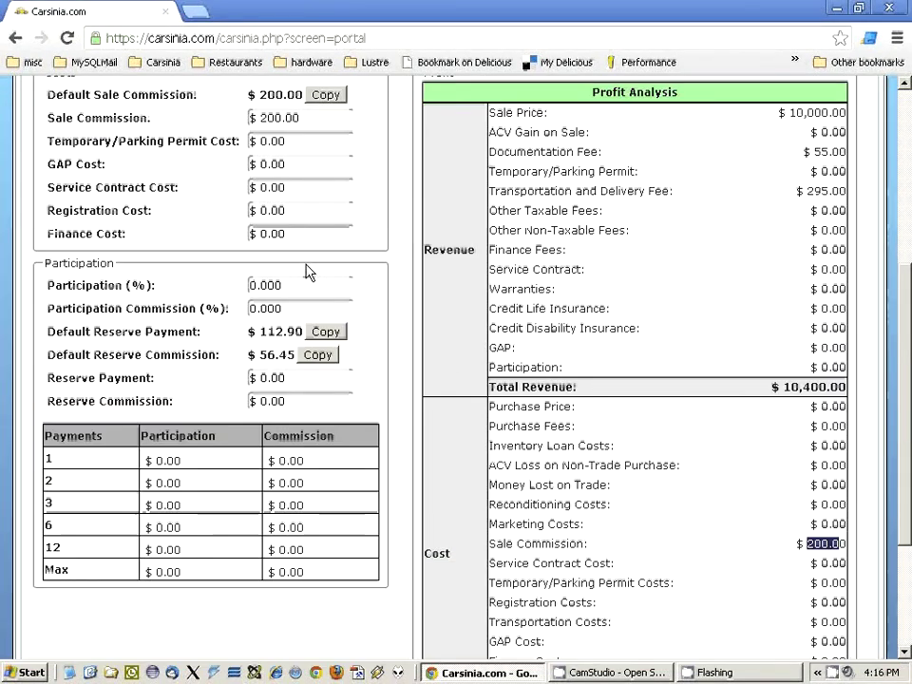
scroll(266, 361, down, 1)
drag(253, 359, 291, 359)
double_click(291, 334)
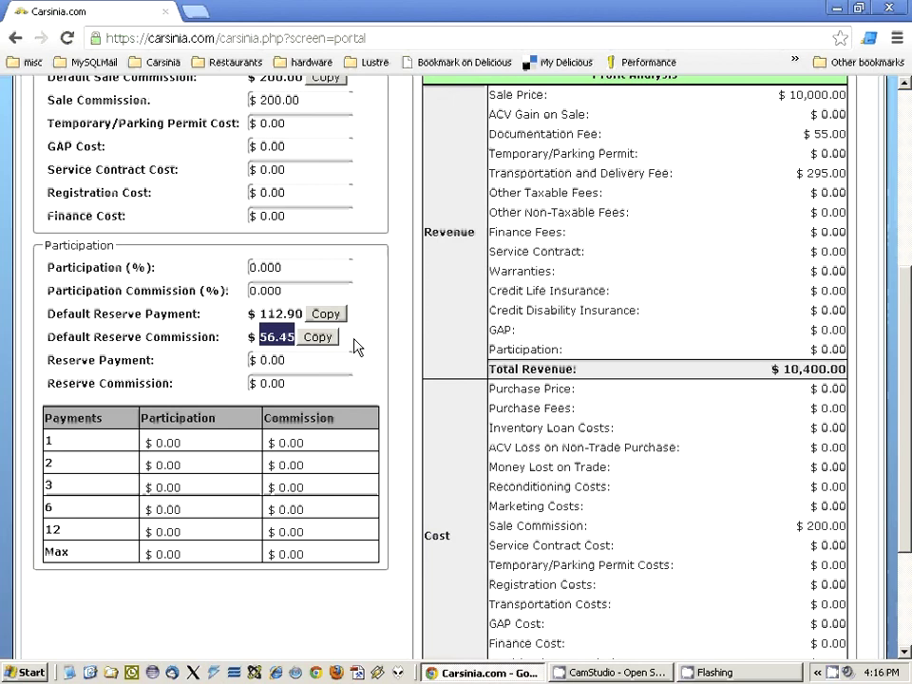
click(285, 267)
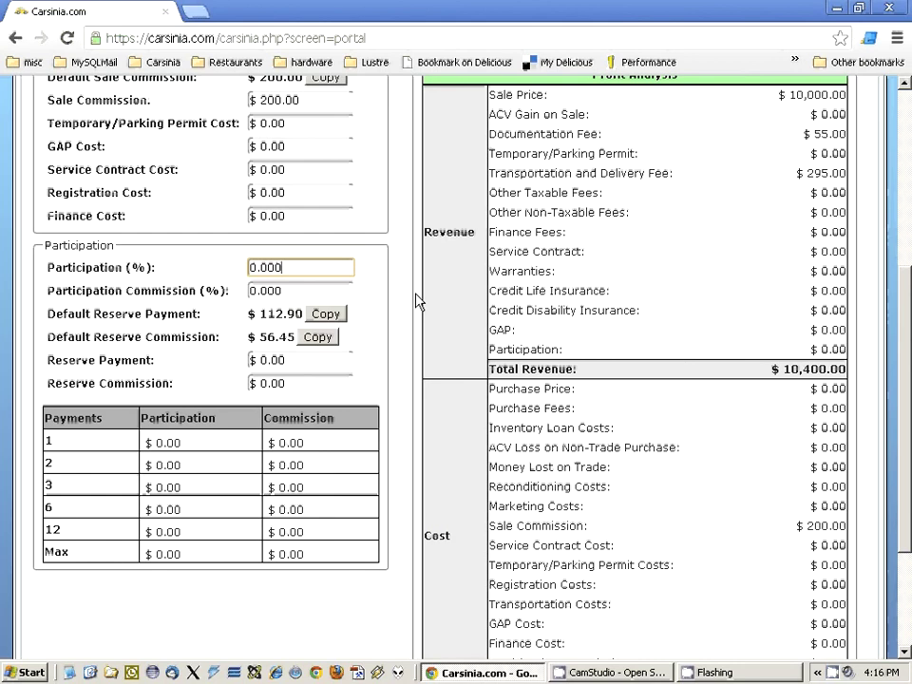
Open the Estimated Profits report and look through the vehicles' purchase prices, costs, sale prices and profits.
scroll(269, 142, up, 4)
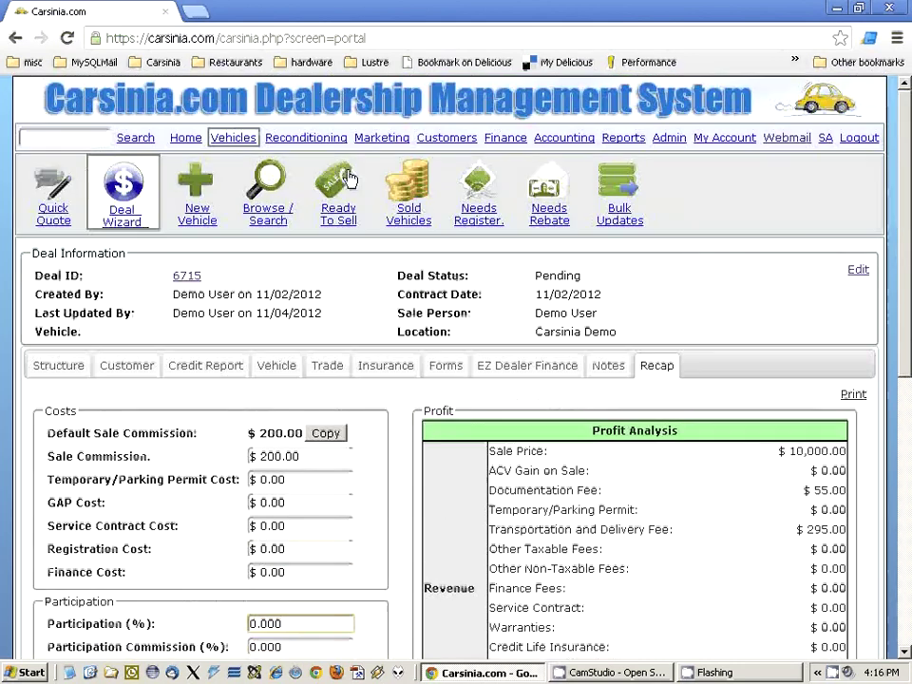
click(623, 138)
click(549, 221)
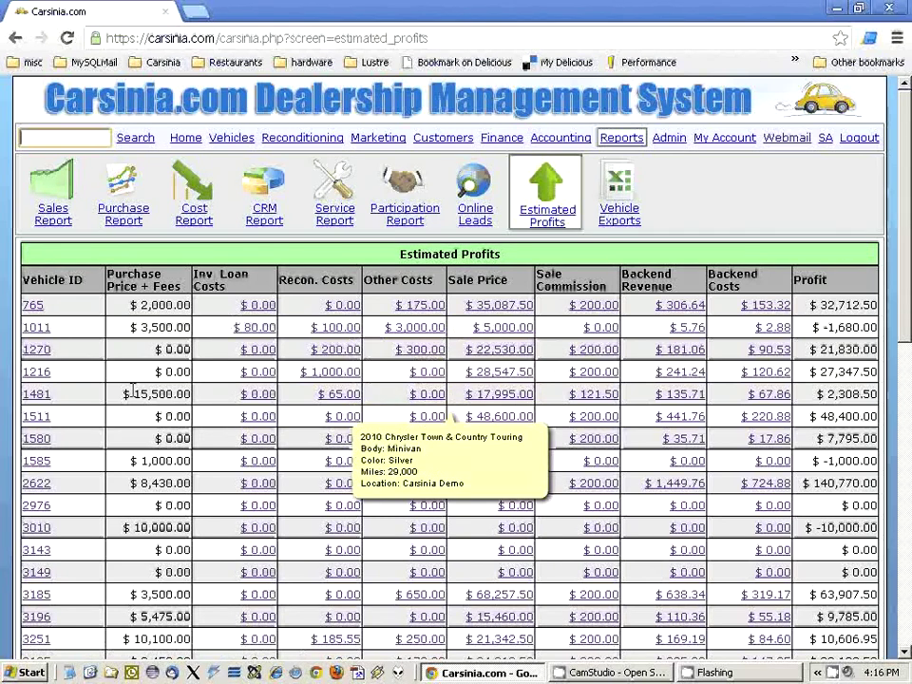
scroll(133, 392, down, 5)
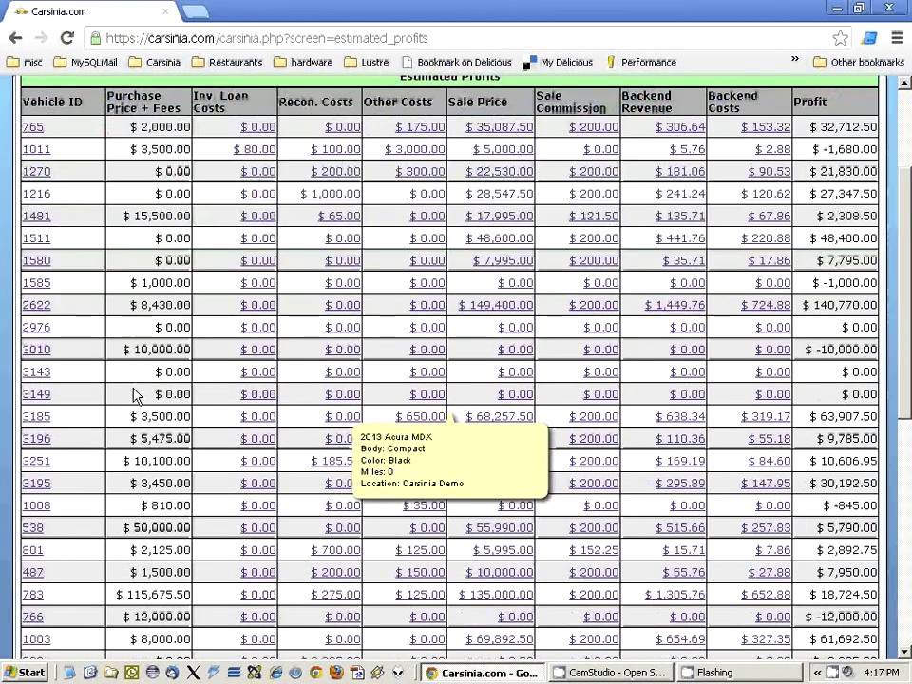
scroll(133, 393, down, 3)
scroll(133, 390, up, 7)
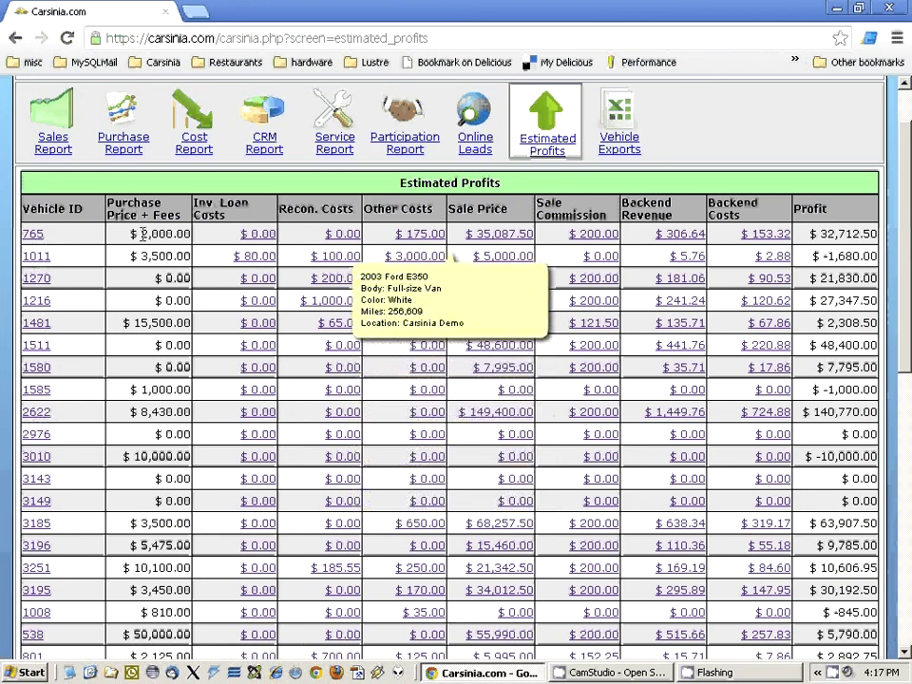
drag(142, 234, 190, 234)
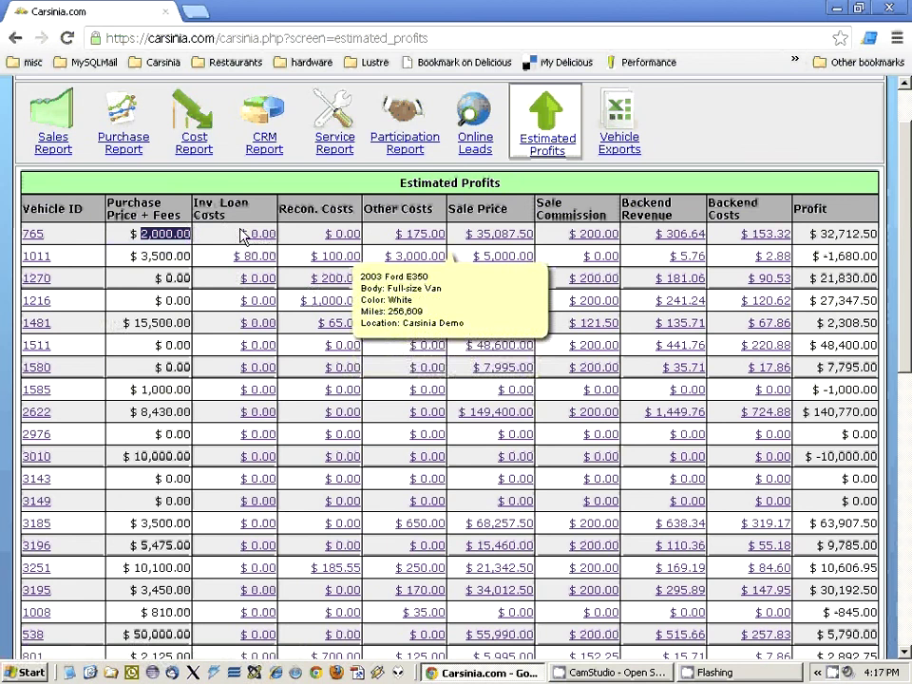
Examine the invoices, fees and estimated amount in vehicle 1011's inventory loan costs, leaving them unedited.
click(258, 257)
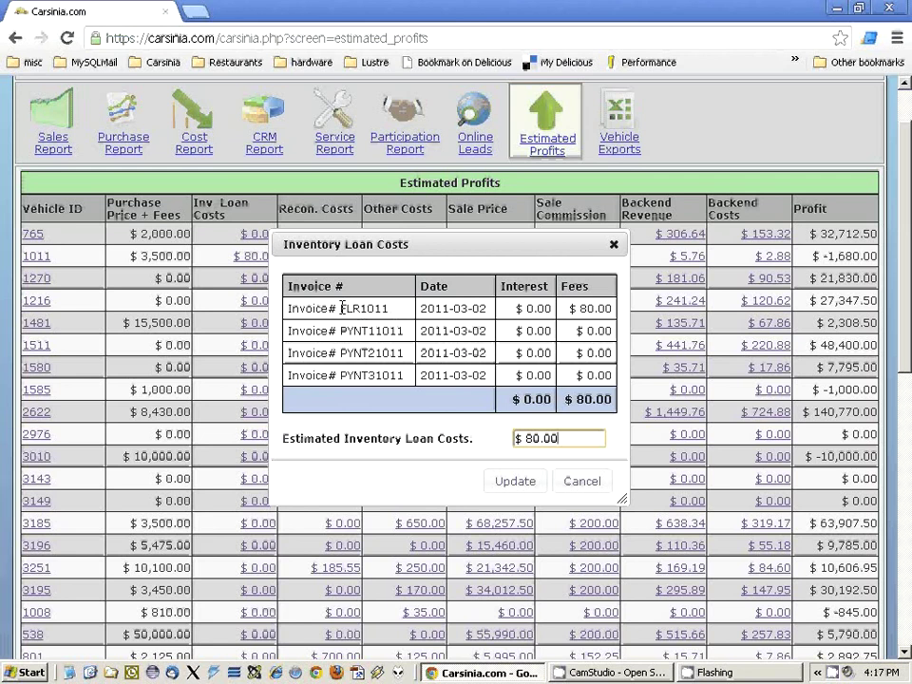
double_click(586, 308)
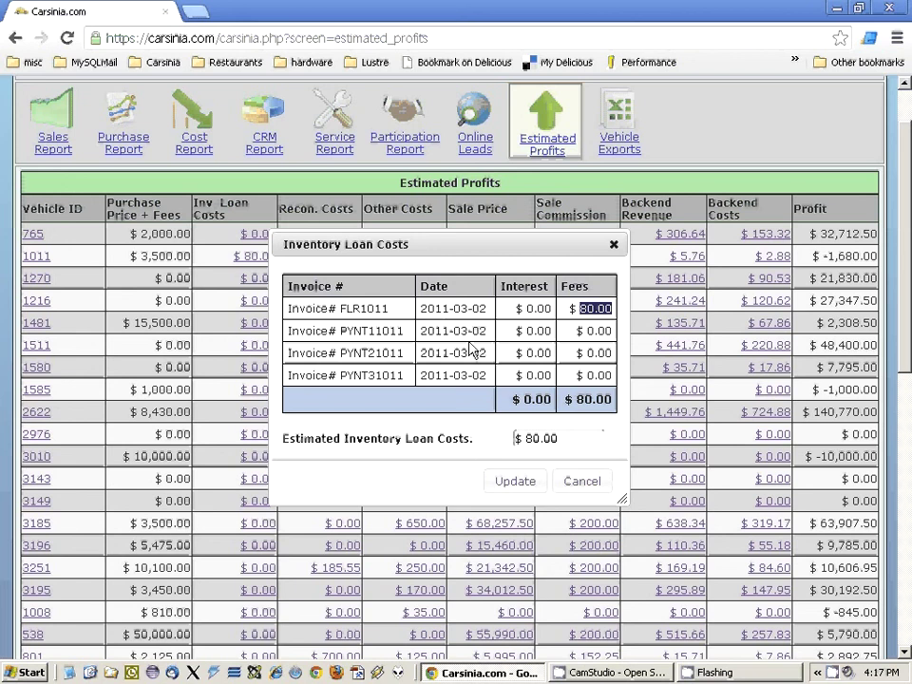
click(578, 441)
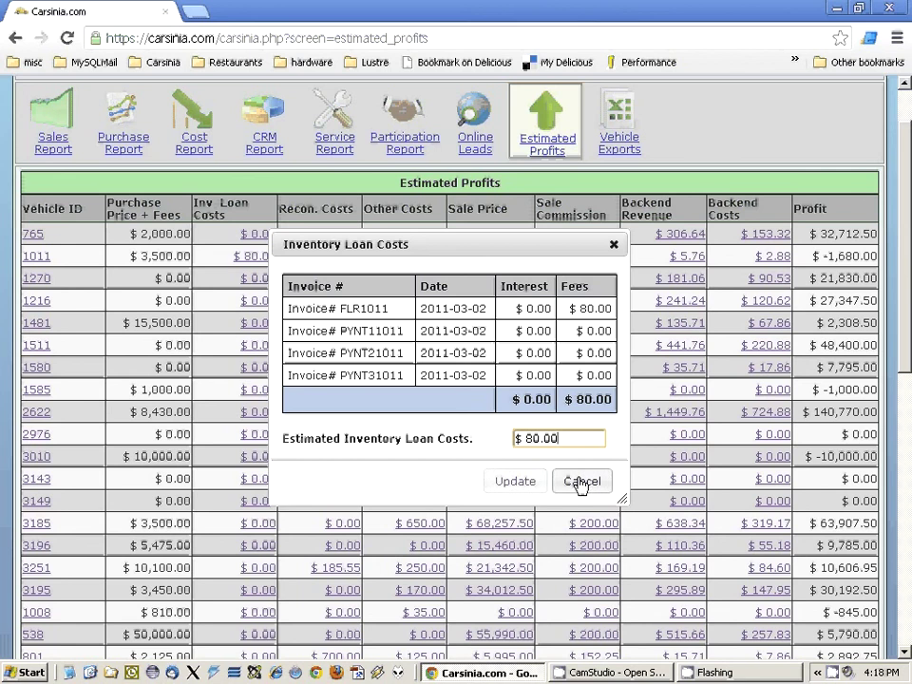
click(582, 481)
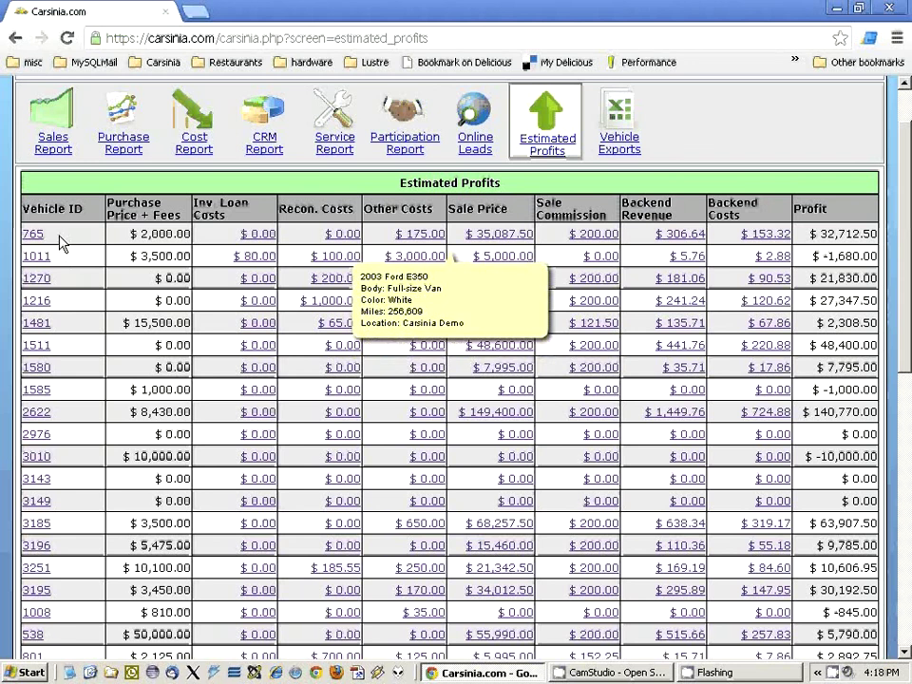
Override the estimated inventory loan costs of vehicle 1011 with a different amount and update the report.
click(258, 256)
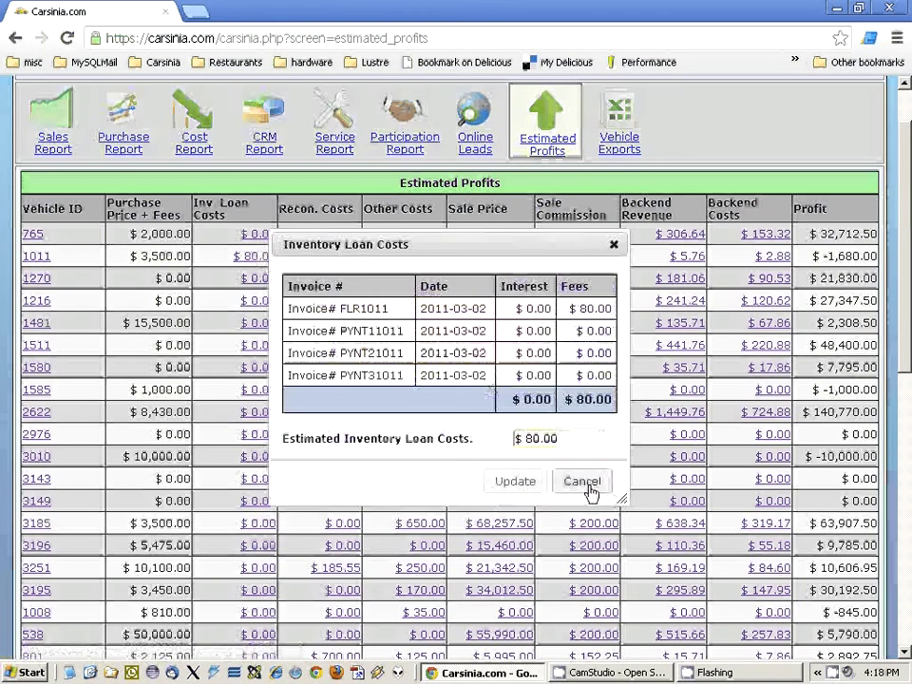
click(521, 481)
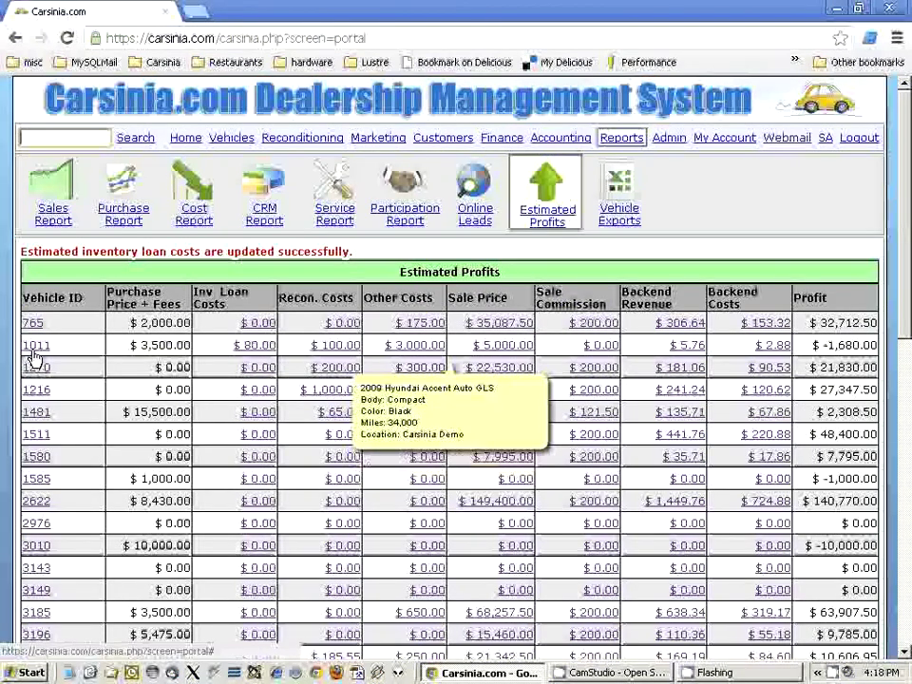
click(252, 345)
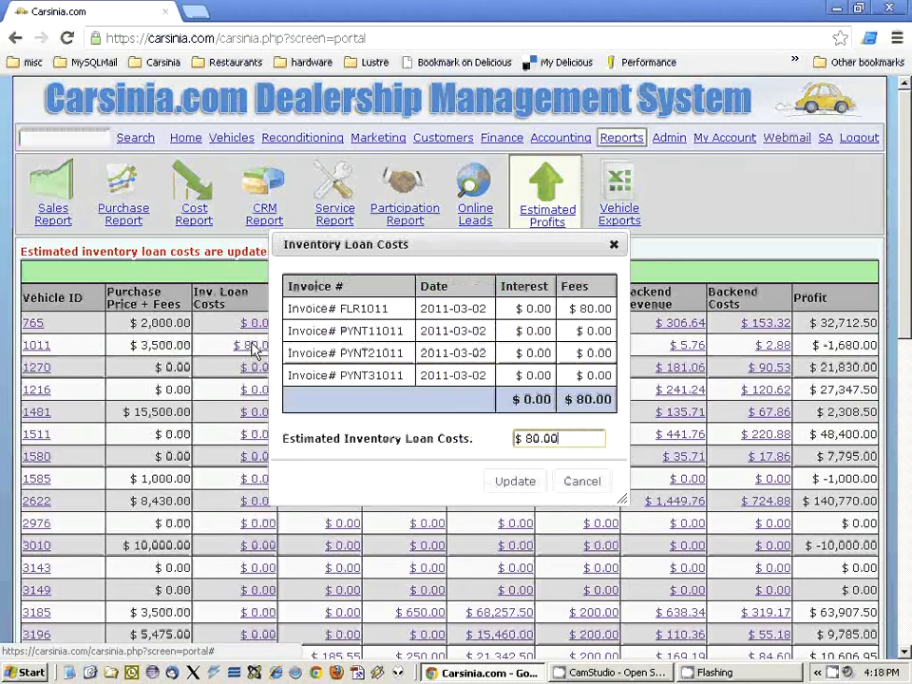
key(BackSpace)
key(BackSpace)
key(BackSpace)
key(BackSpace)
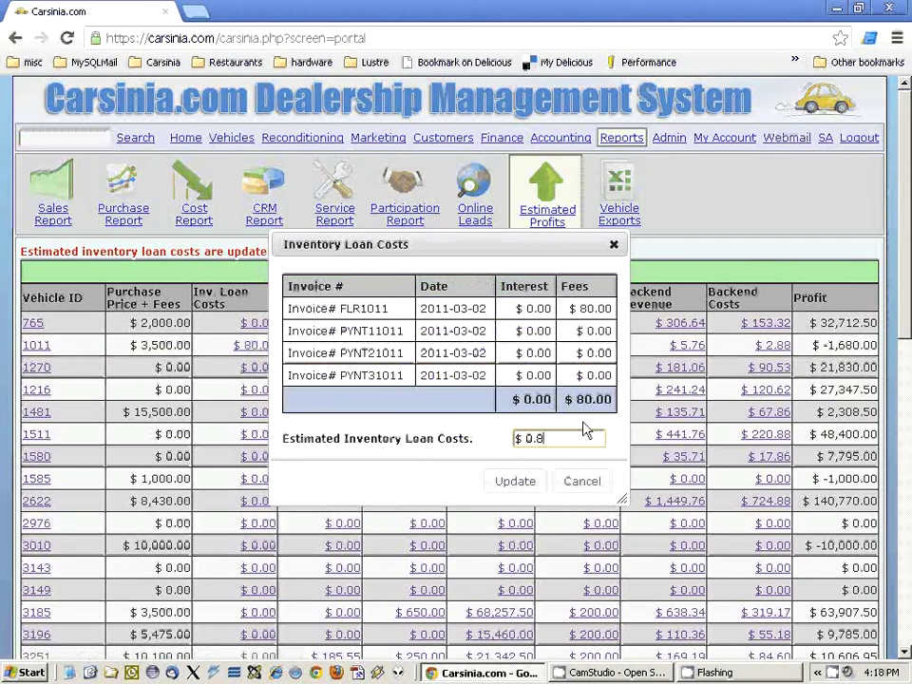
text(40000)
key(BackSpace)
click(522, 483)
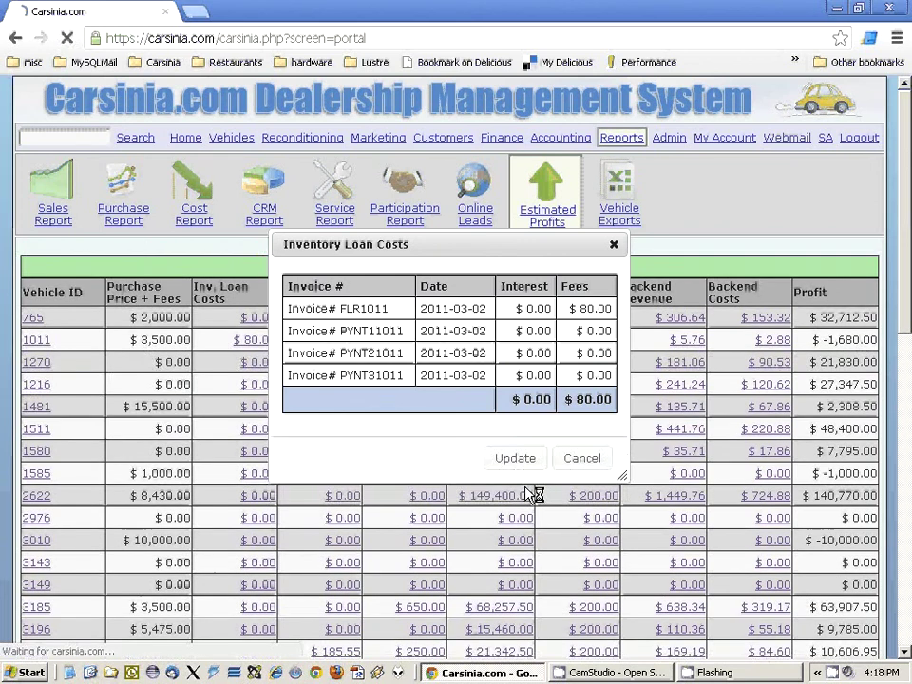
Reset the estimated inventory loan costs of vehicle 1011 to $0.00 and update the report.
click(254, 348)
drag(576, 434, 380, 417)
text($ 0.00)
click(518, 481)
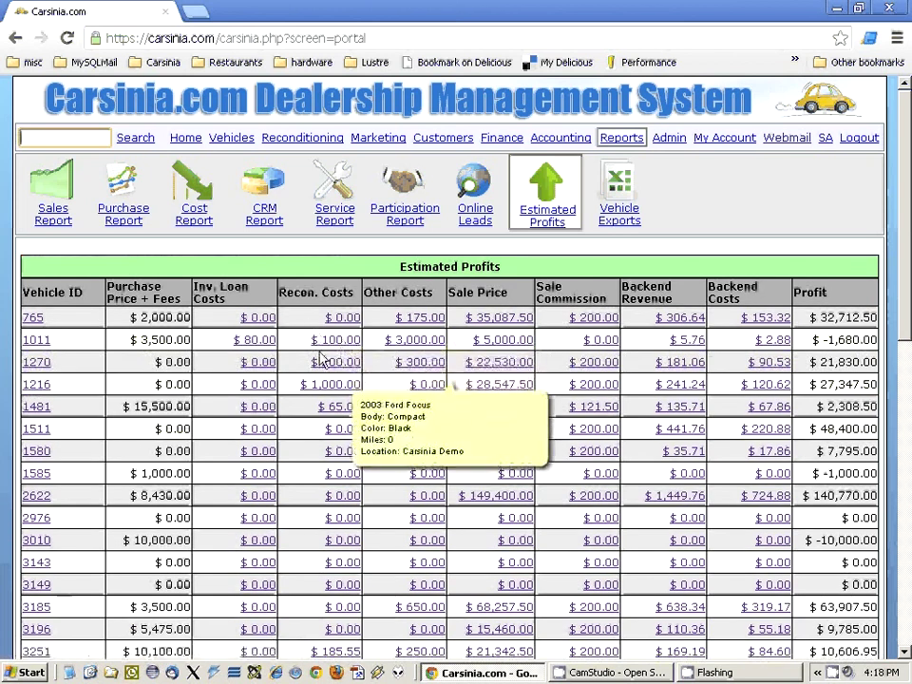
Examine the initial estimate and the detailing work's estimated and actual costs in vehicle 1270's reconditioning costs.
click(322, 362)
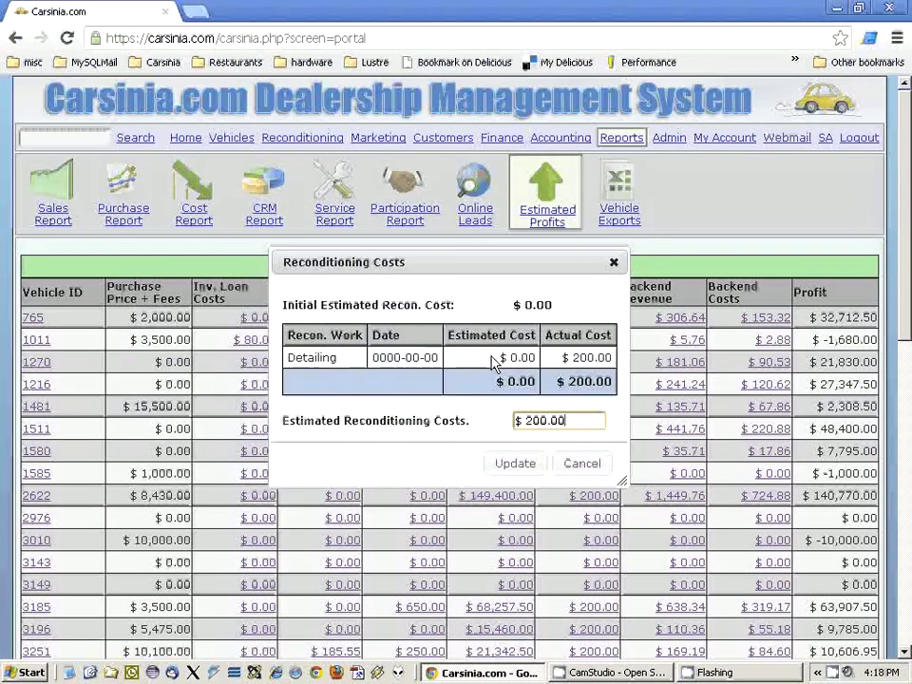
drag(282, 305, 508, 304)
click(517, 305)
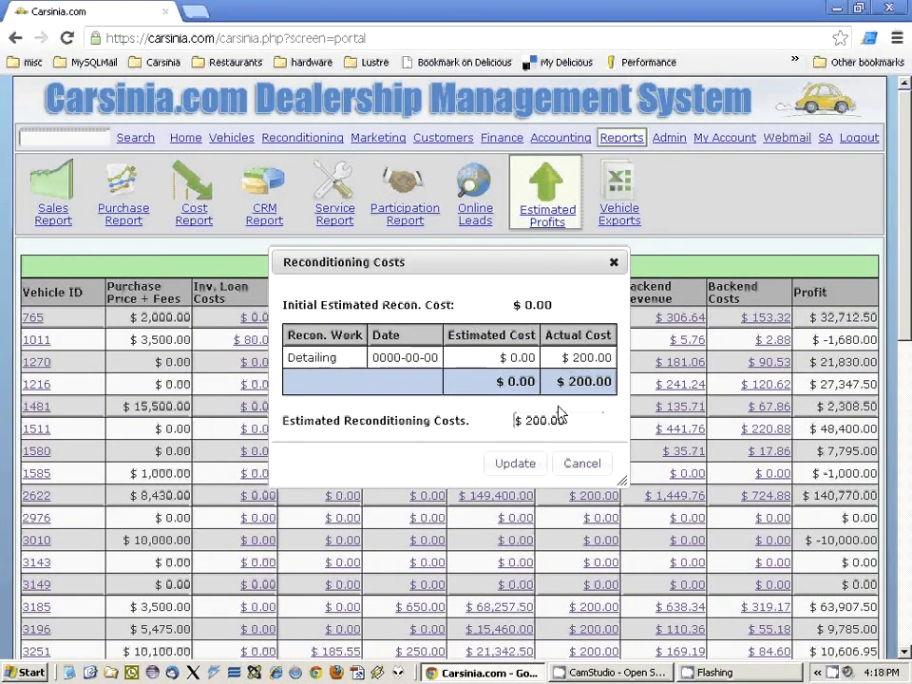
drag(567, 357, 610, 358)
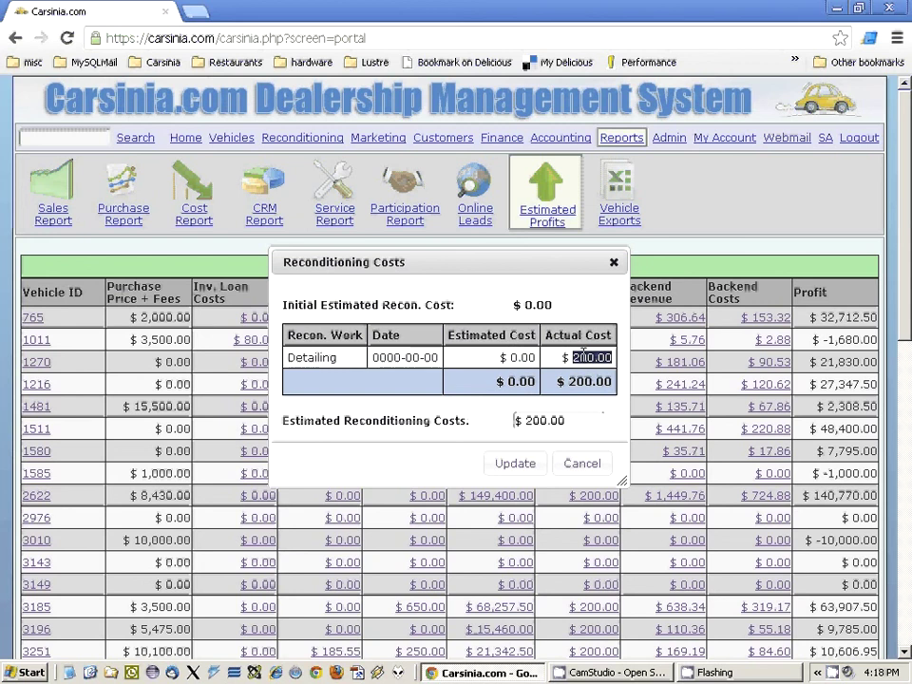
drag(510, 357, 537, 358)
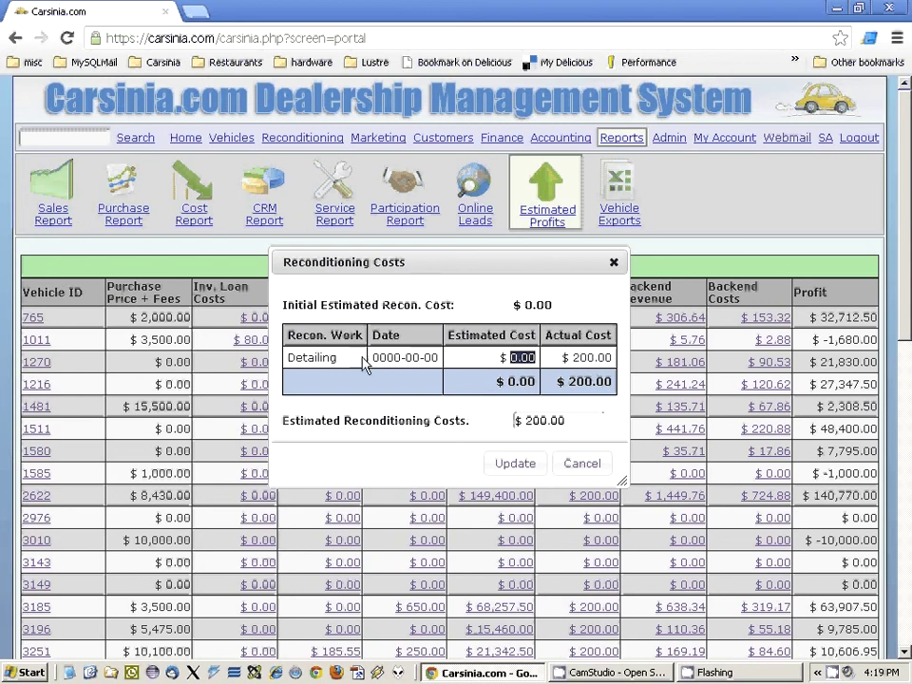
double_click(528, 305)
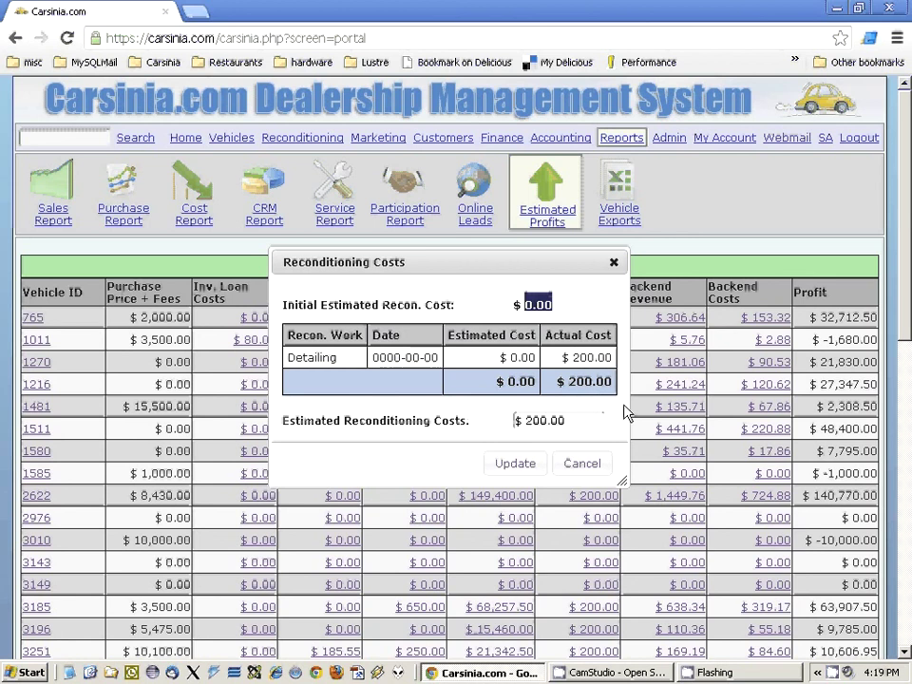
Set the estimated reconditioning costs of vehicle 1270 to $250.00 and update the report.
click(576, 421)
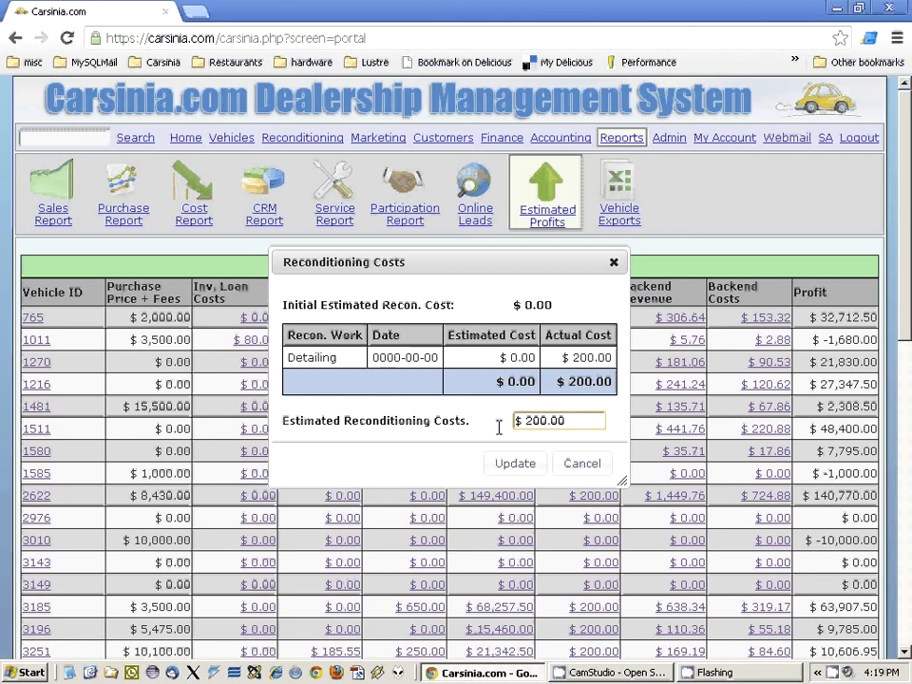
key(ctrl+a)
key(BackSpace)
text(2500)
key(BackSpace)
click(525, 468)
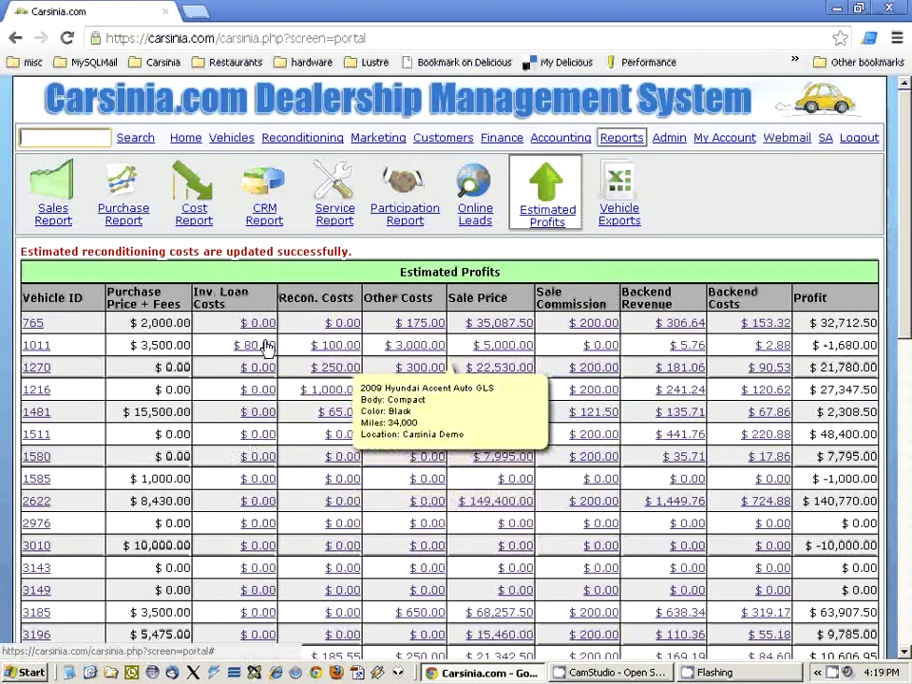
Review vehicle 1270's reconditioning costs and its other costs for transportation and marketing, changing neither.
click(342, 369)
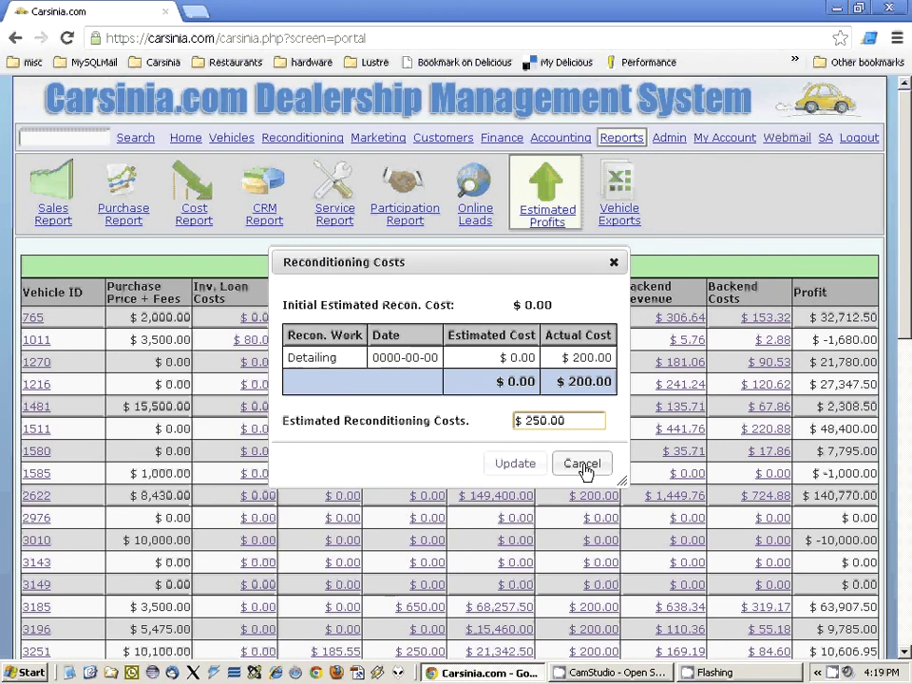
click(582, 466)
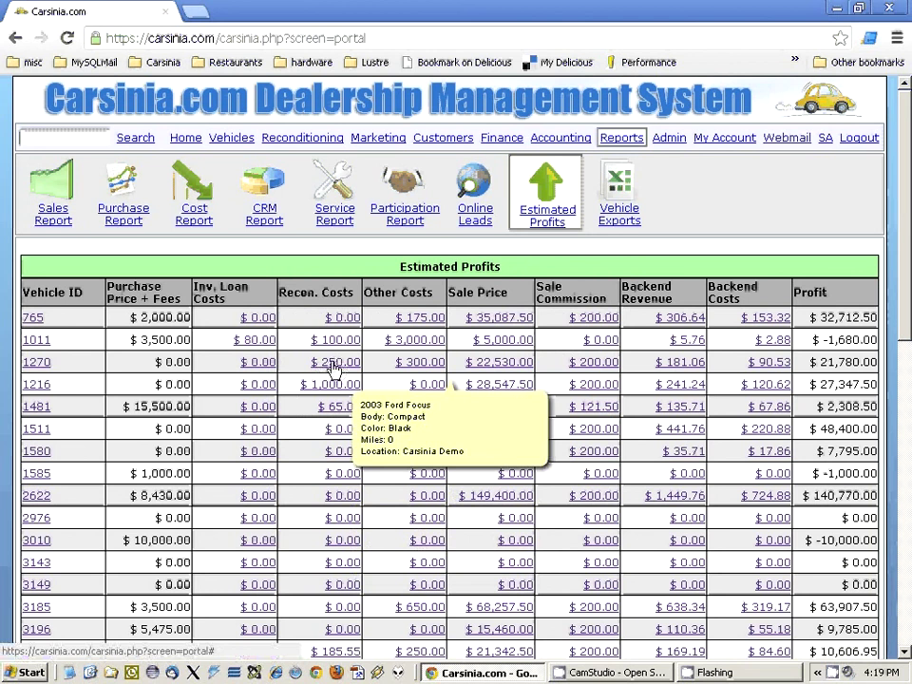
click(418, 365)
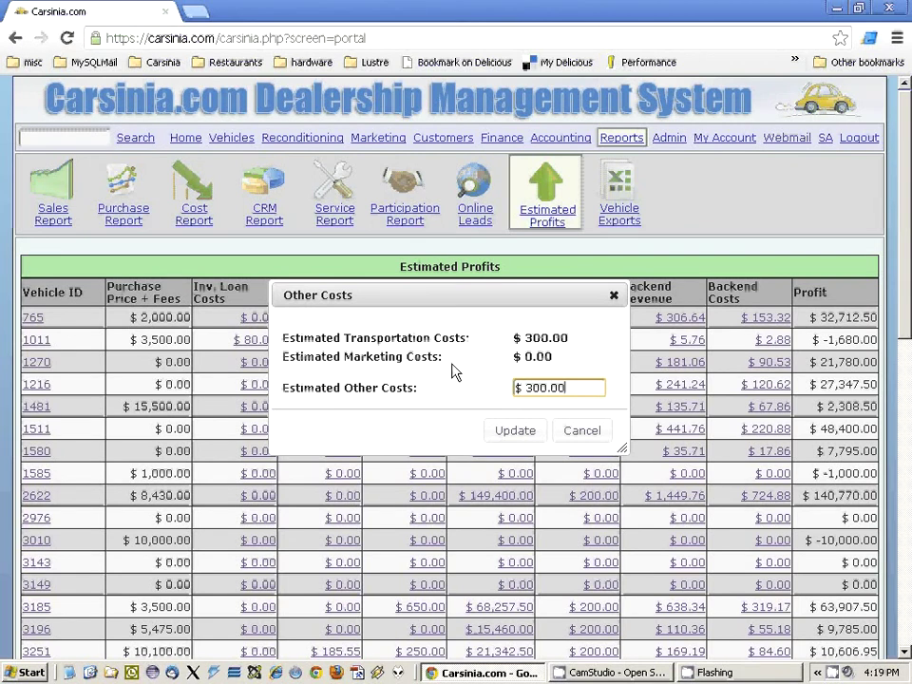
click(565, 430)
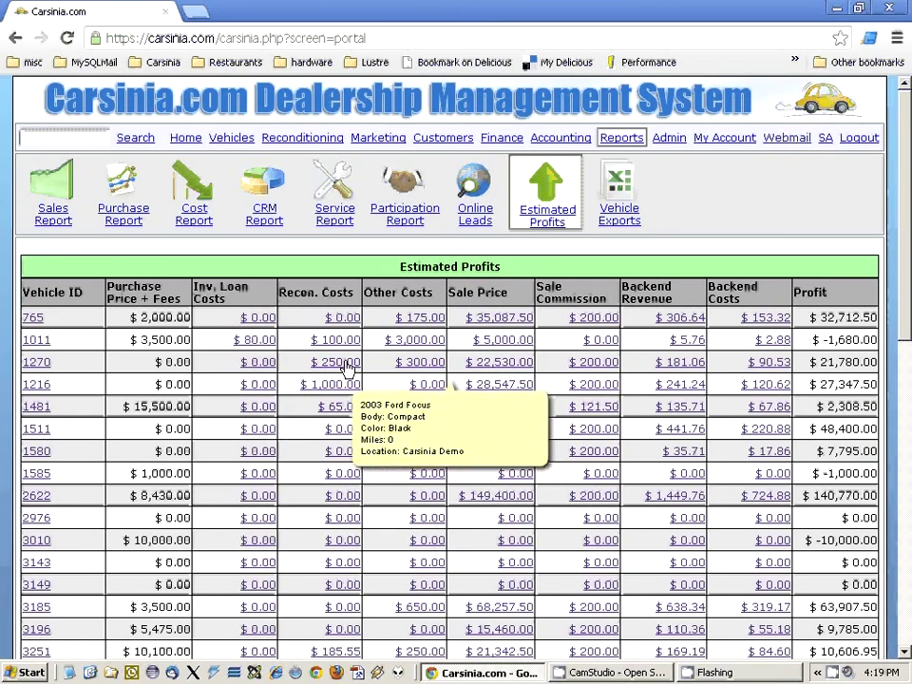
Set the estimated sale price of vehicle 1216 to $5,000.00 and update the report.
click(501, 384)
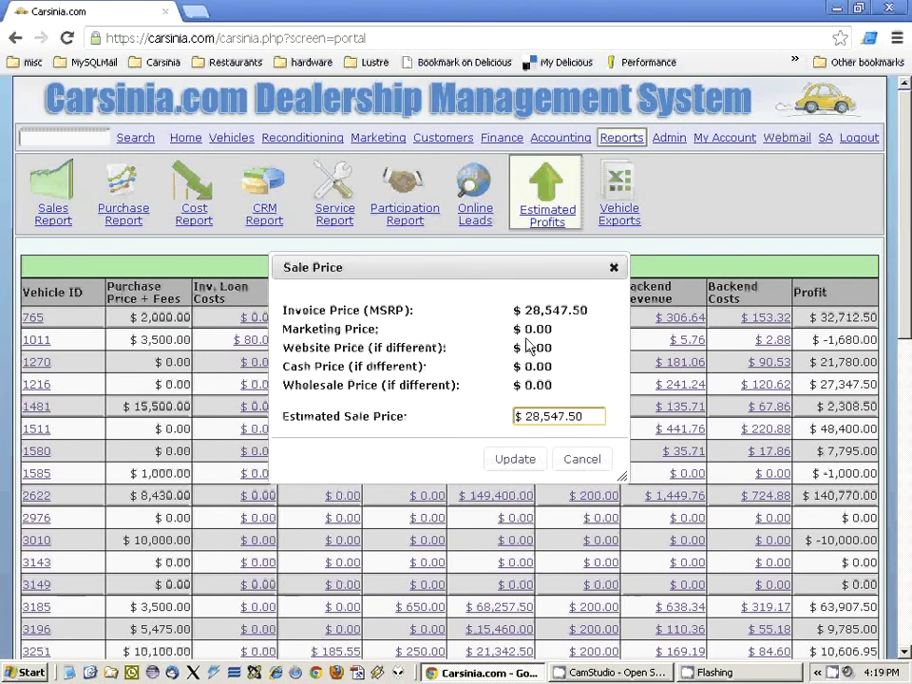
drag(525, 330, 564, 339)
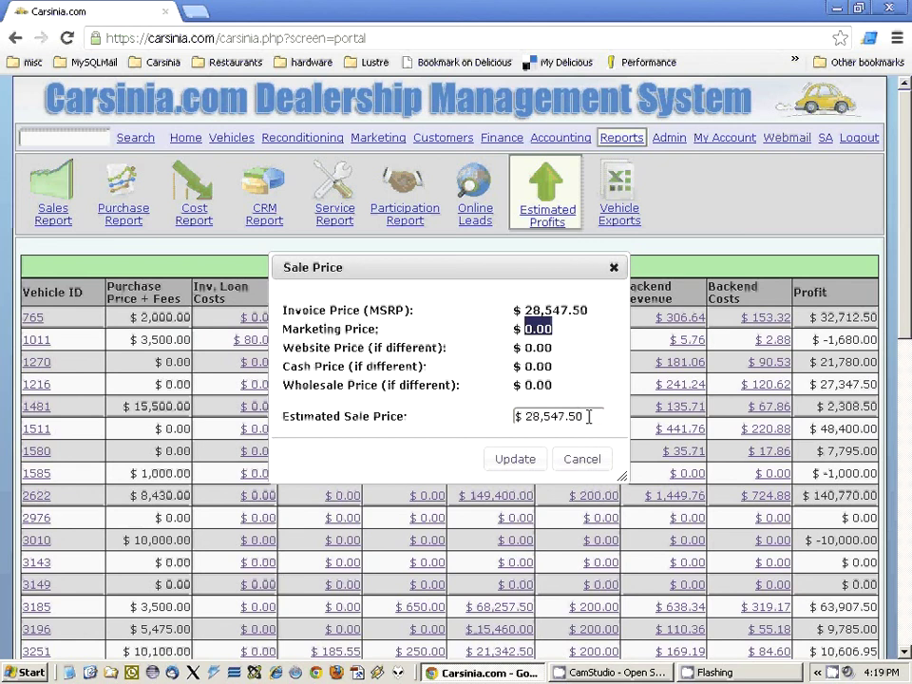
drag(587, 416, 509, 416)
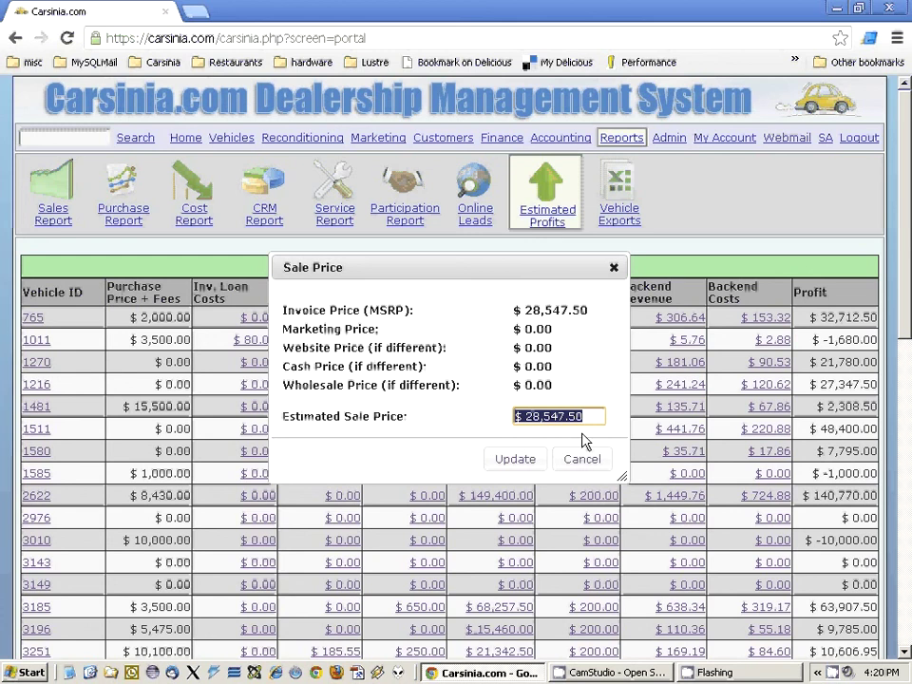
key(BackSpace)
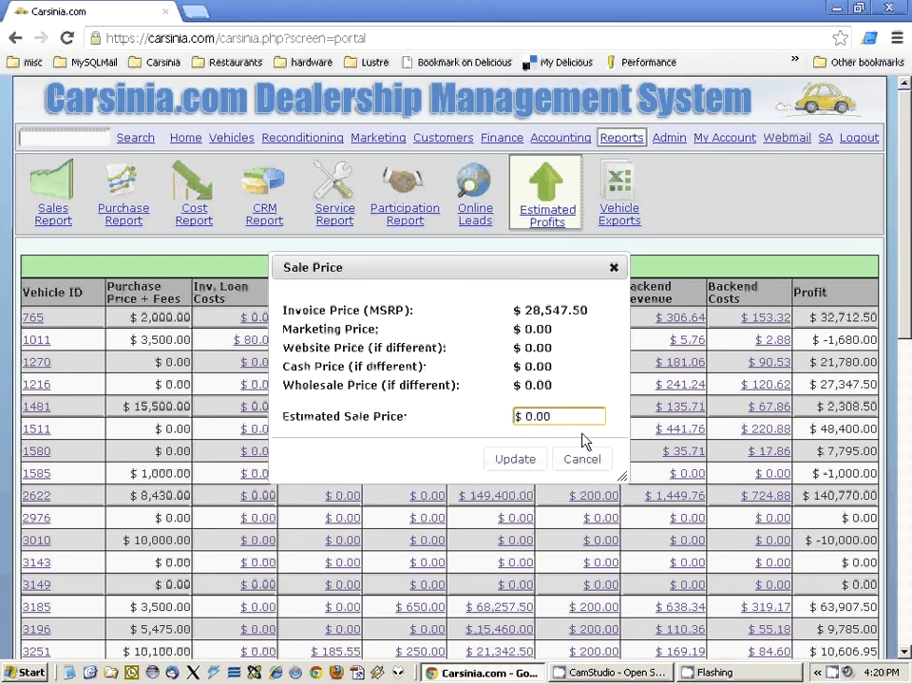
text(2)
key(BackSpace)
text(500000)
click(508, 459)
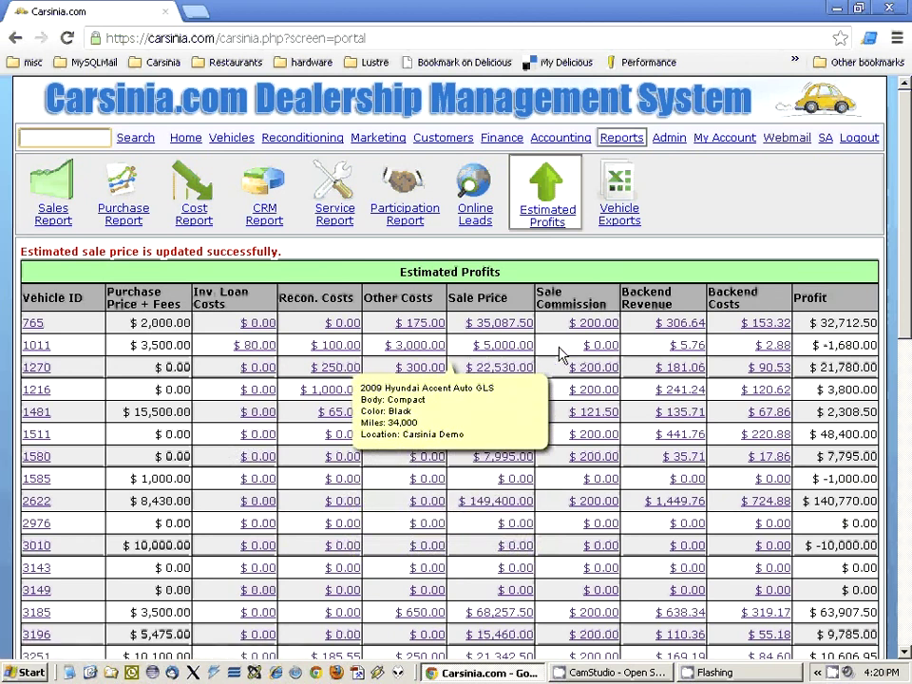
Examine the estimated price, cost, profit before commissions and default commission in vehicle 1011's sale commission details, leaving the commission unchanged.
click(593, 346)
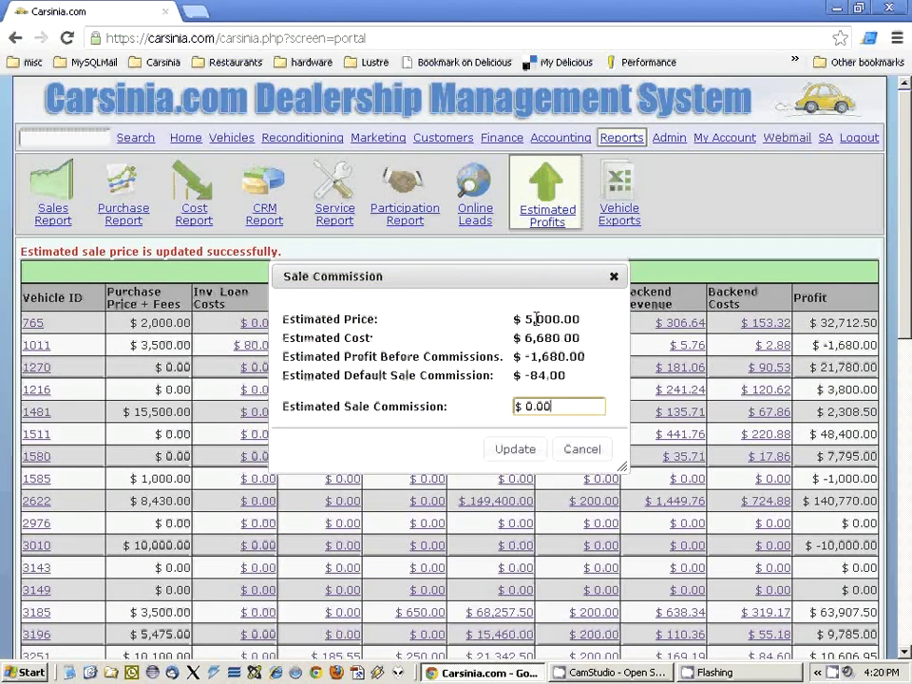
drag(526, 319, 599, 319)
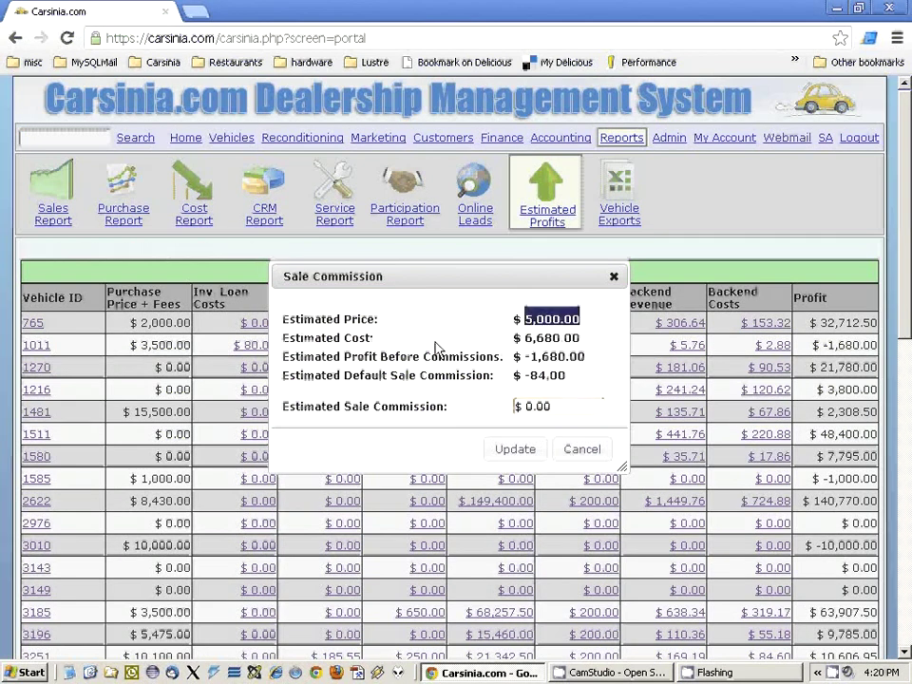
drag(526, 338, 595, 338)
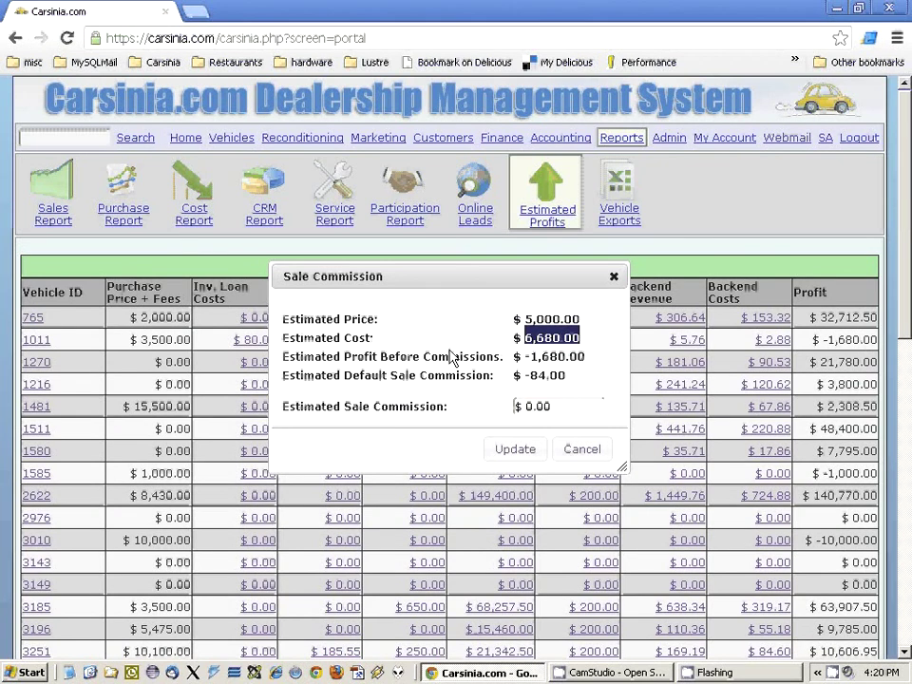
drag(529, 357, 602, 355)
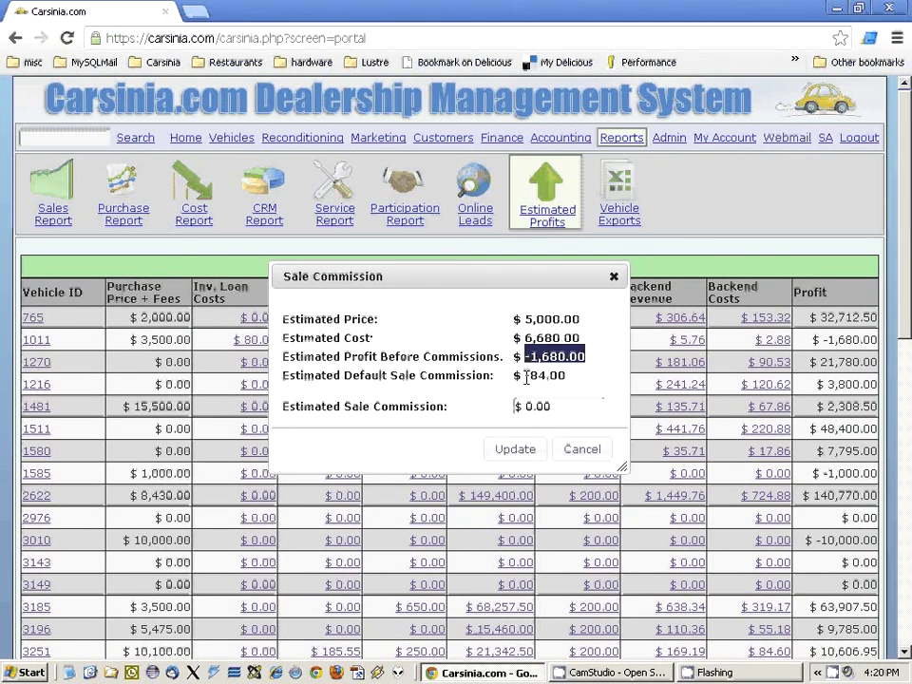
drag(526, 376, 574, 383)
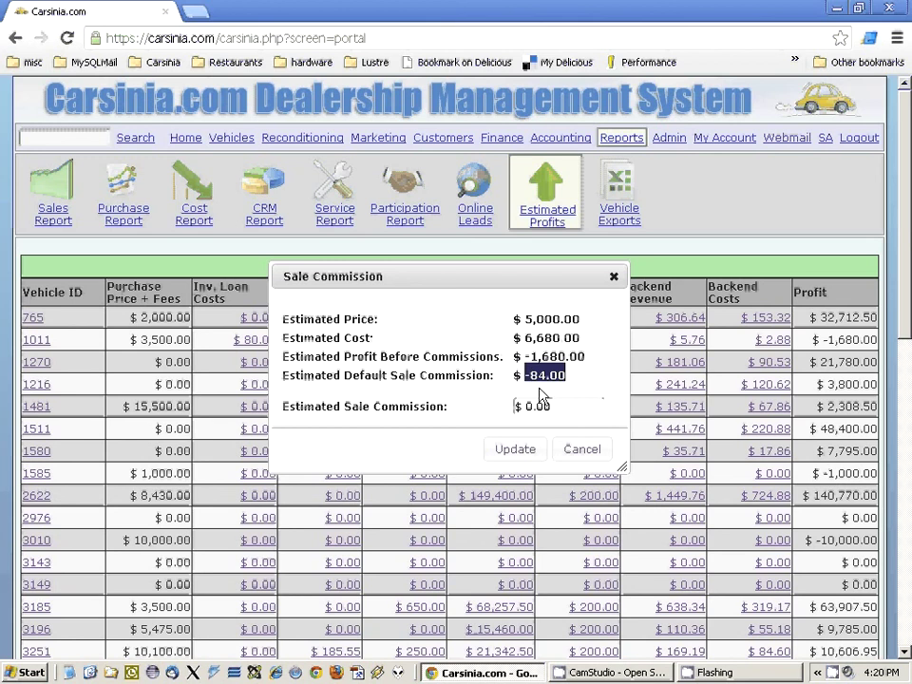
click(582, 449)
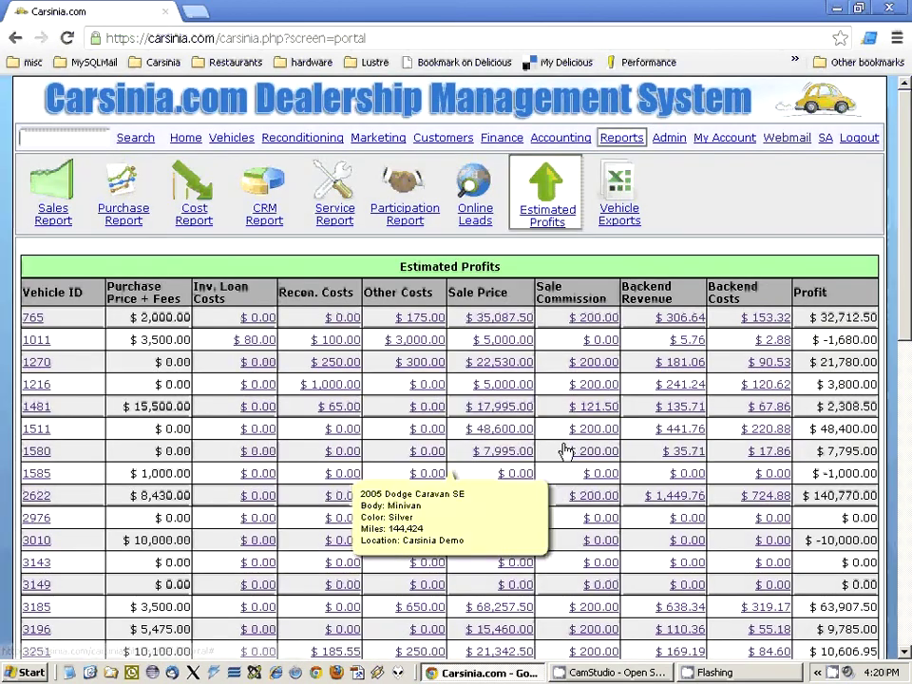
Set the estimated sale price of vehicle 1011 to $7,000.00 and update the report.
click(493, 344)
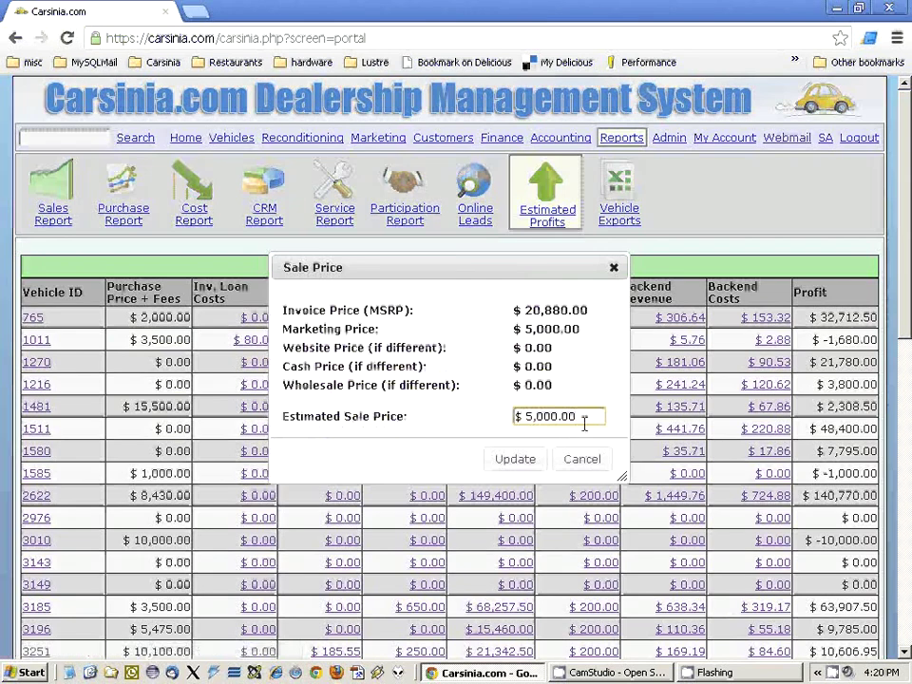
key(BackSpace)
key(BackSpace)
key(BackSpace)
key(BackSpace)
key(BackSpace)
key(BackSpace)
text(7,000.00)
click(515, 459)
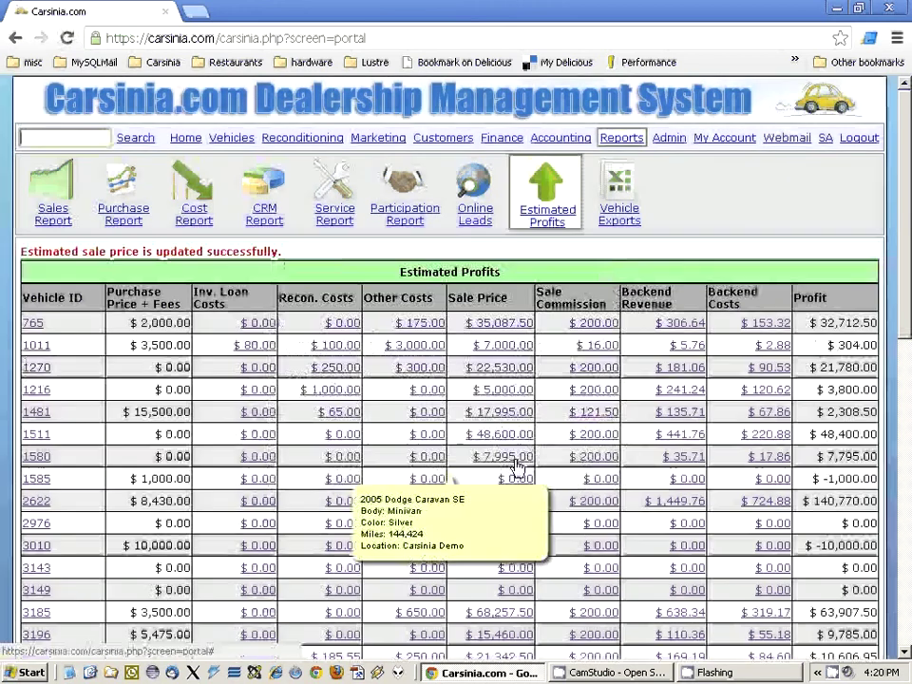
Review the recalculated sale commission details of vehicle 1011 without changing the estimate.
click(570, 345)
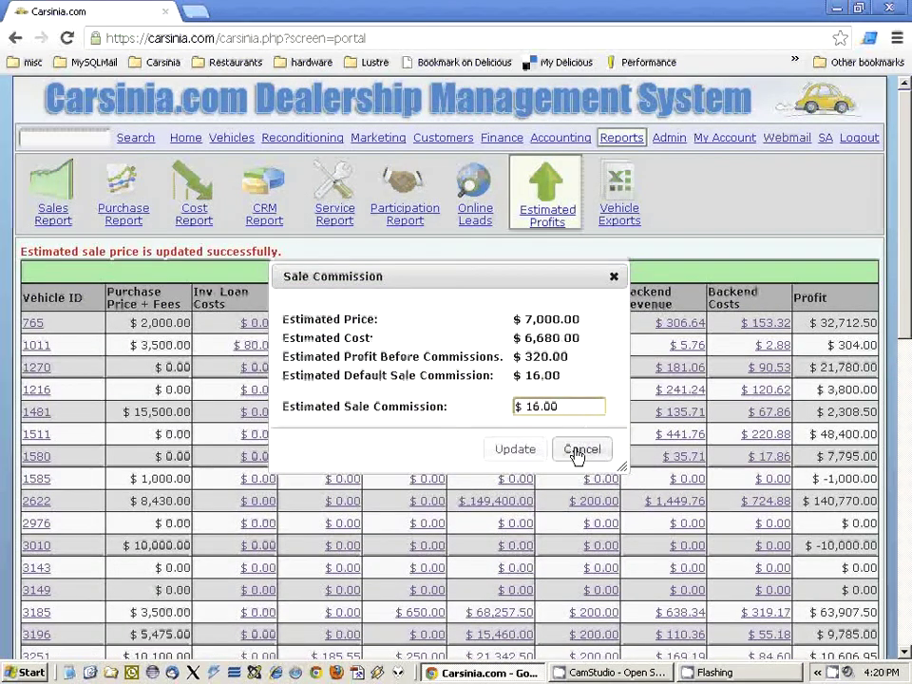
click(580, 450)
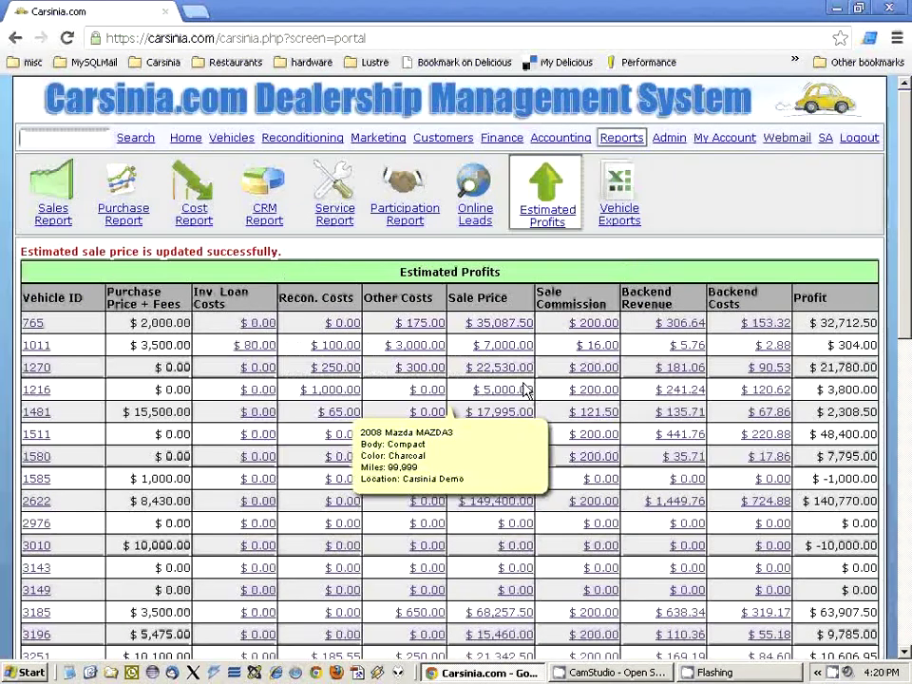
click(601, 348)
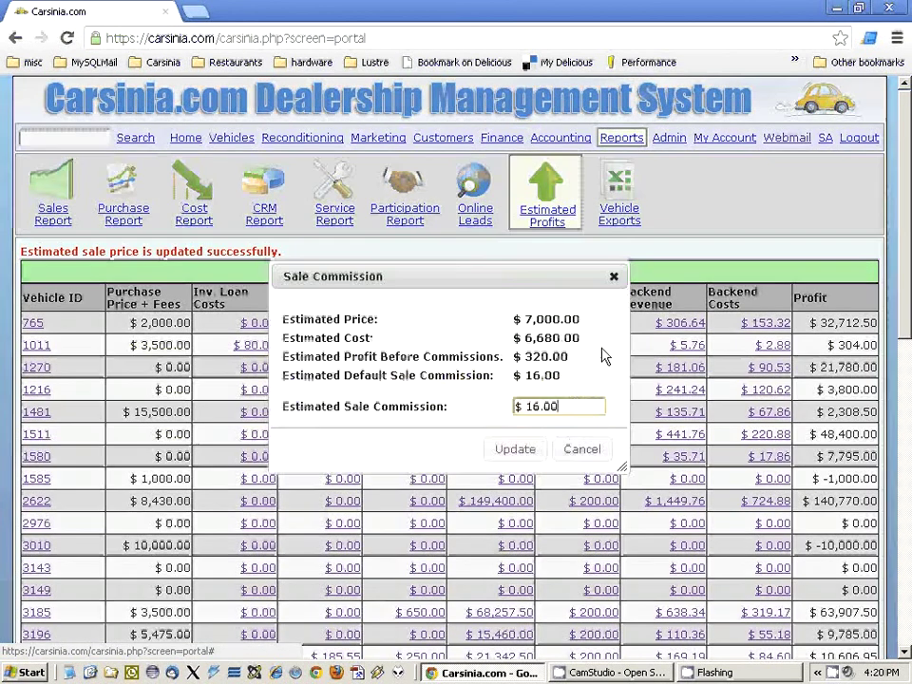
click(587, 451)
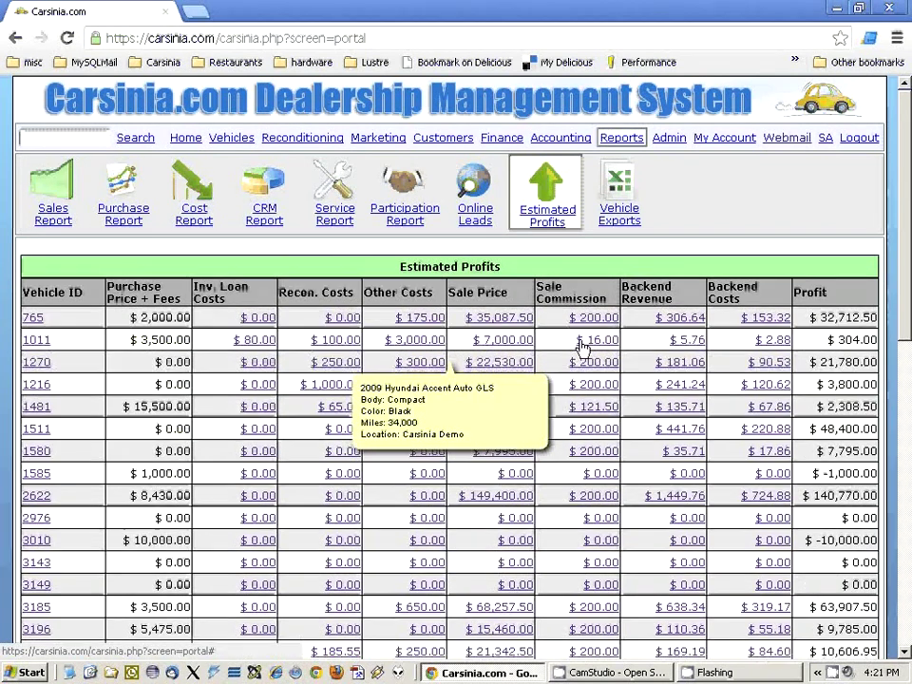
Review the estimated backend revenue and backend costs of vehicle 1011, changing neither.
click(693, 340)
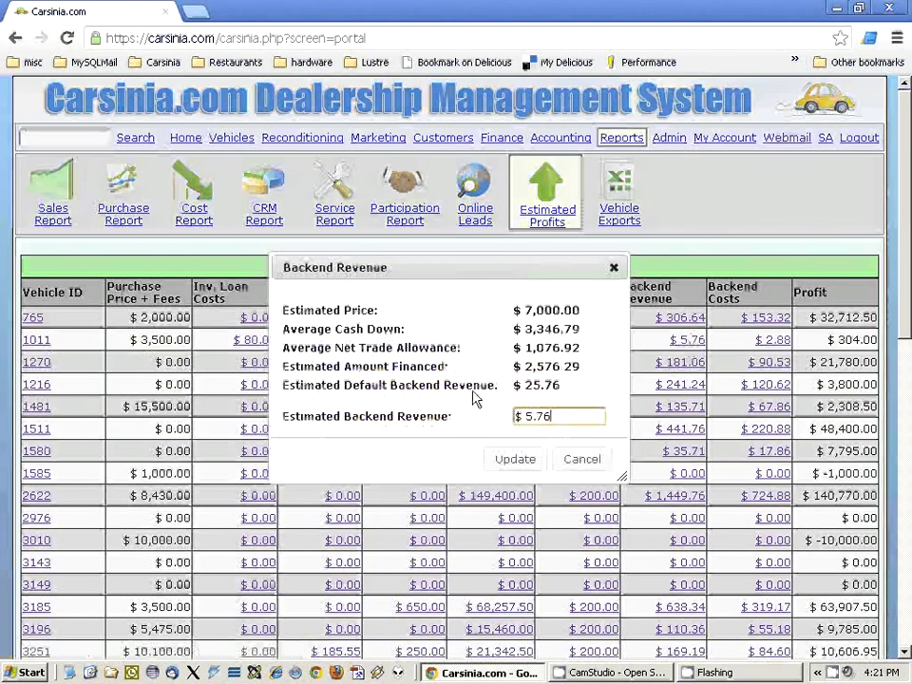
click(583, 459)
click(772, 340)
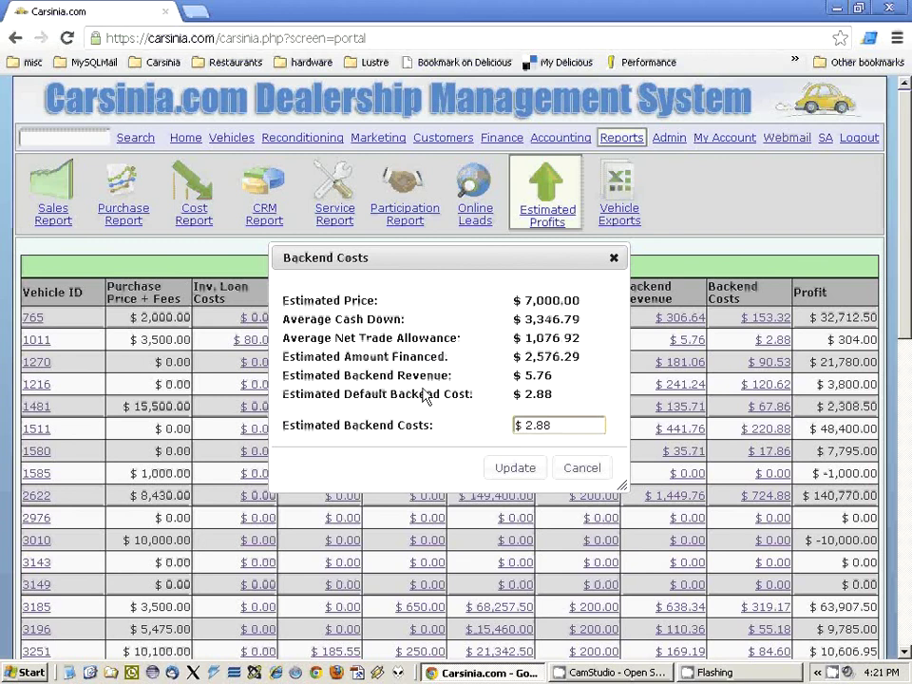
click(594, 469)
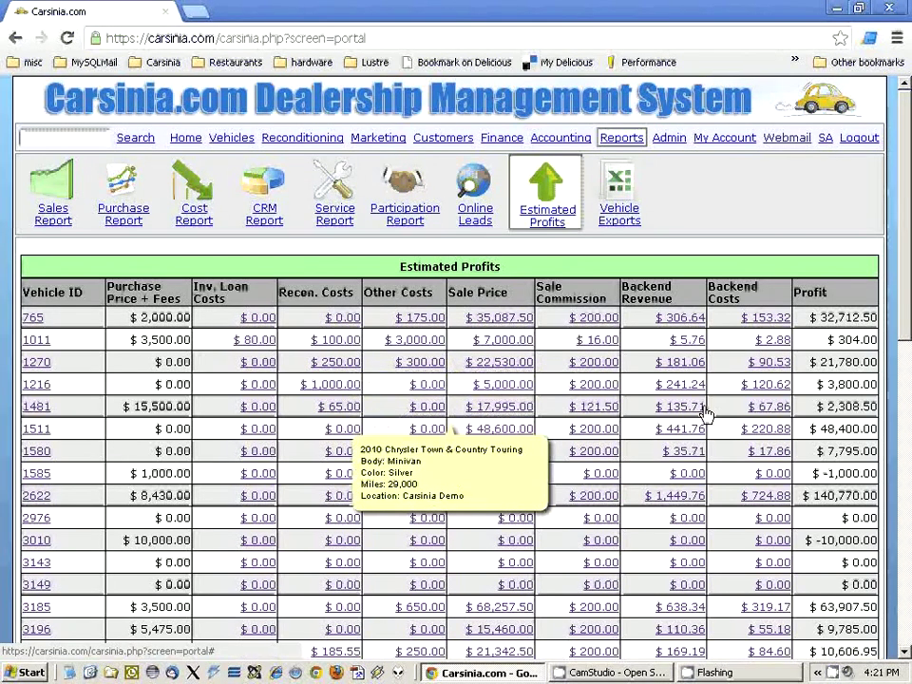
Examine the totals row of the Estimated Profits report, especially the total estimated profit for all vehicles.
scroll(706, 413, down, 2)
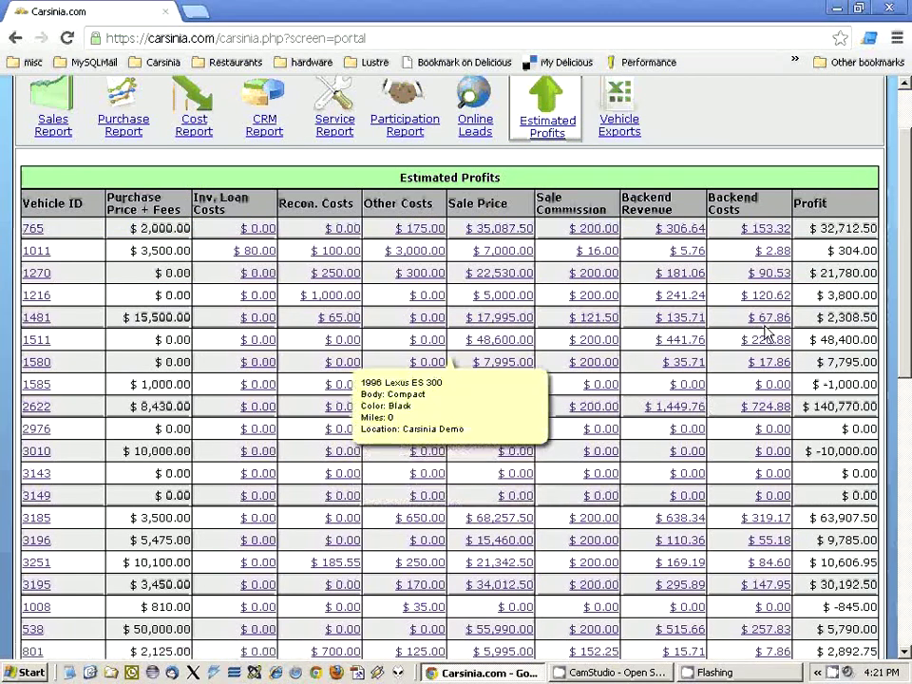
scroll(813, 562, down, 6)
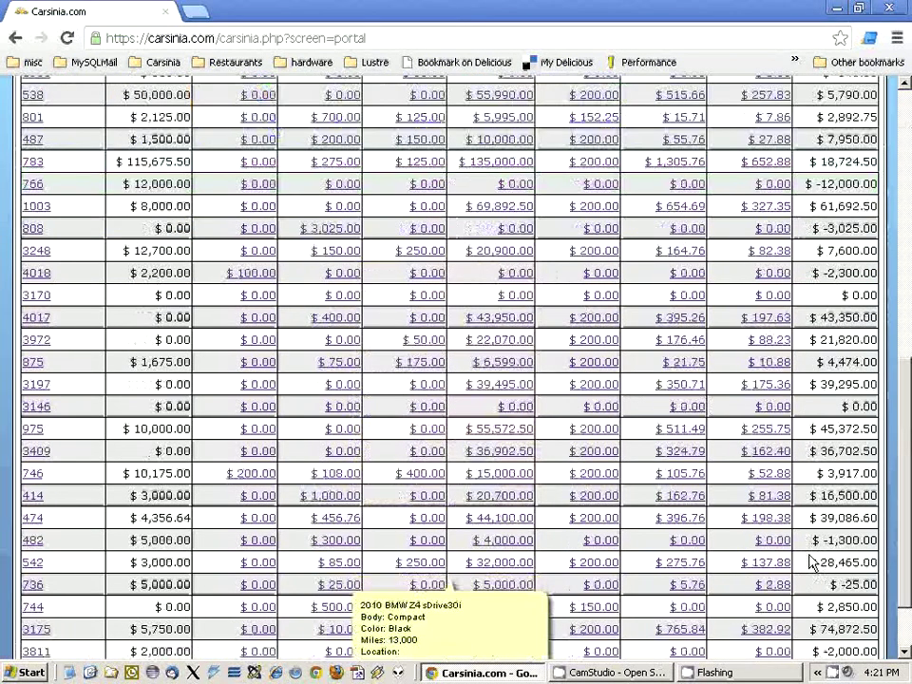
scroll(813, 562, down, 2)
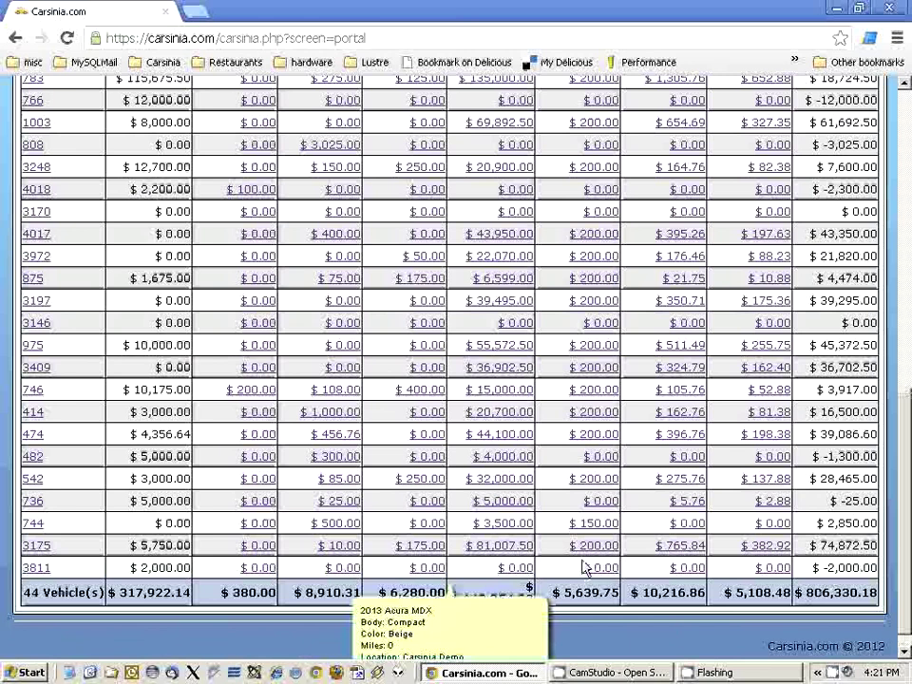
double_click(815, 592)
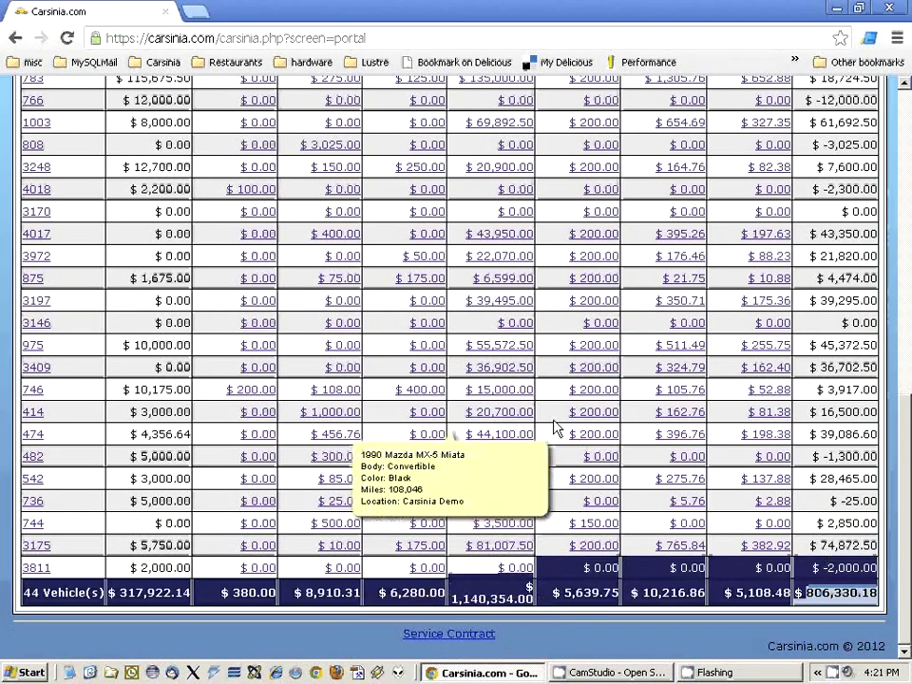
scroll(532, 447, up, 3)
scroll(528, 458, up, 5)
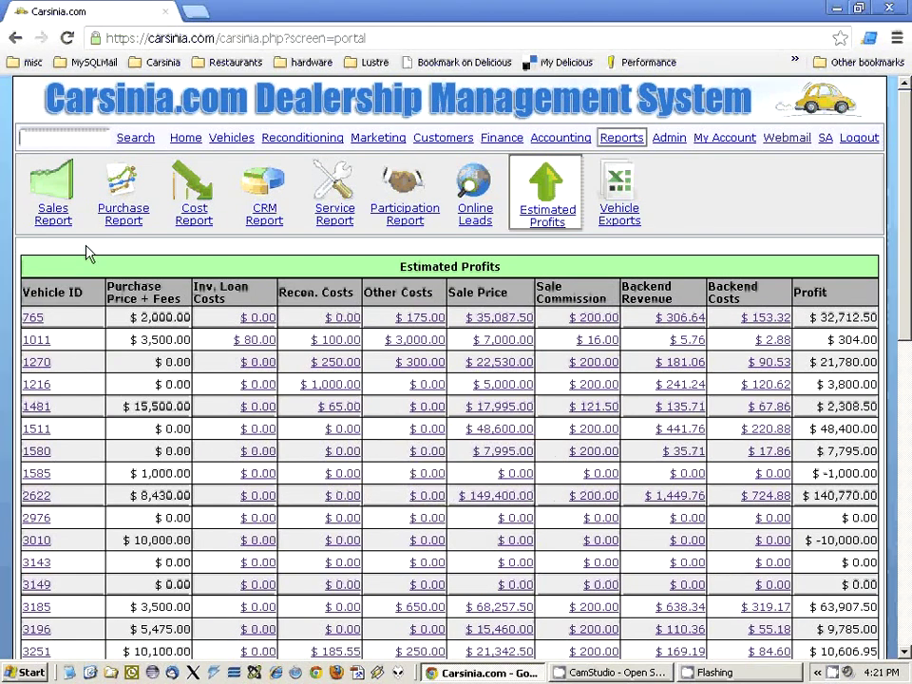
Open the Sales Report and examine the profit per period in the Vehicle Sales table, starting with 2010-11.
click(65, 225)
scroll(307, 491, down, 1)
scroll(306, 490, up, 1)
scroll(662, 503, down, 5)
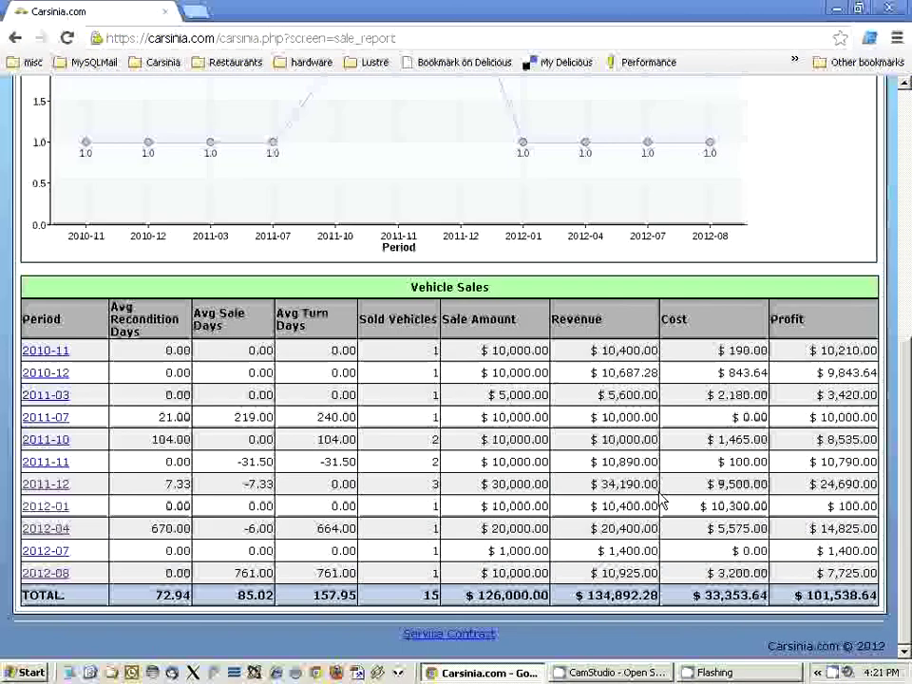
drag(819, 351, 875, 348)
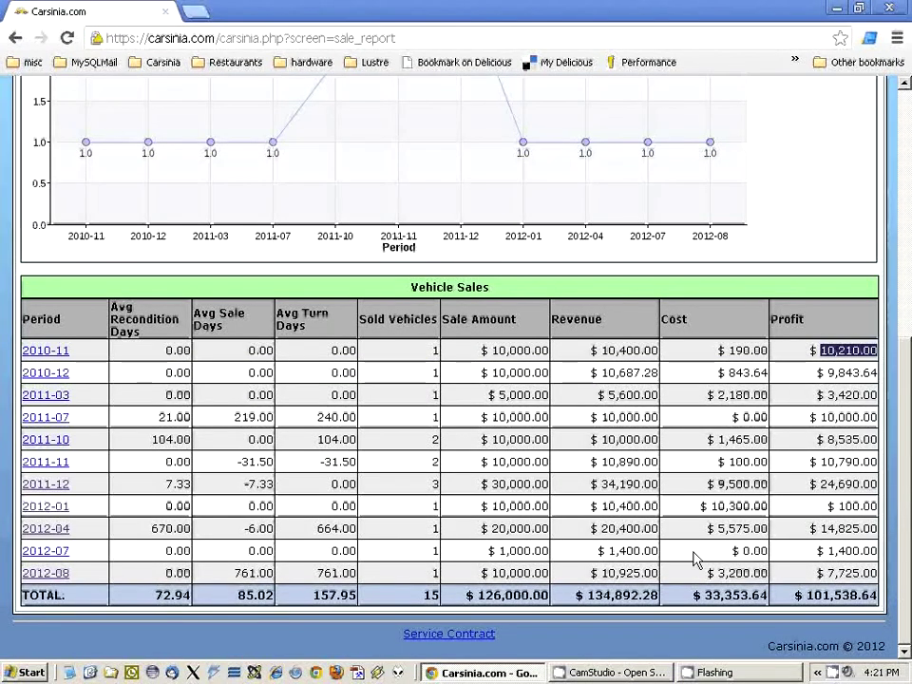
Chart the monthly vehicle sales by Revenue and by Profit, and compare the chart with the sales table.
scroll(529, 502, up, 5)
click(442, 149)
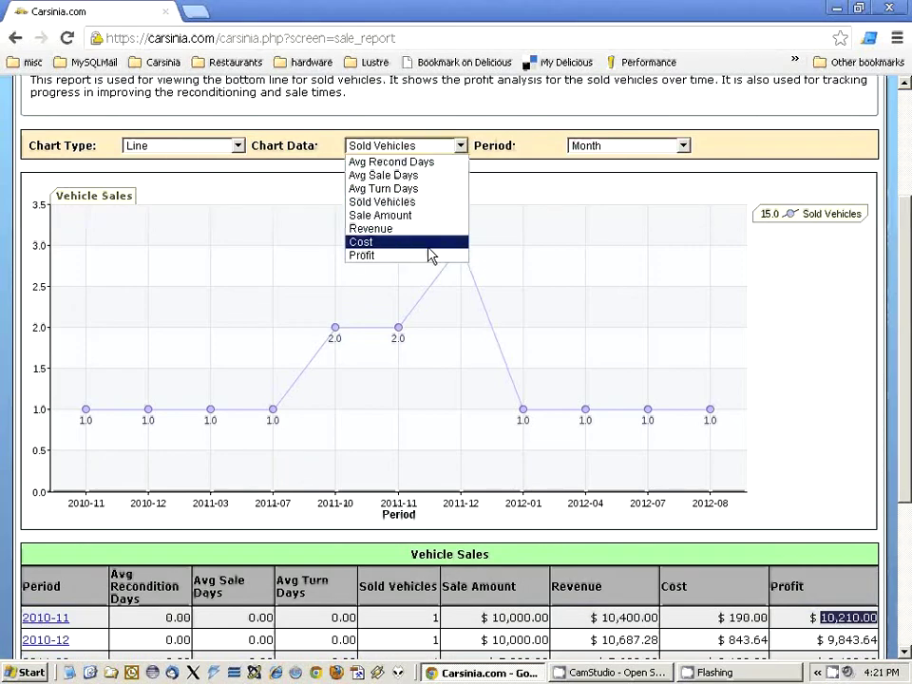
click(425, 229)
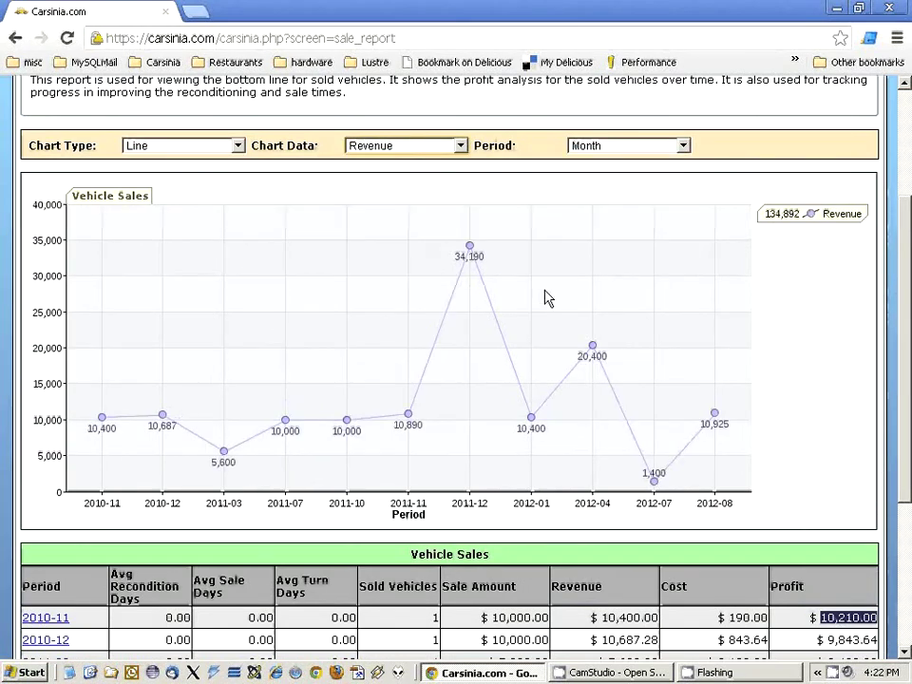
click(391, 146)
click(382, 255)
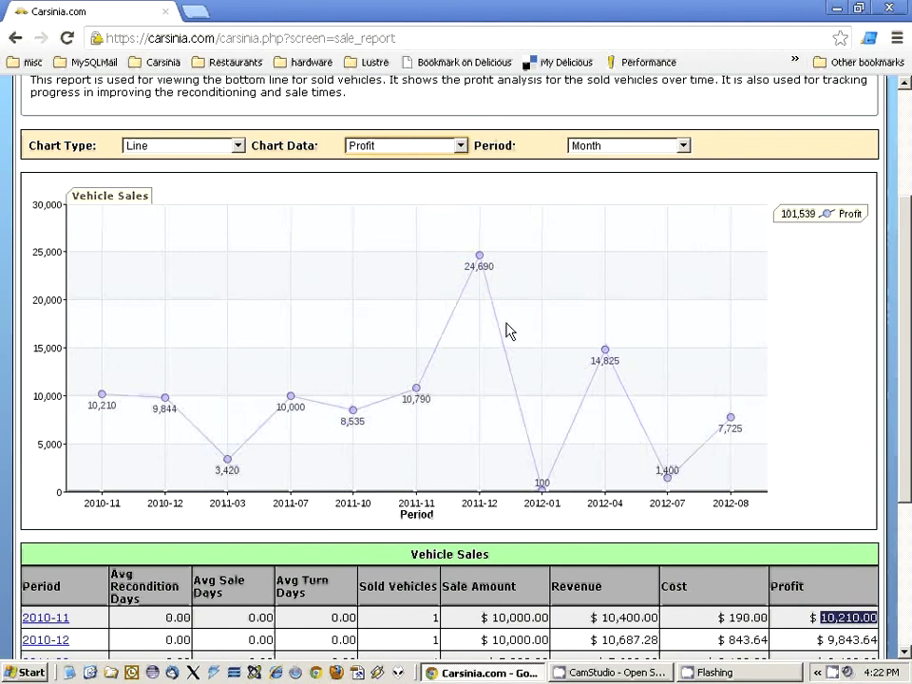
scroll(524, 409, down, 3)
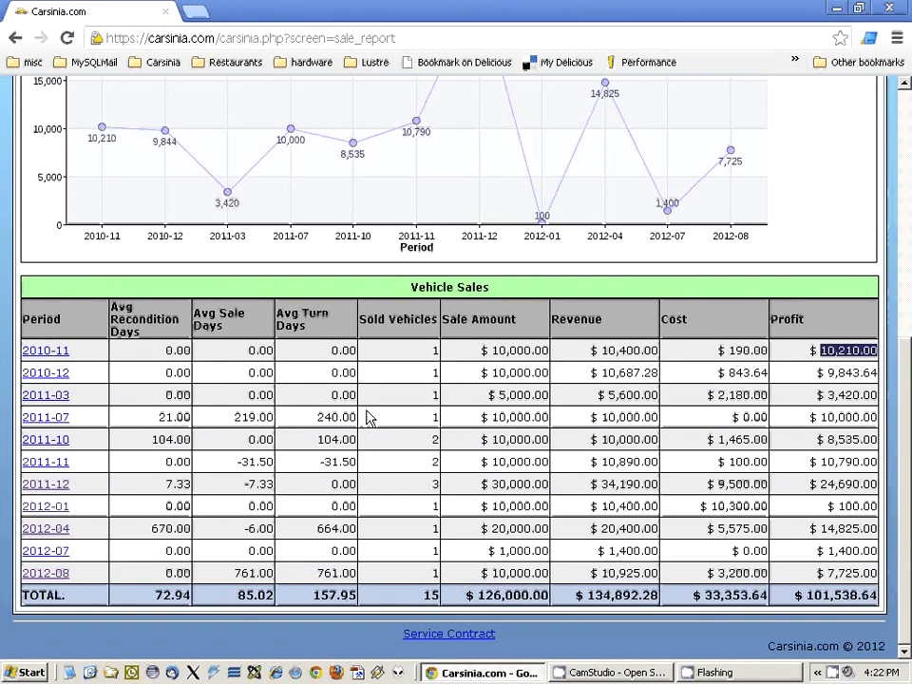
scroll(368, 418, up, 5)
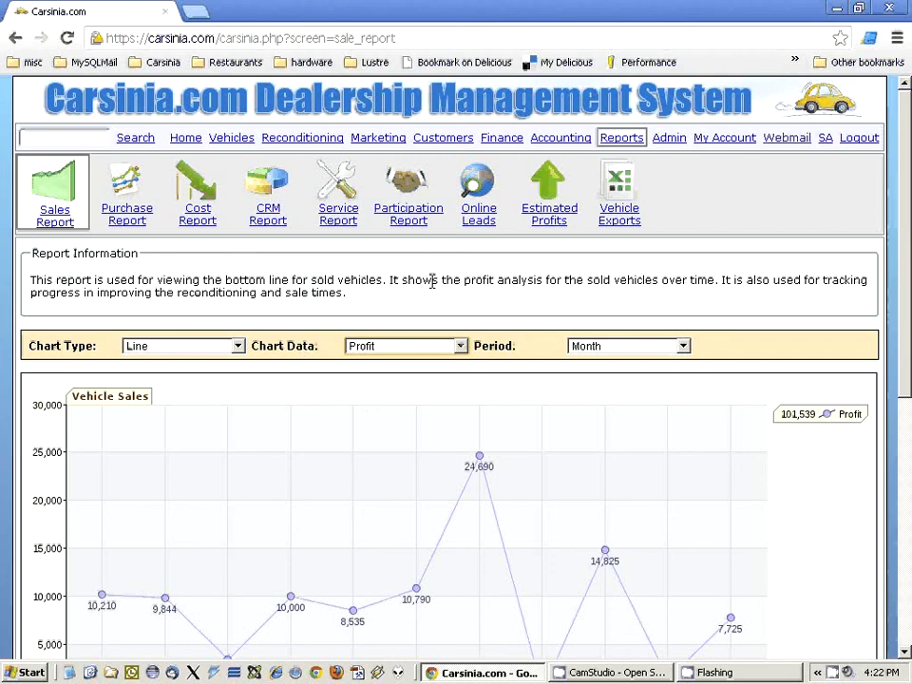
Open the Participation Payments view of the Participation Report and review its chart and payments table.
click(412, 221)
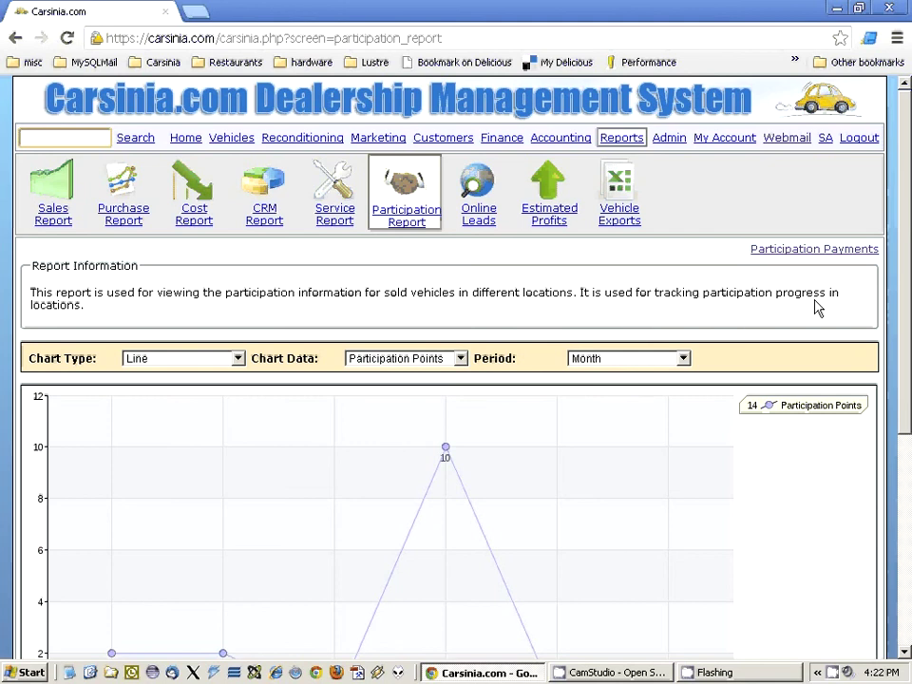
click(810, 249)
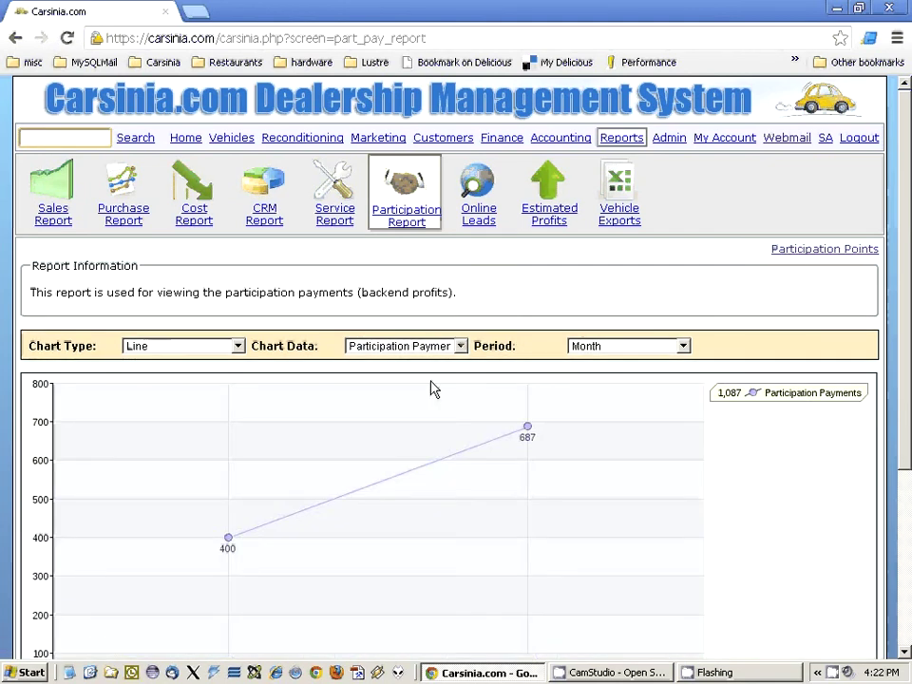
scroll(437, 392, down, 3)
scroll(452, 397, up, 2)
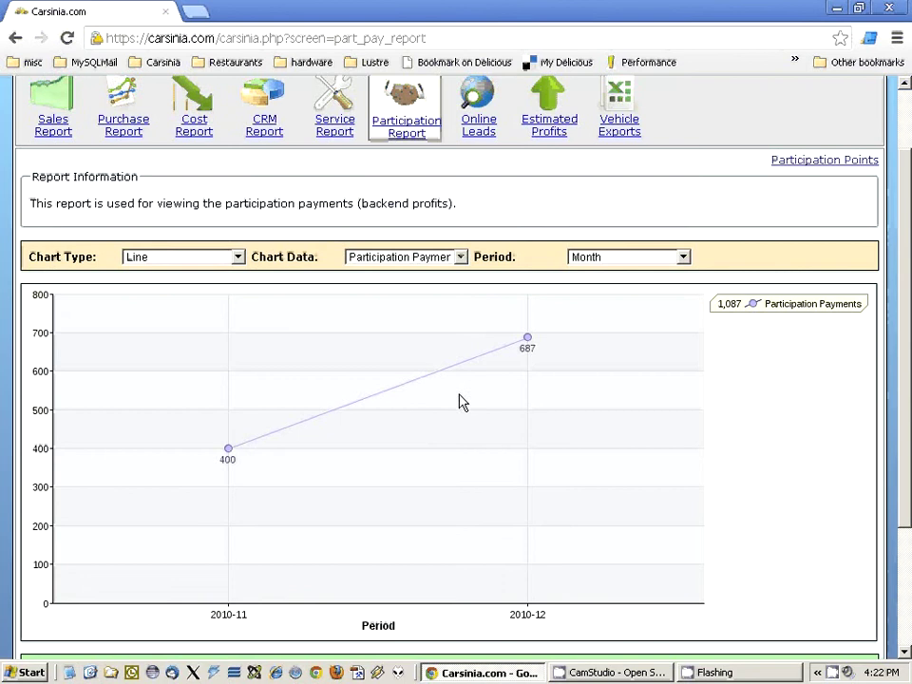
scroll(304, 447, down, 3)
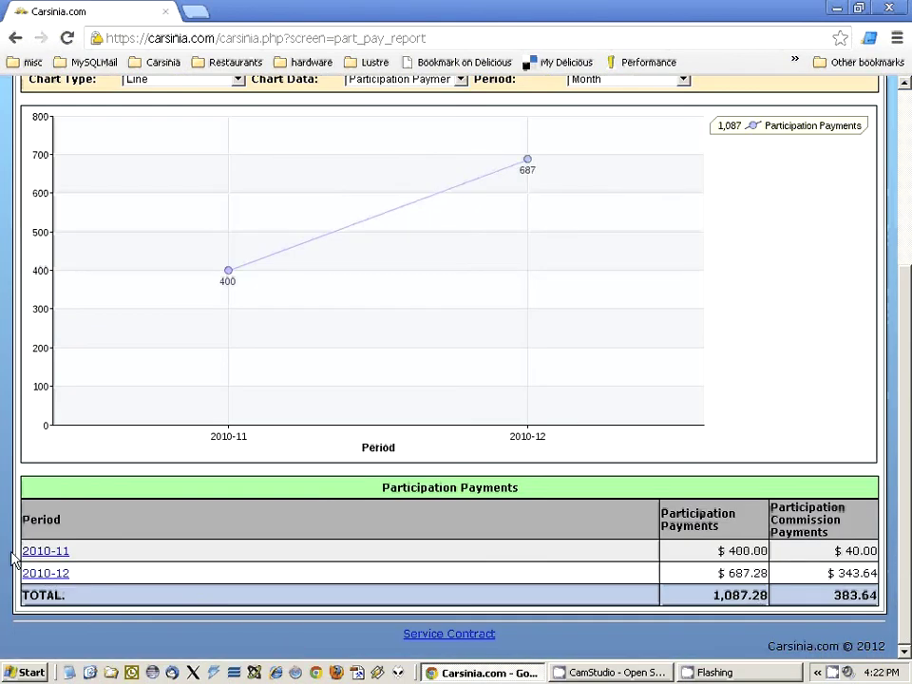
Set the participation chart data to Participation Commission Payments and review the payments by period.
scroll(397, 401, up, 2)
click(424, 259)
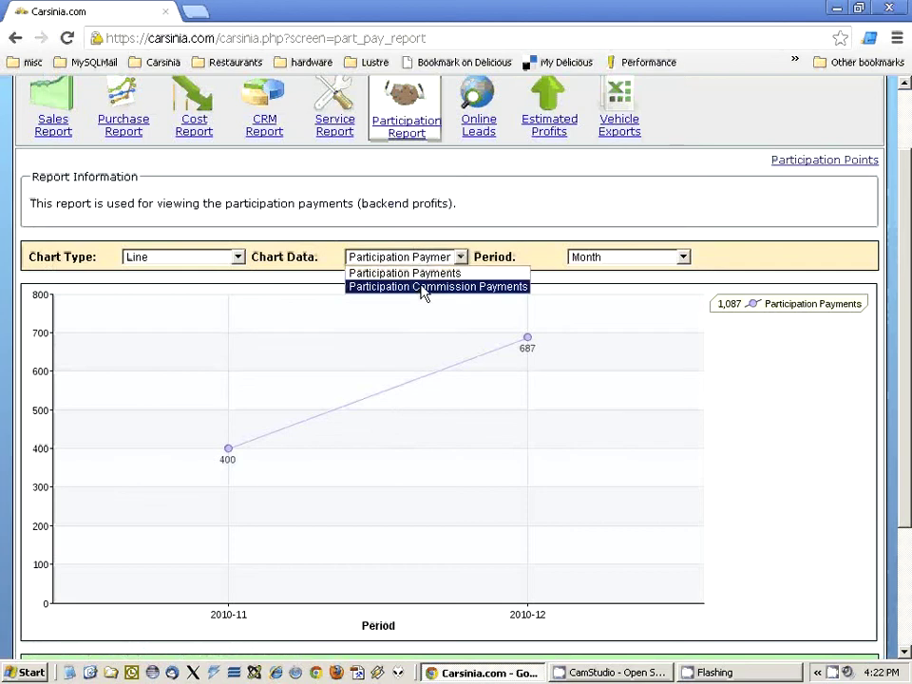
click(424, 287)
scroll(203, 460, down, 3)
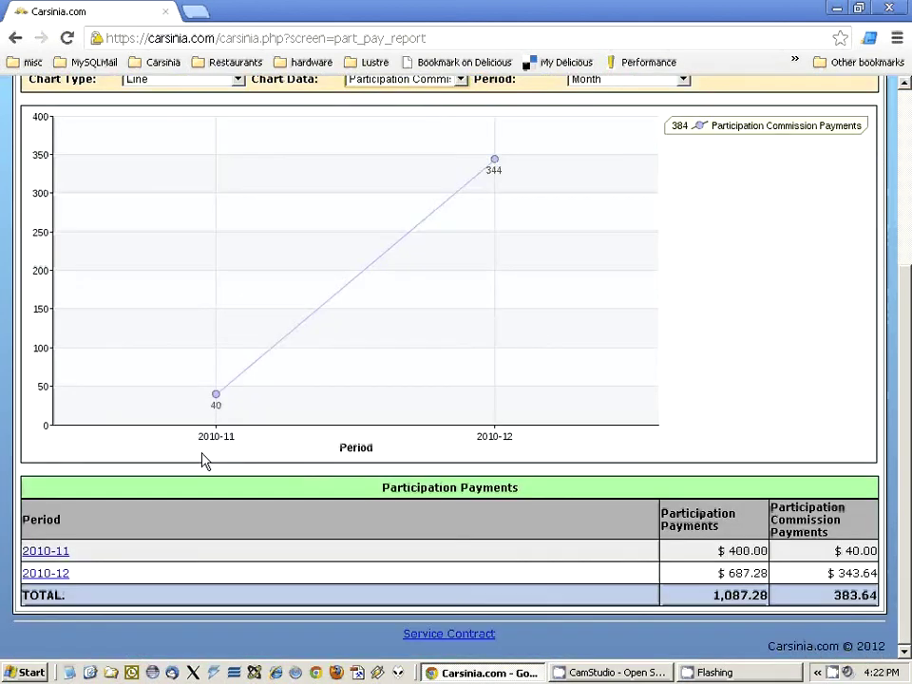
Open the 2010-12 participation payment details and view the sale record of vehicle 762.
click(40, 573)
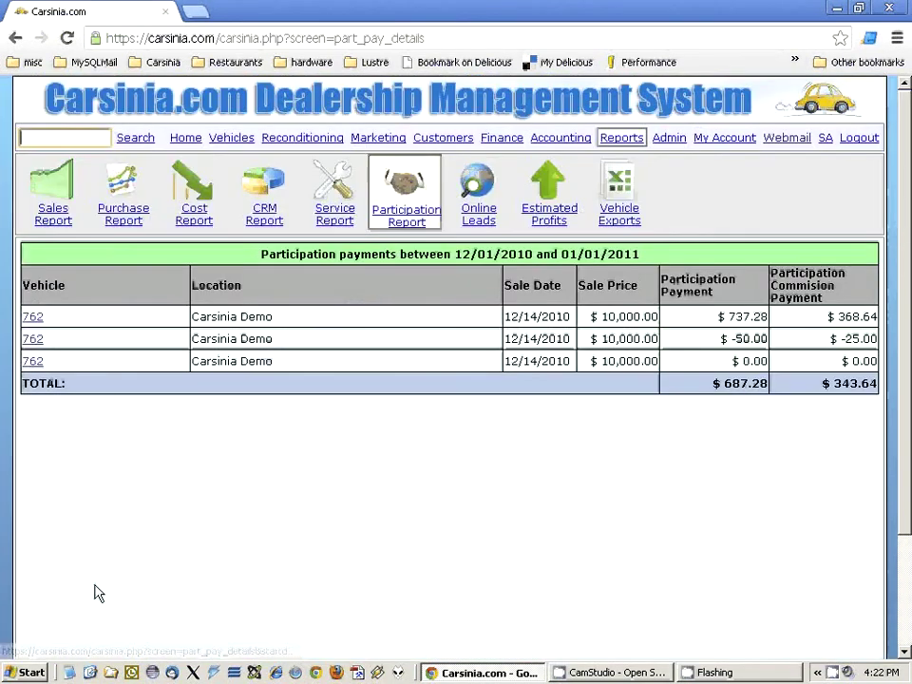
click(32, 361)
scroll(590, 418, down, 1)
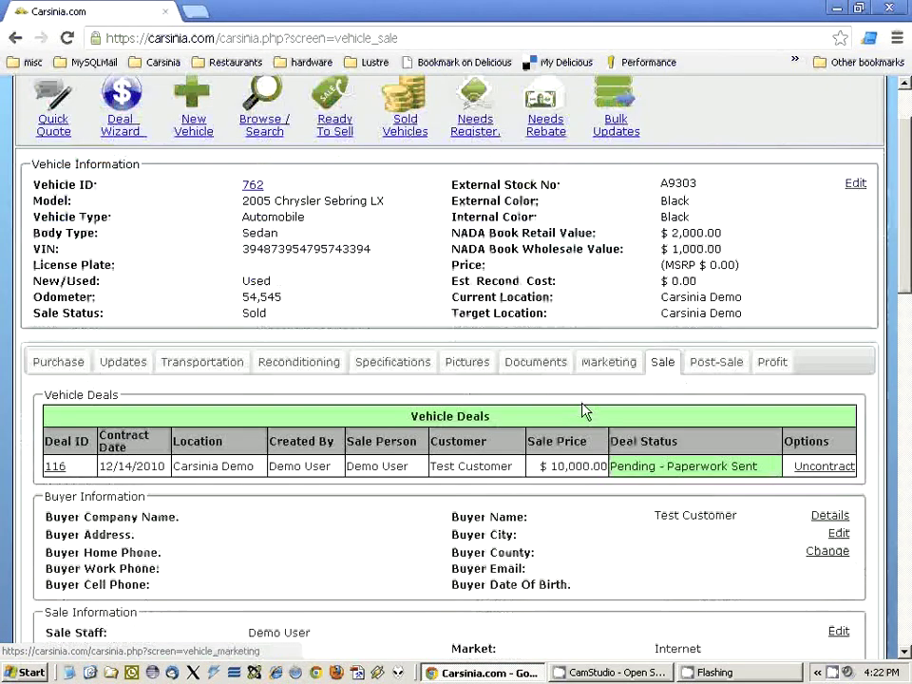
Examine the initial reserve payment and charge back entries in the vehicle's Loan Payments table.
scroll(578, 423, down, 3)
scroll(285, 422, down, 4)
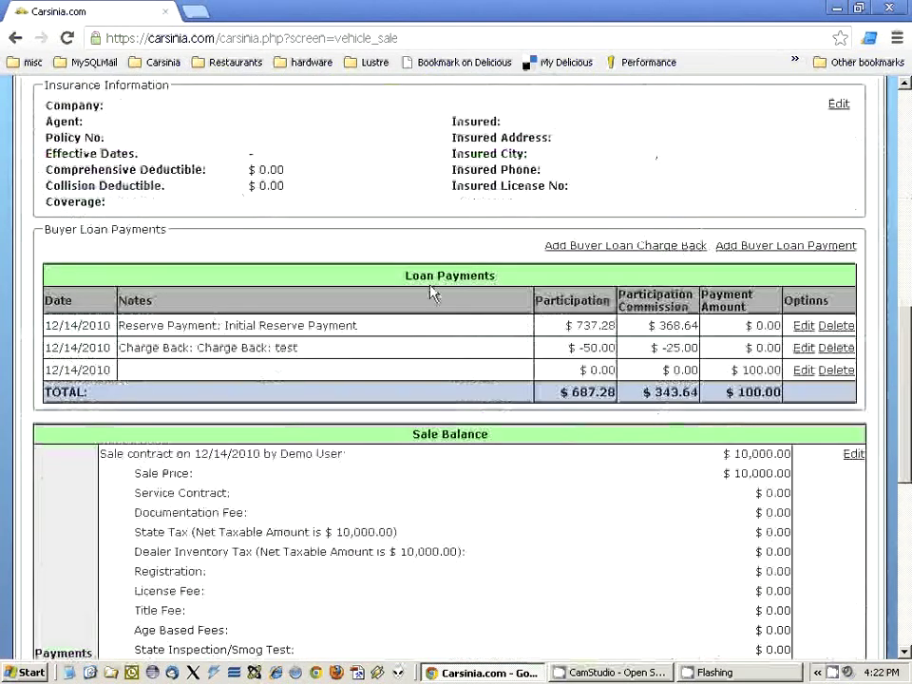
drag(406, 275, 443, 275)
drag(119, 348, 300, 348)
click(249, 325)
drag(224, 325, 390, 336)
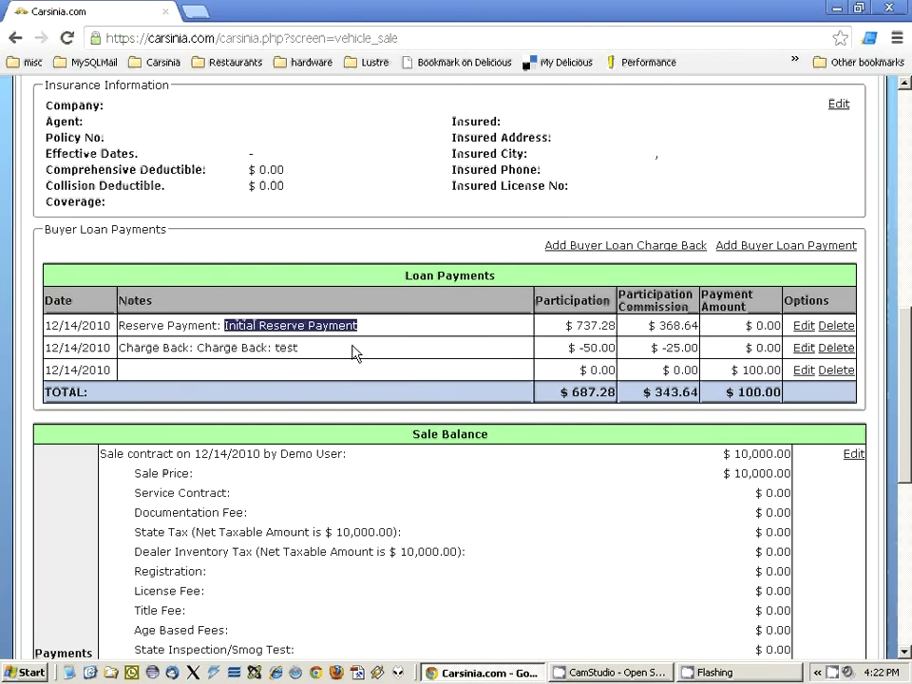
click(251, 258)
Locate the Buyer Loan Payments section on the sale record and highlight its heading.
scroll(252, 258, up, 4)
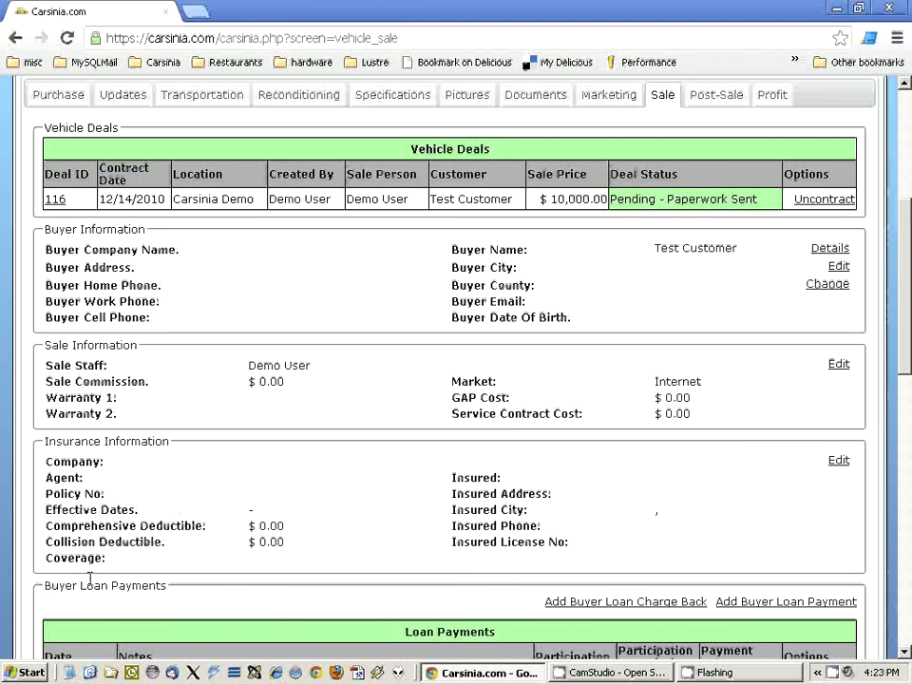
drag(80, 586, 170, 586)
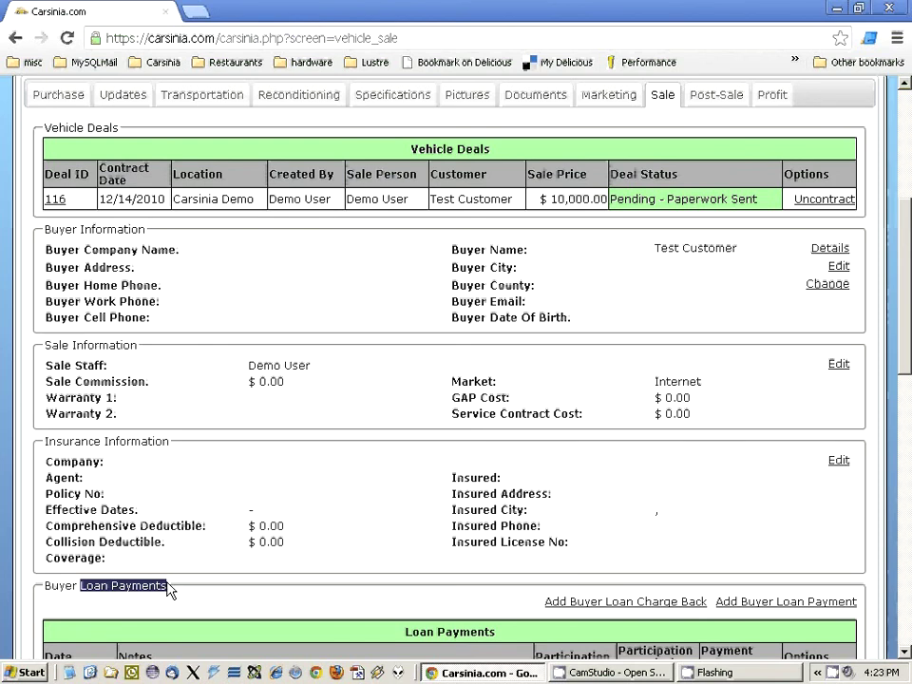
click(180, 568)
scroll(203, 566, up, 4)
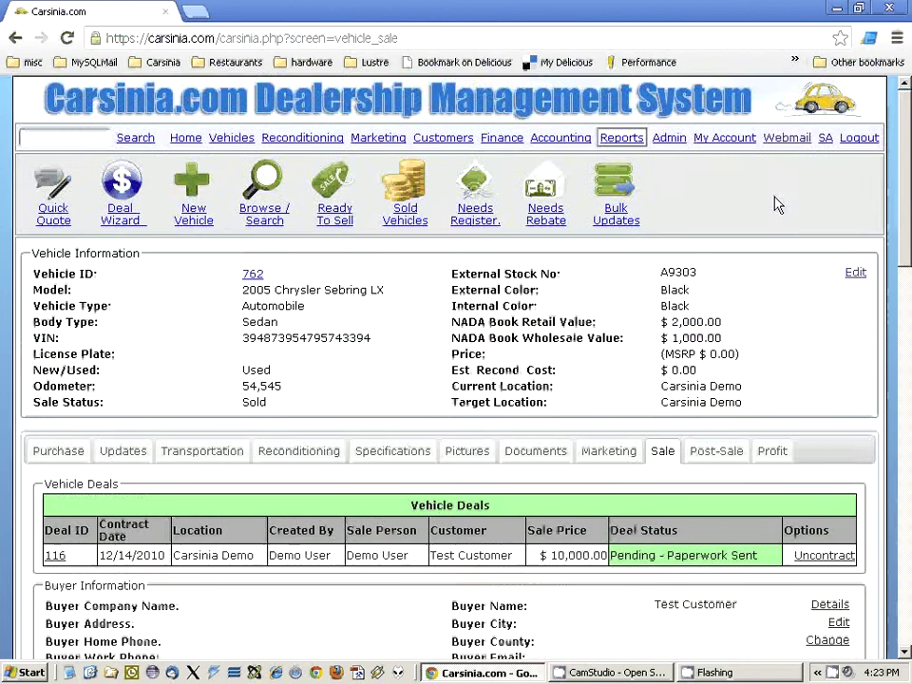
Open the administration Options and examine the amount financed and rate terms of the Default Reserve Payment Formula.
click(669, 137)
click(803, 194)
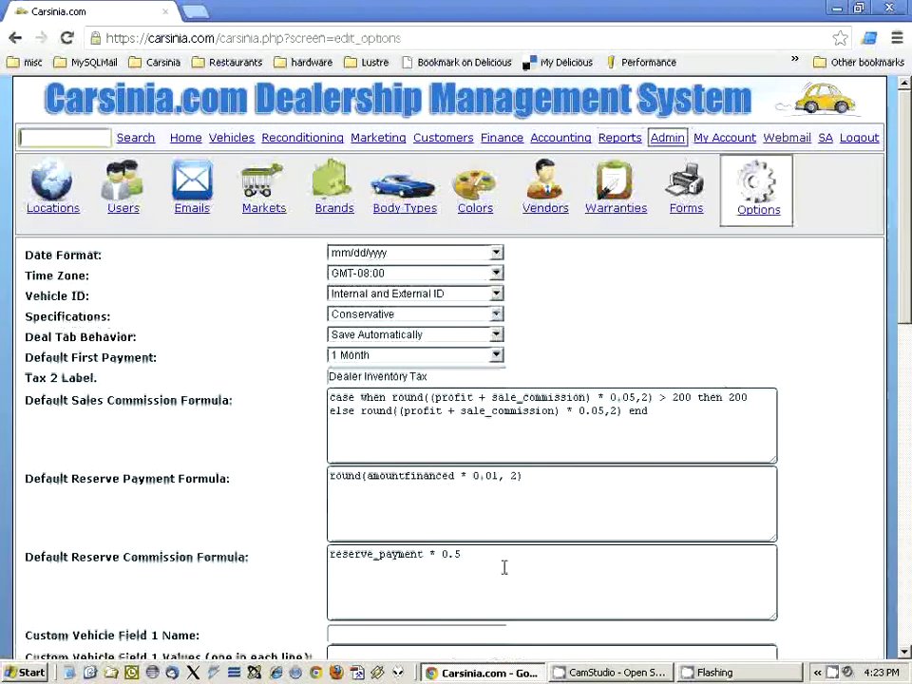
drag(504, 567, 255, 565)
click(261, 566)
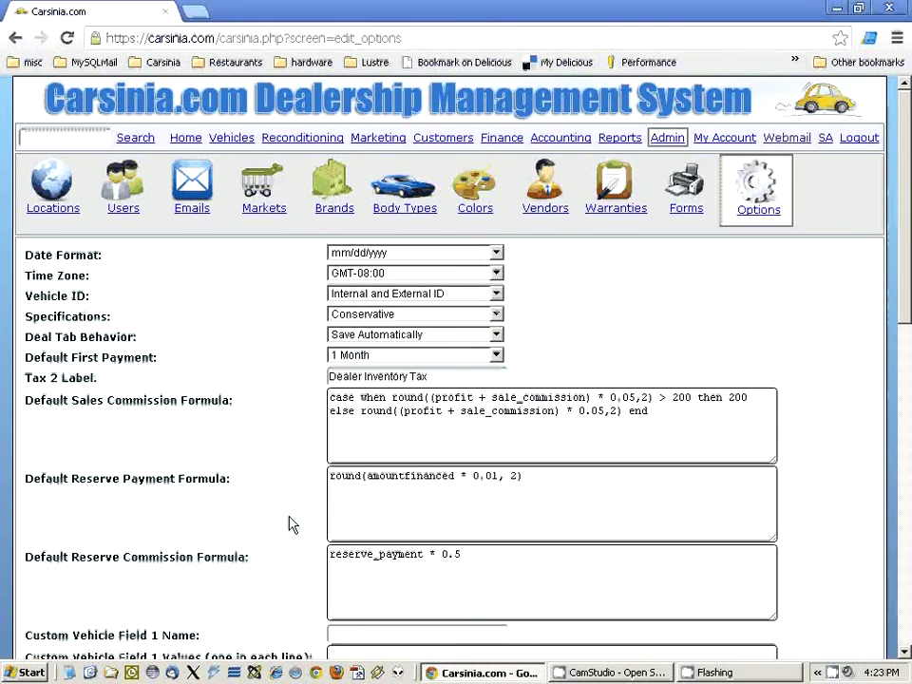
double_click(390, 476)
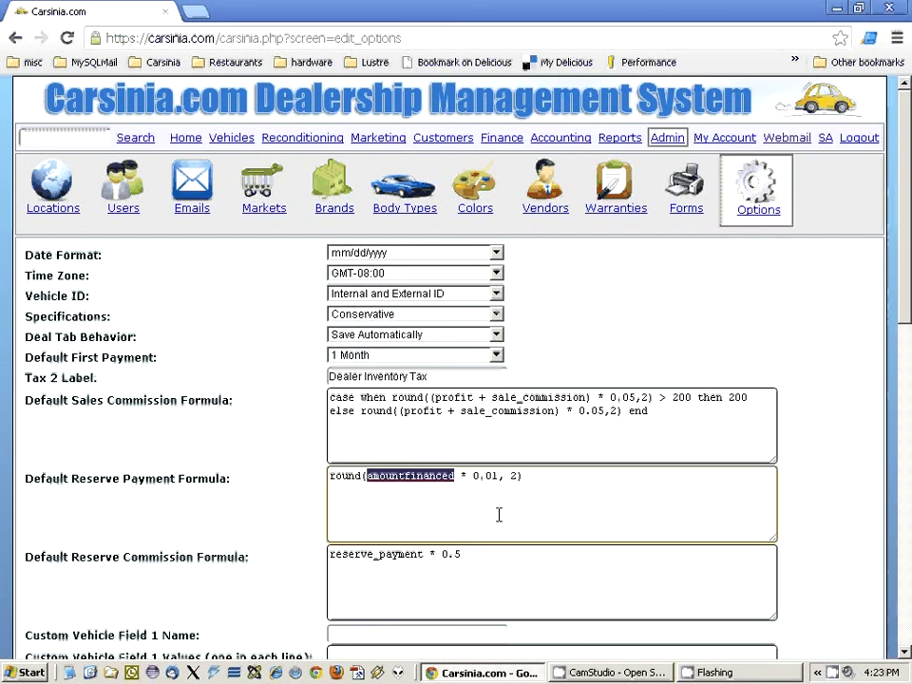
double_click(485, 476)
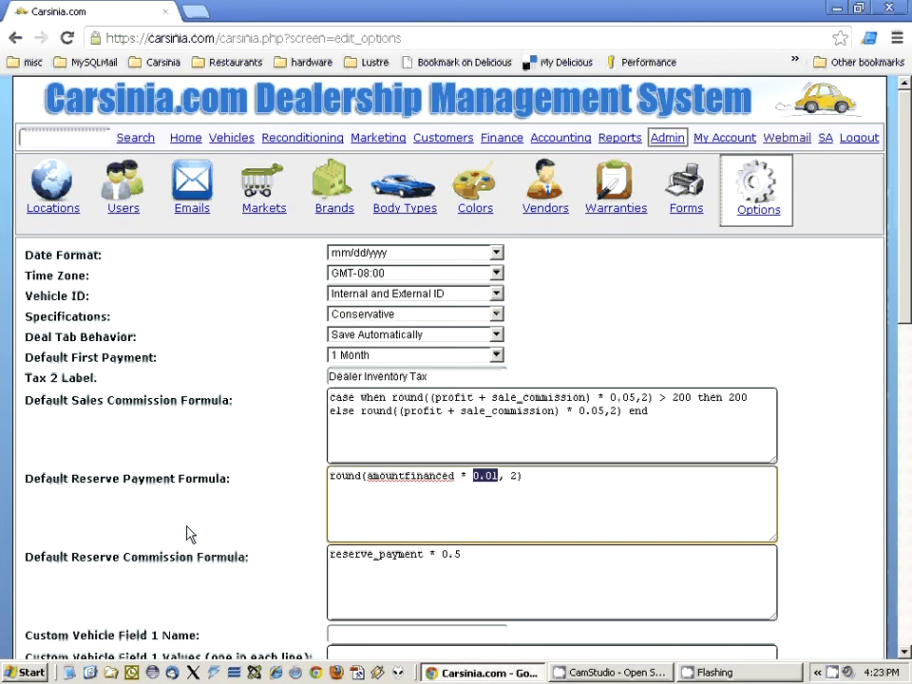
click(701, 673)
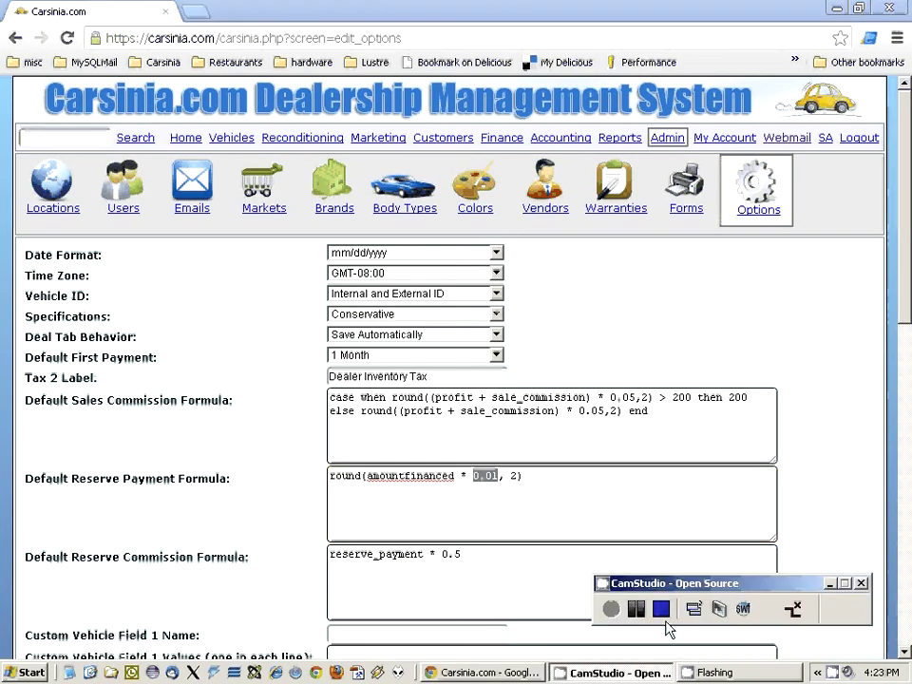